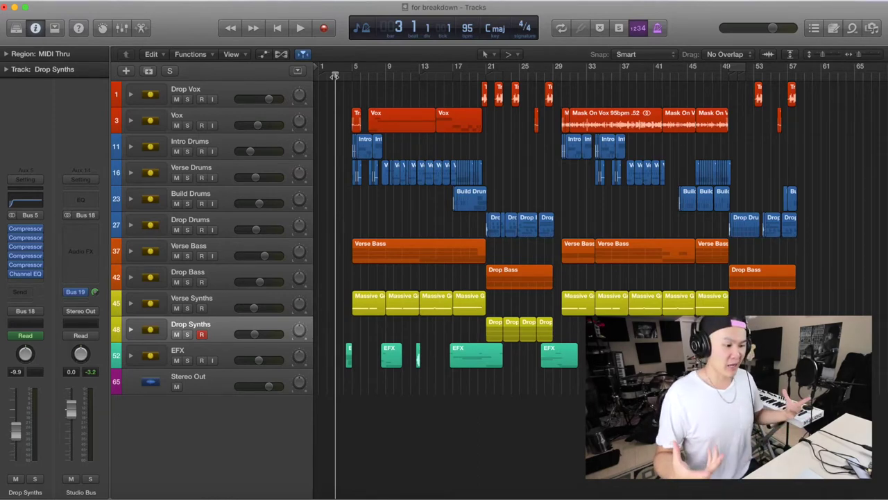
Play the full arrangement from bar 3 through the first drop and stop at bar 29
key("space")
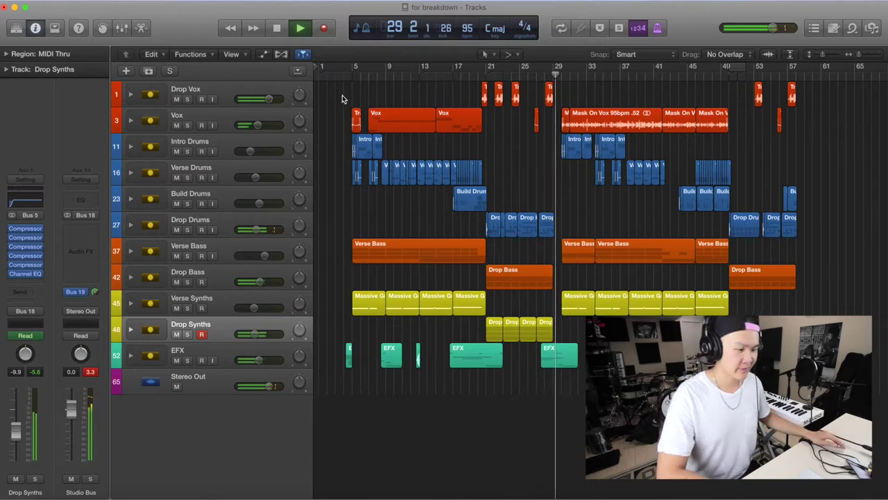
key("space")
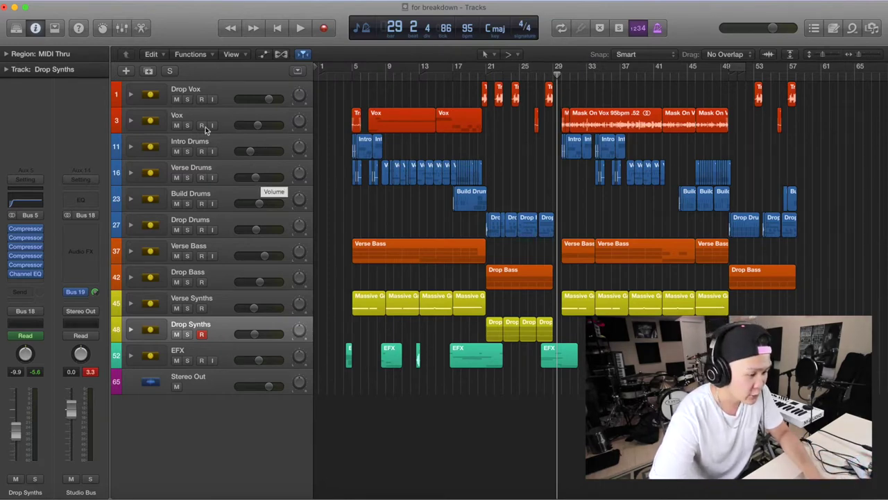
Expand the Vox stack, audition the Whisper for Intro track soloed from bar 5, unsolo it and select the track to show its channel strip
left_click(353, 67)
scroll(354, 73, "up", 5)
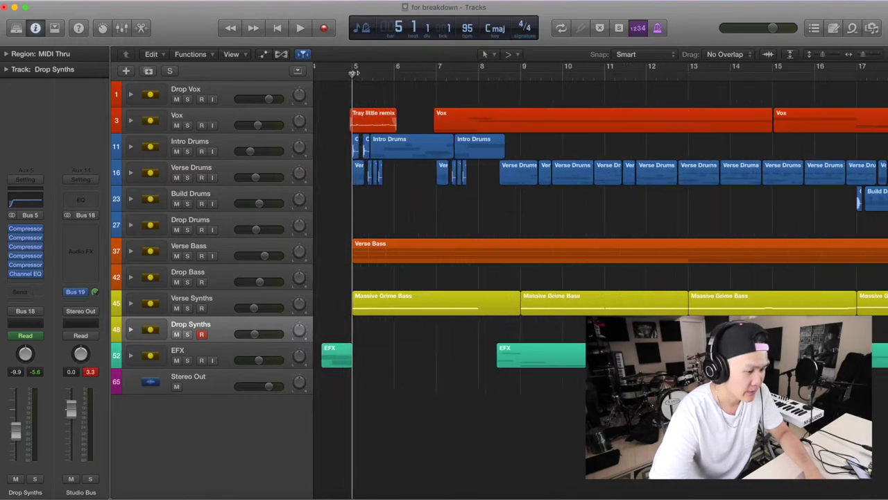
scroll(354, 72, "up", 3)
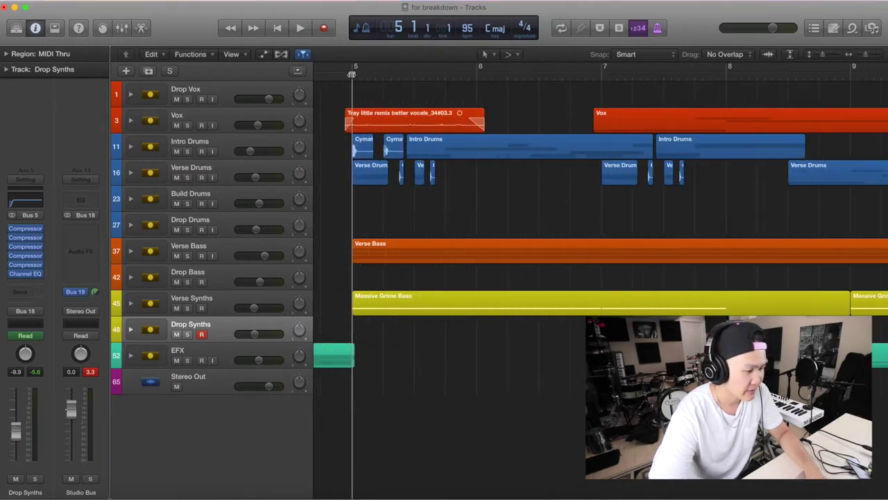
left_click(130, 121)
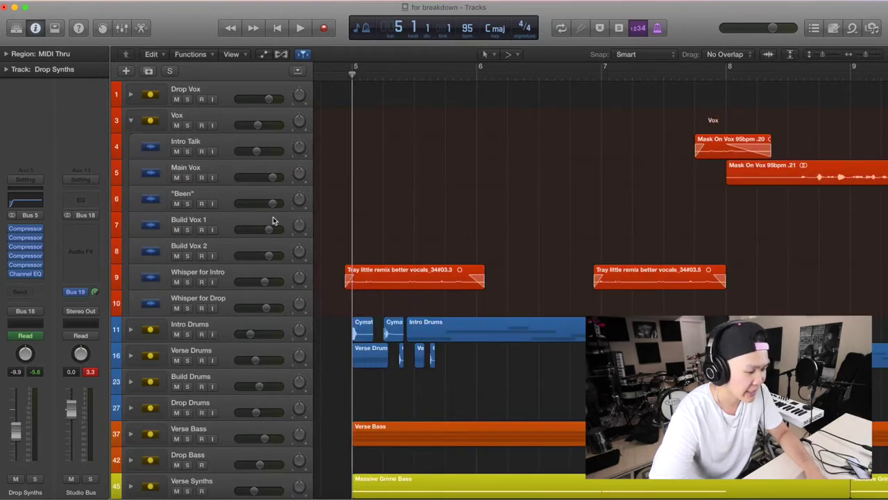
left_click(186, 281)
key("space")
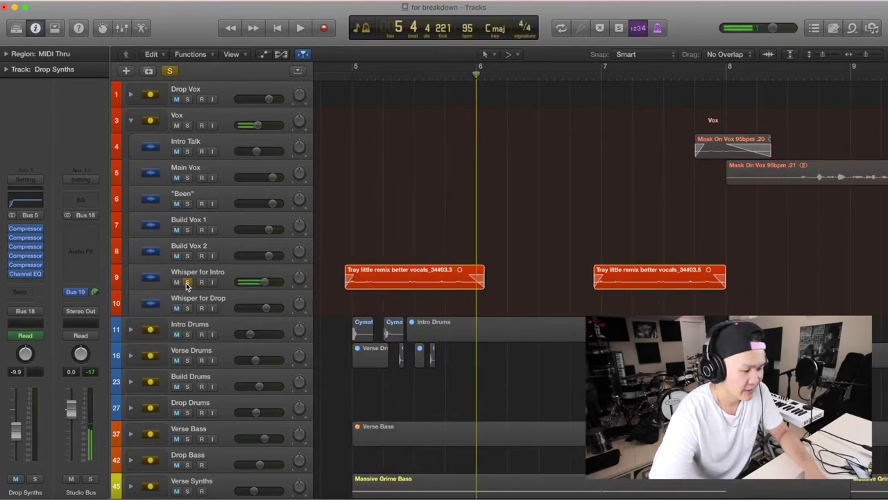
key("space")
left_click(187, 281)
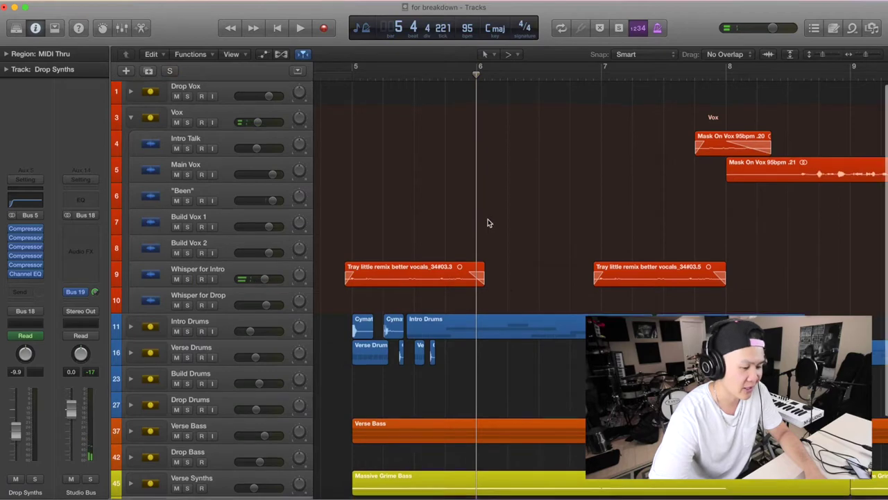
scroll(488, 220, "down", 5)
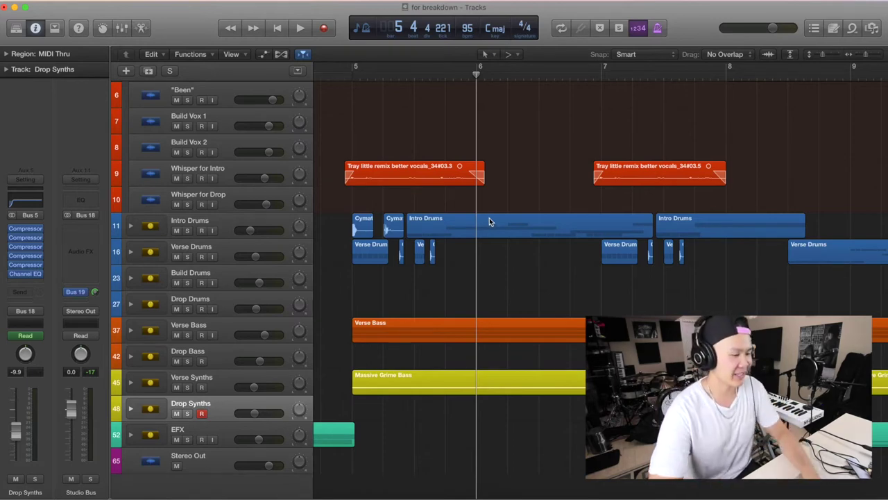
left_click(227, 173)
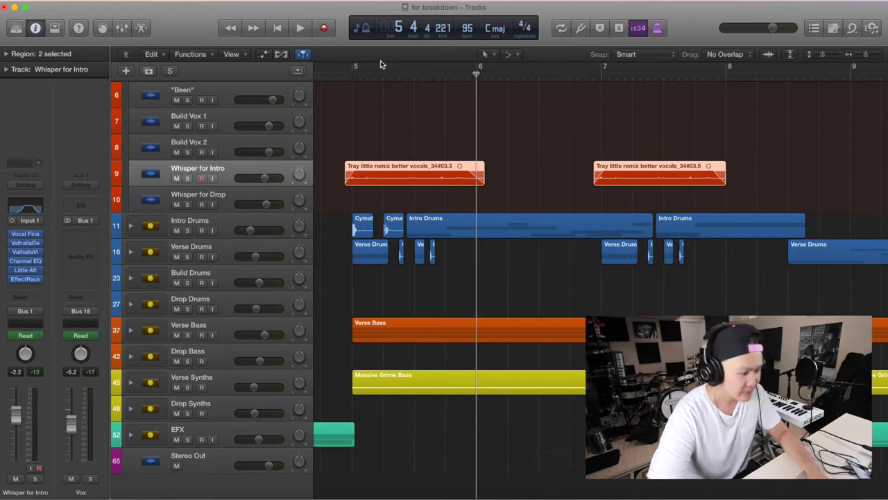
Expand the Intro Drums stack, play it soloed from bar 5, and turn its solo off
left_click(353, 73)
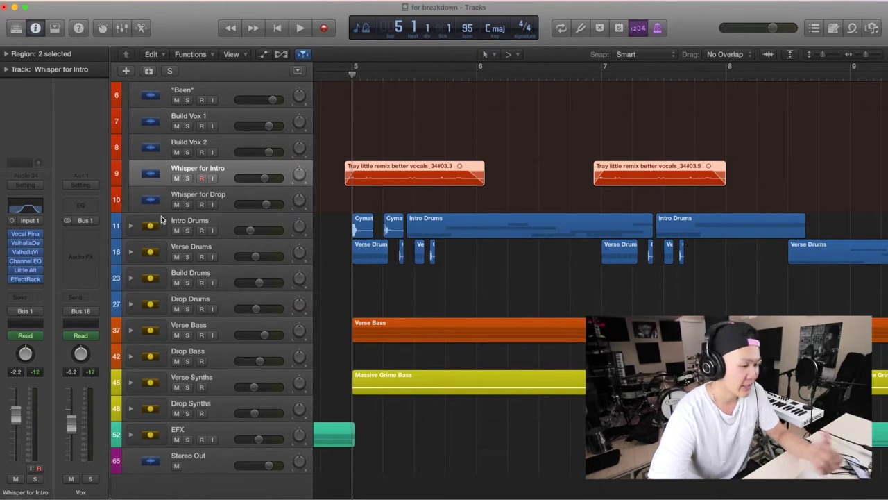
left_click(130, 225)
scroll(435, 212, "down", 2)
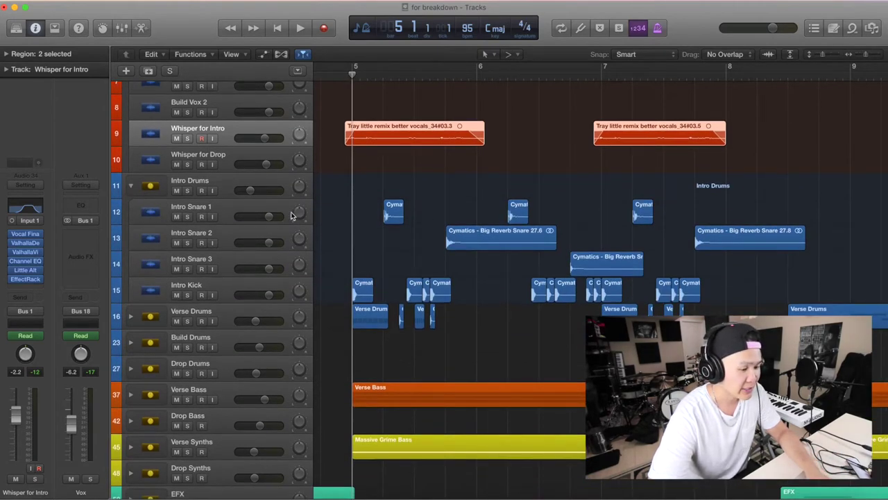
left_click(188, 190)
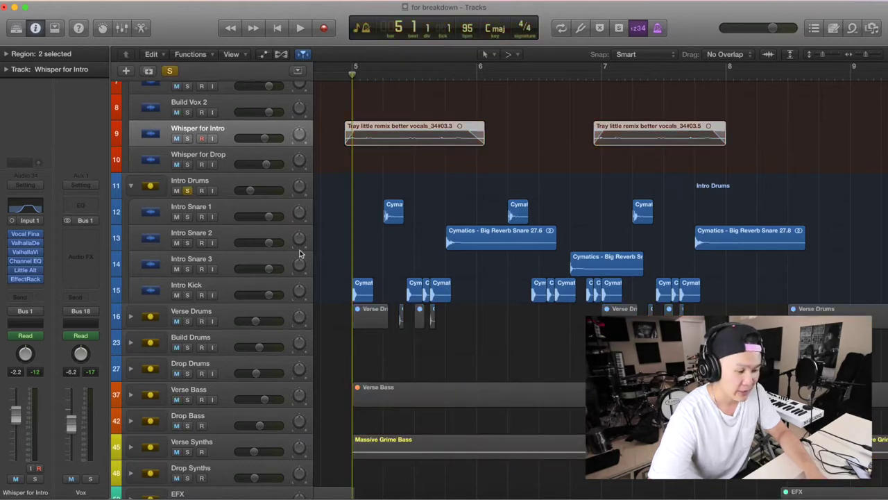
key("space")
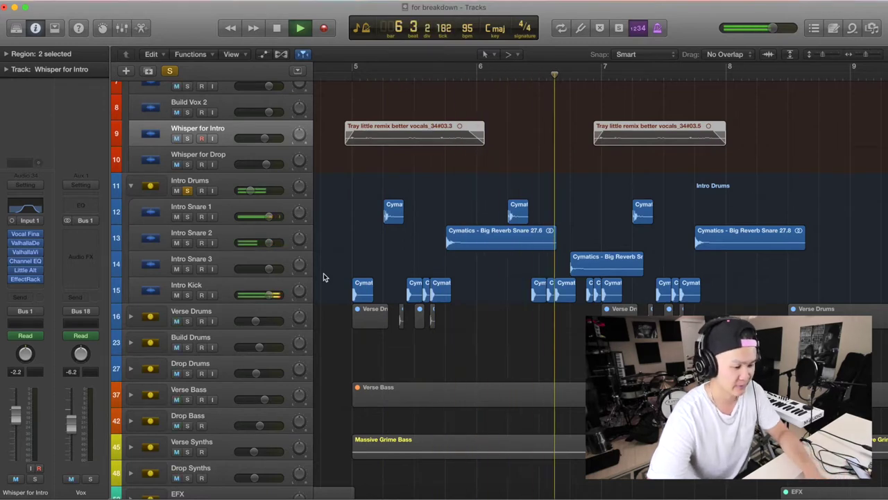
key("space")
left_click(187, 191)
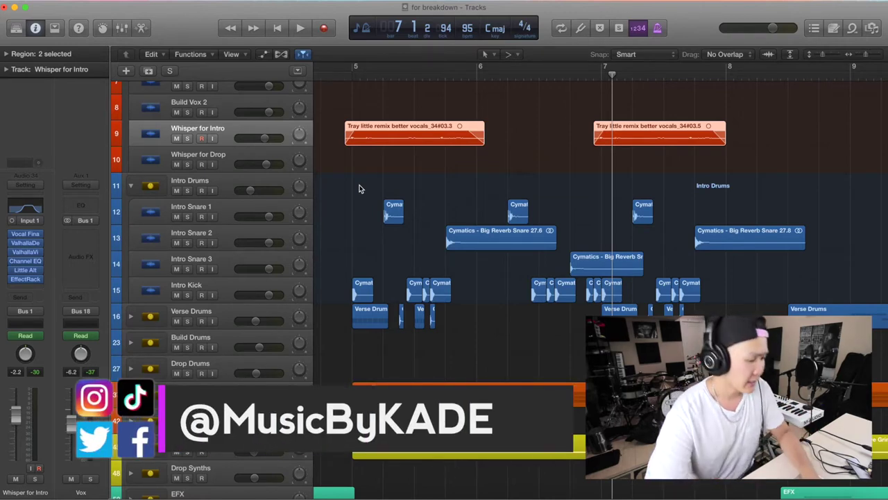
Expand the Verse Bass stack, play it soloed from bar 5, select the first Verse Sub region and turn the solo off
scroll(392, 296, "down", 6)
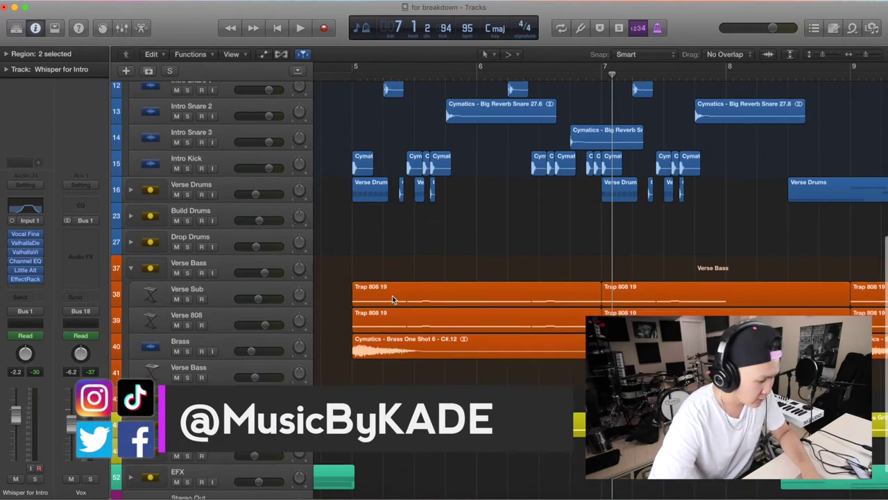
key("space")
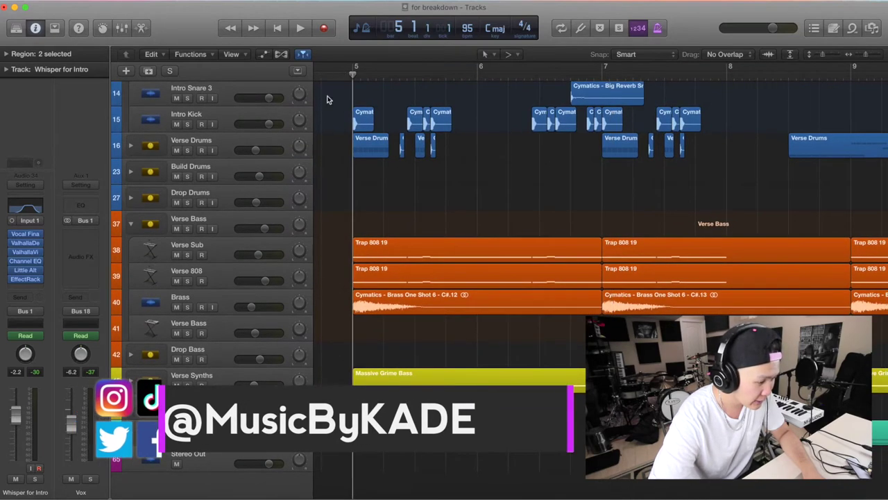
left_click(188, 229)
key("space")
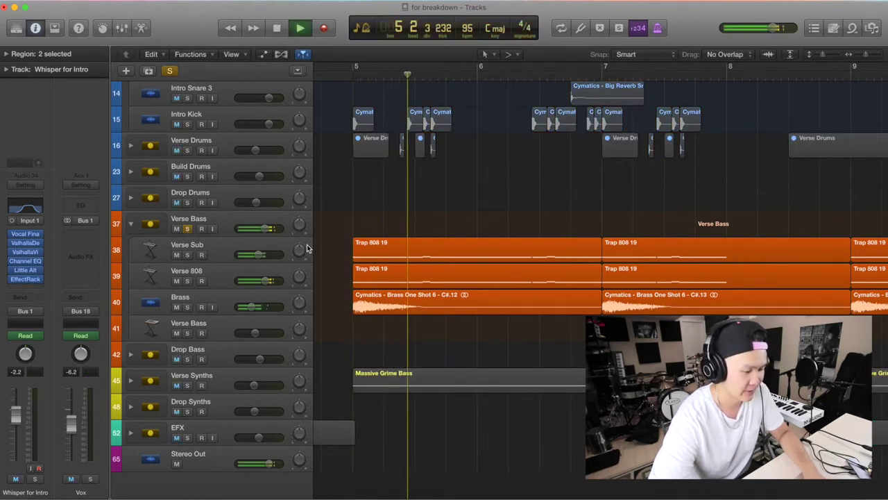
scroll(308, 248, "right", 1)
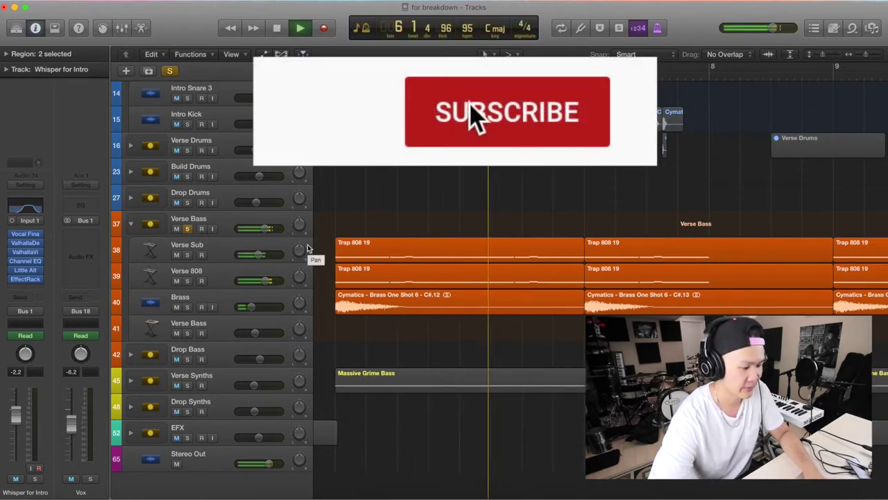
key("space")
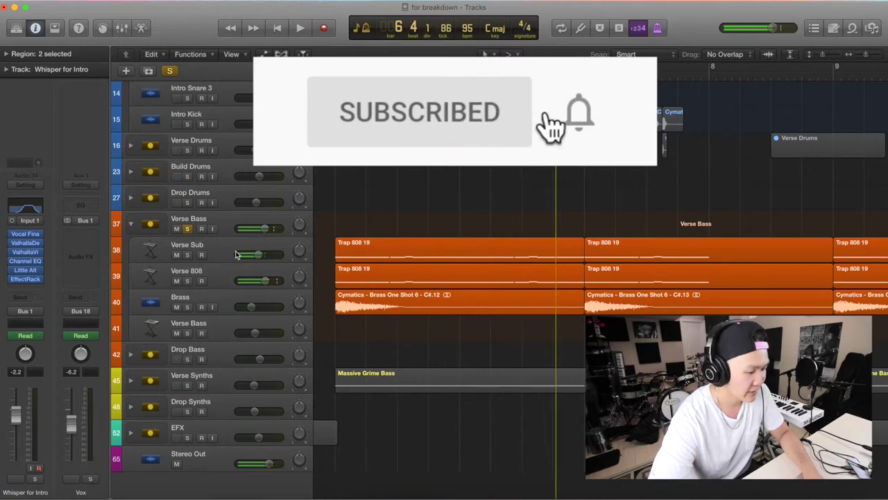
left_click(414, 247)
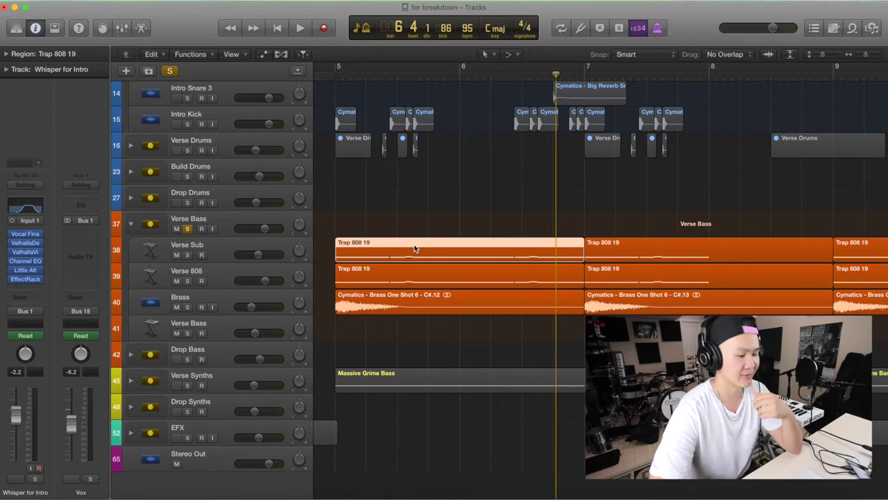
left_click(187, 229)
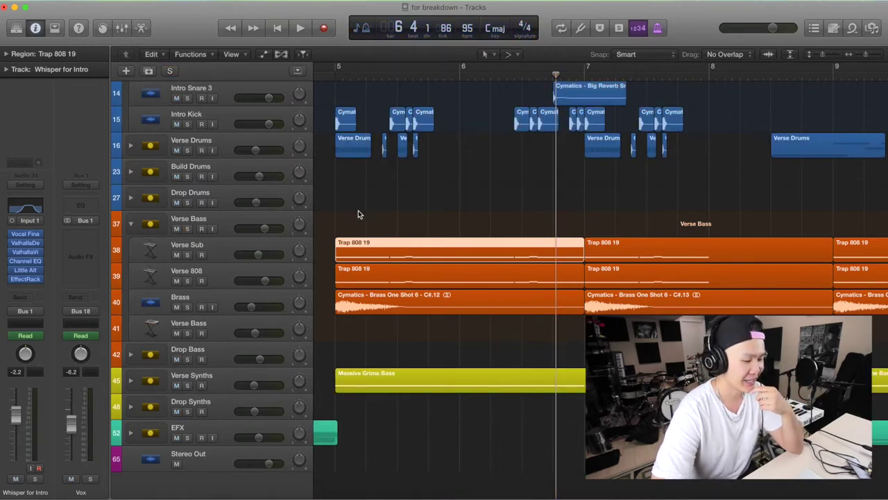
Expand the Verse Synths stack, select the Verse synth filtered track and inspect its Massive instrument, closing the plug-in window when done
left_click(130, 380)
scroll(302, 362, "down", 2)
left_click(411, 375)
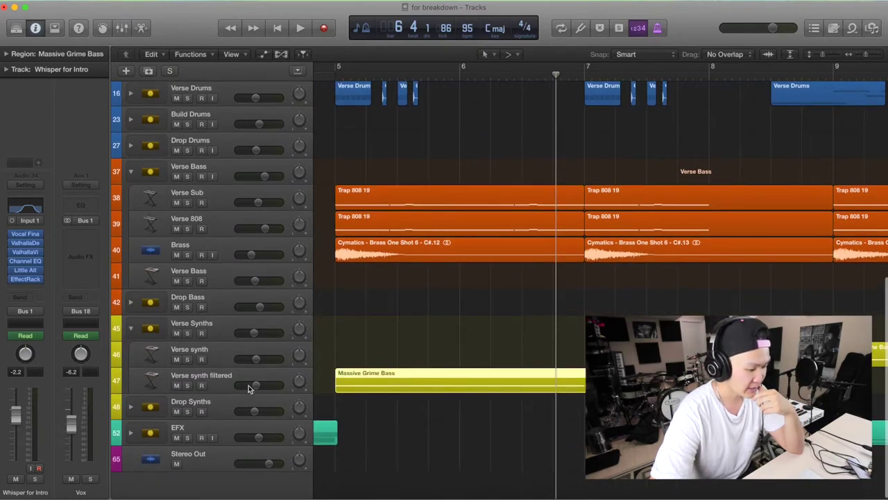
left_click(223, 378)
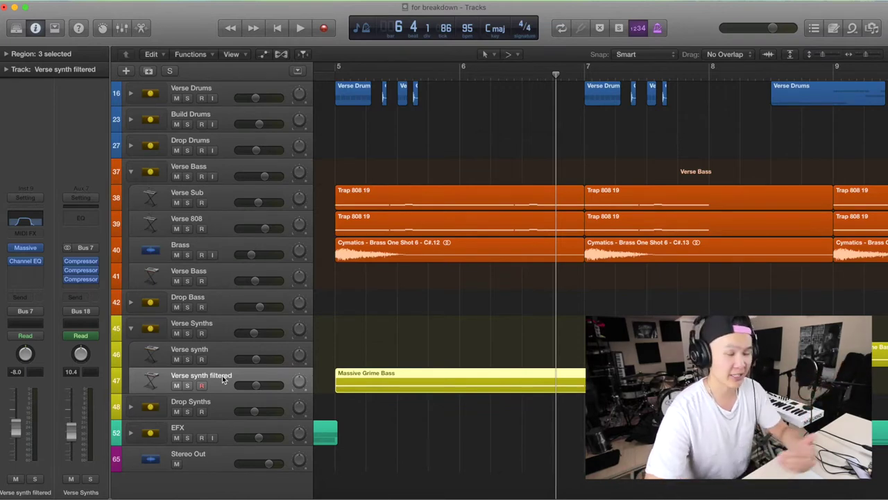
left_click(25, 248)
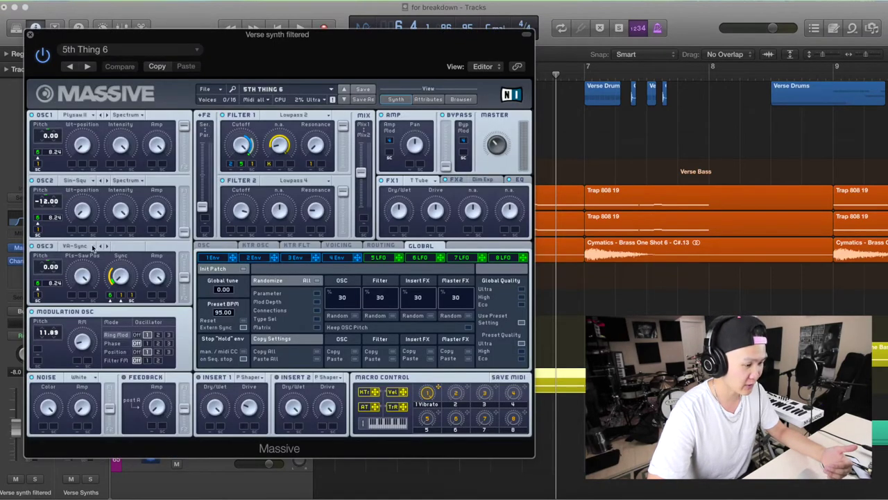
left_click(154, 66)
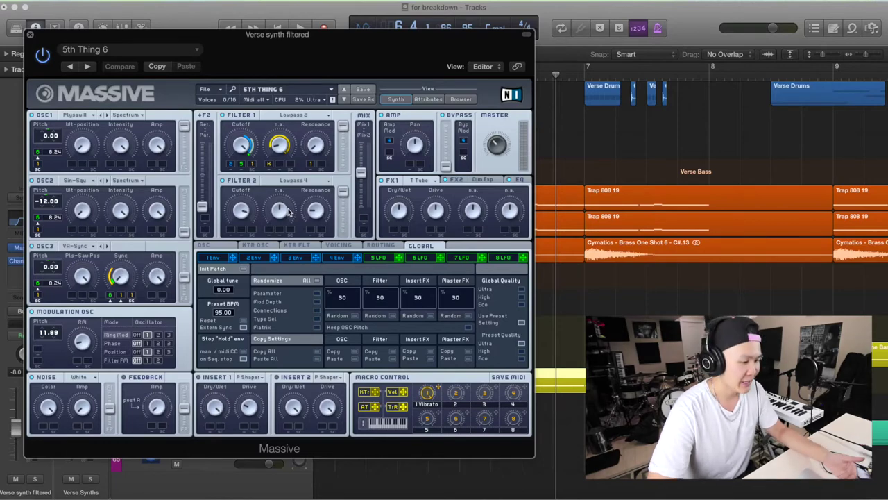
left_click(30, 34)
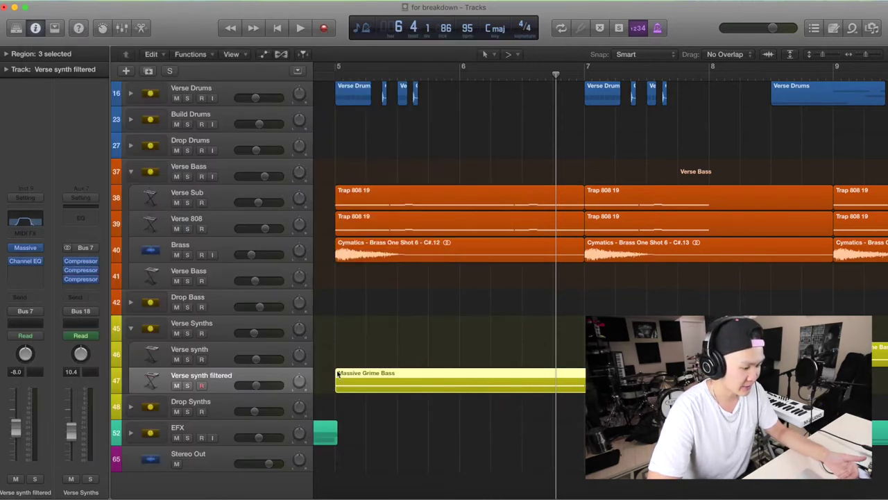
Play the Verse synth filtered track soloed from bar 5, unsolo it during playback to hear the full intro, and stop in bar 8
left_click(201, 378)
key("shift+space")
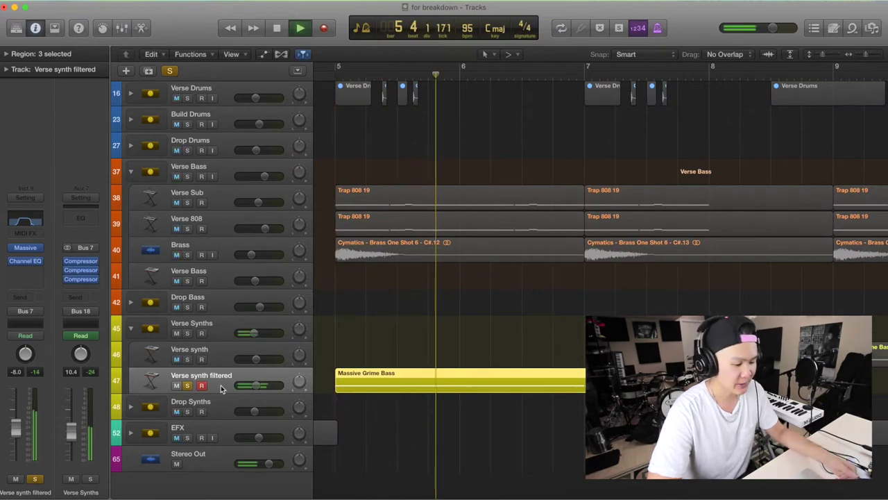
left_click(188, 385)
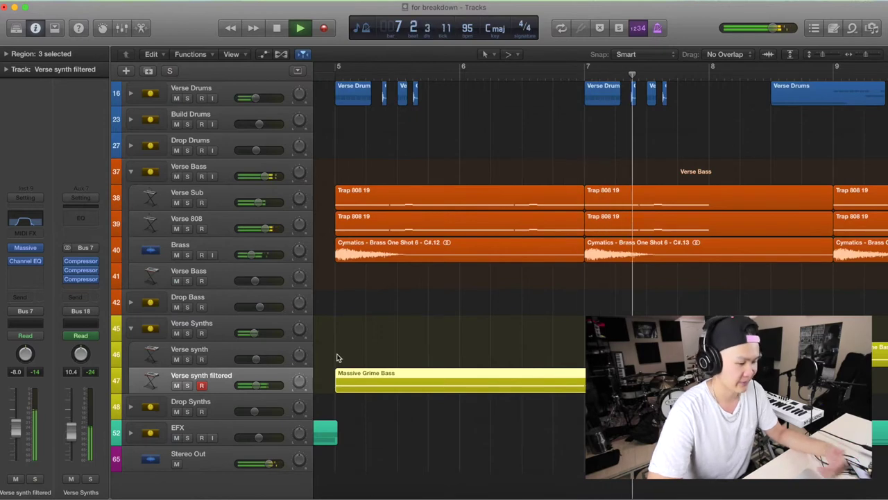
scroll(459, 339, "right", 8)
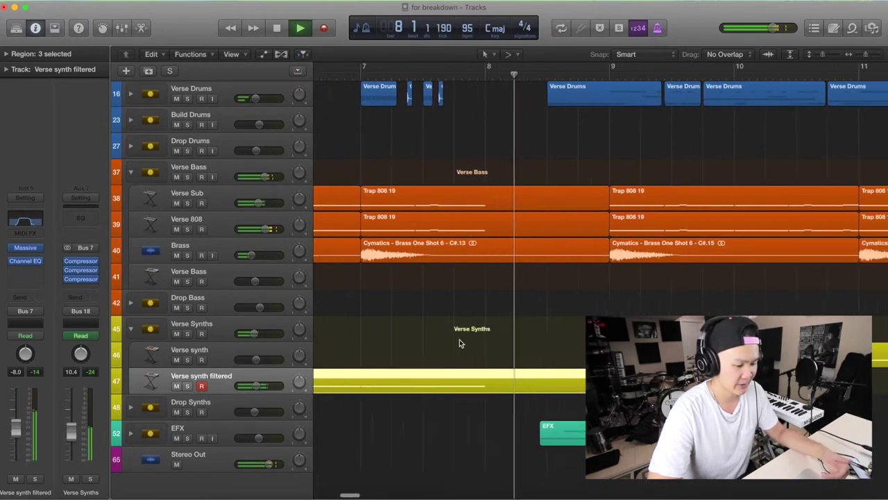
key("space")
Expand the EFX stack to examine its individual effect tracks around bars 8 and 9, and collapse it again
left_click(131, 433)
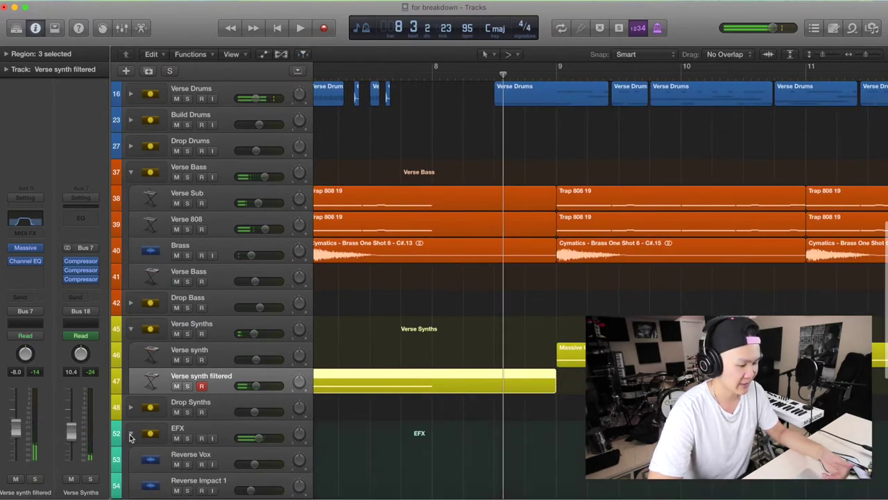
scroll(465, 369, "down", 9)
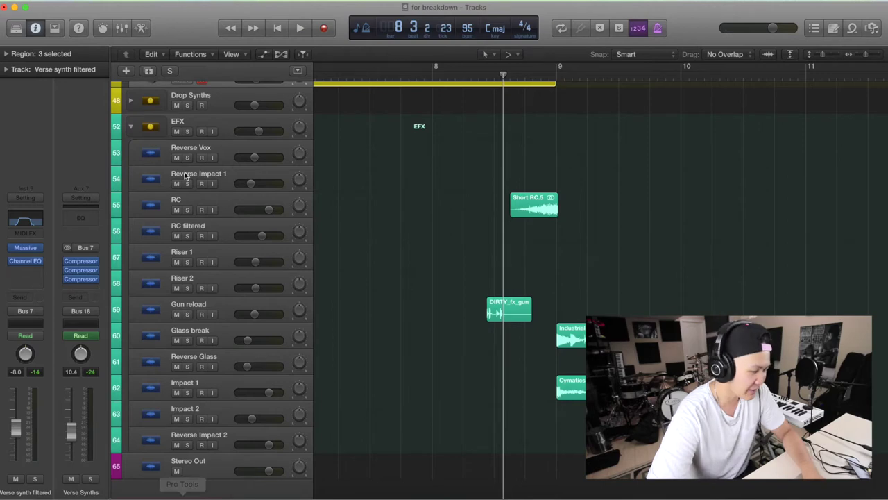
left_click(130, 126)
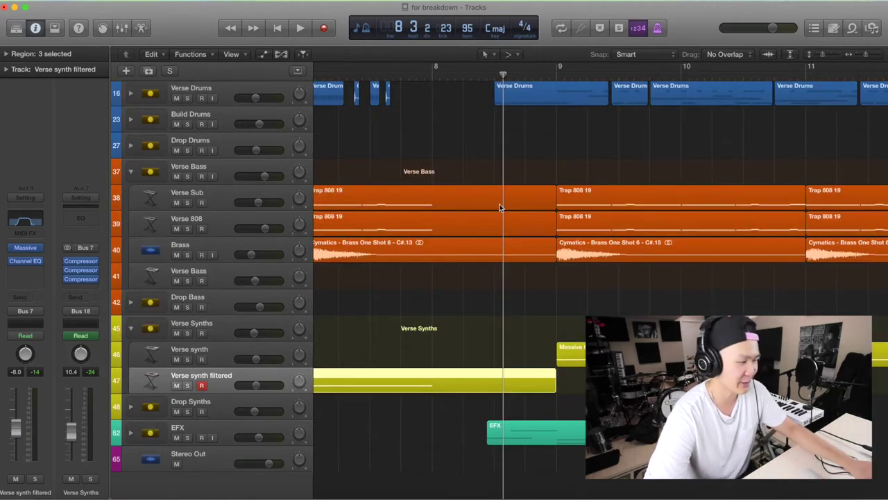
Place the playhead at bar 9, the start of the verse, and collapse the Intro Drums stack
scroll(499, 207, "right", 5)
scroll(499, 206, "up", 3)
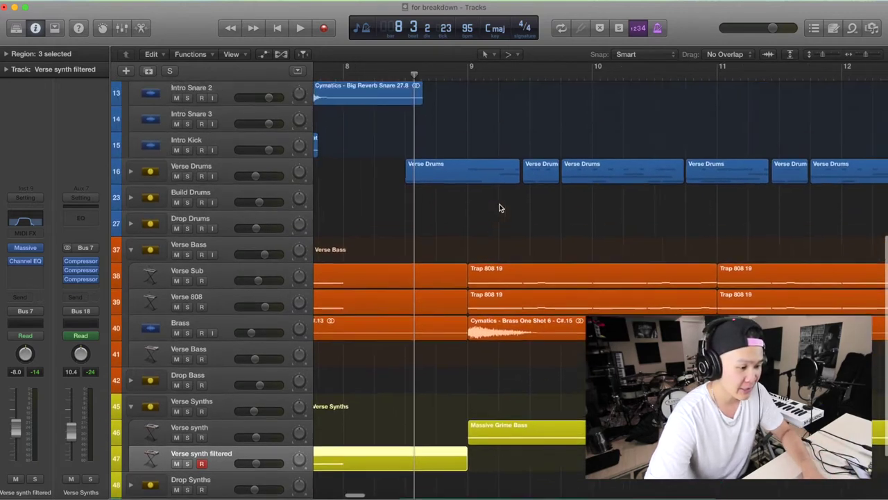
left_click(383, 66)
scroll(345, 145, "up", 3)
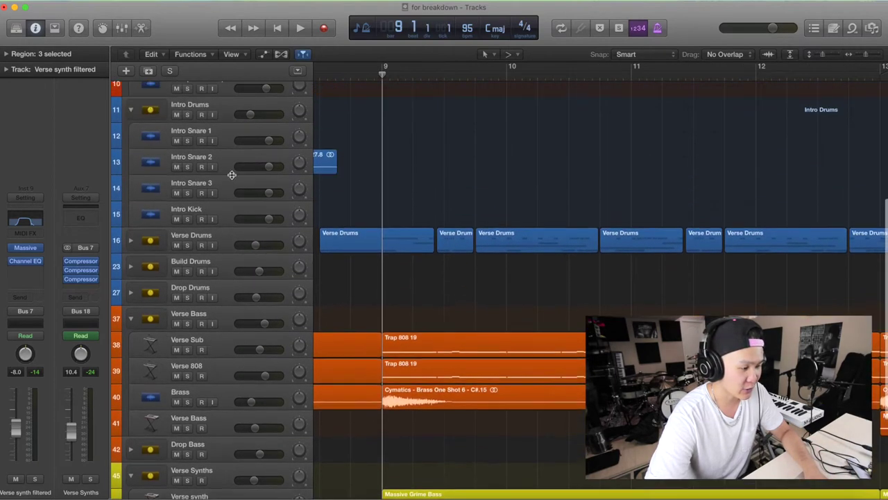
left_click(131, 111)
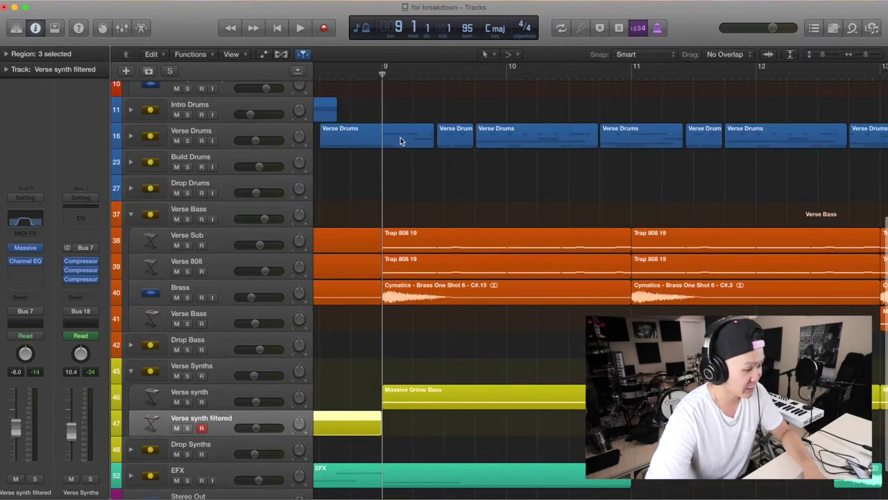
Play the start of the verse from bar 9 into bar 10 and expand the Verse Drums stack to examine its tracks
key("space")
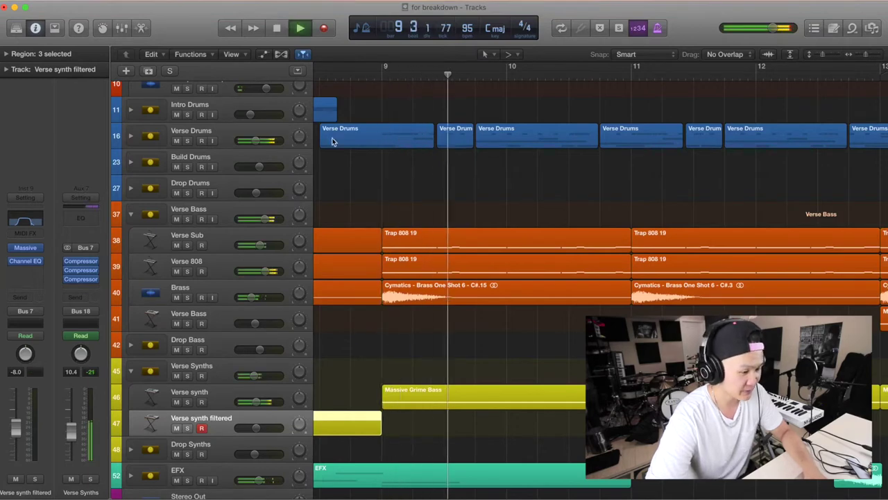
key("space")
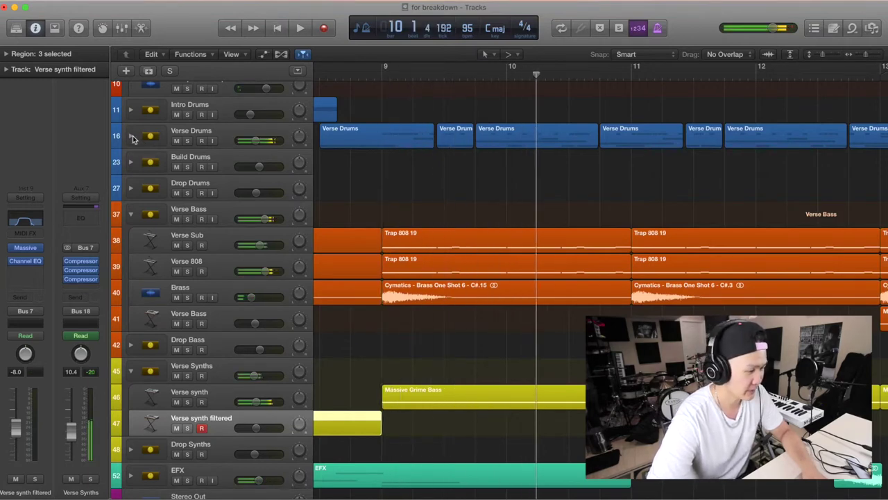
left_click(131, 137)
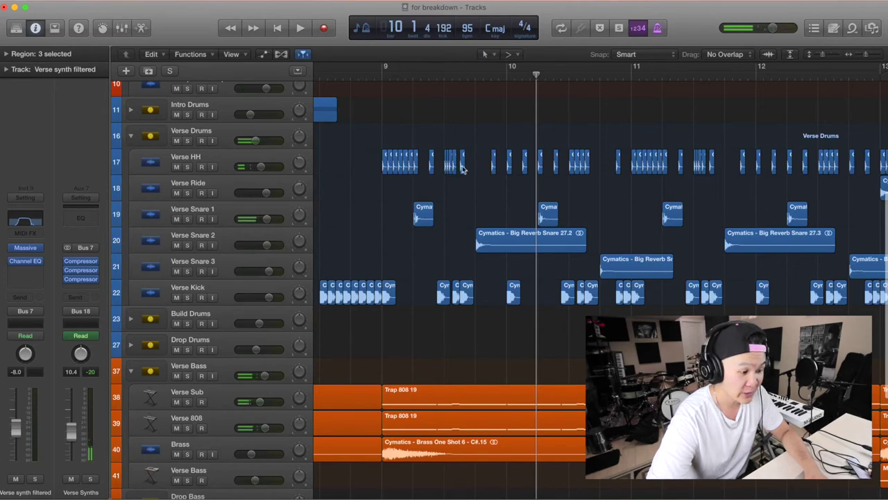
scroll(610, 163, "right", 3)
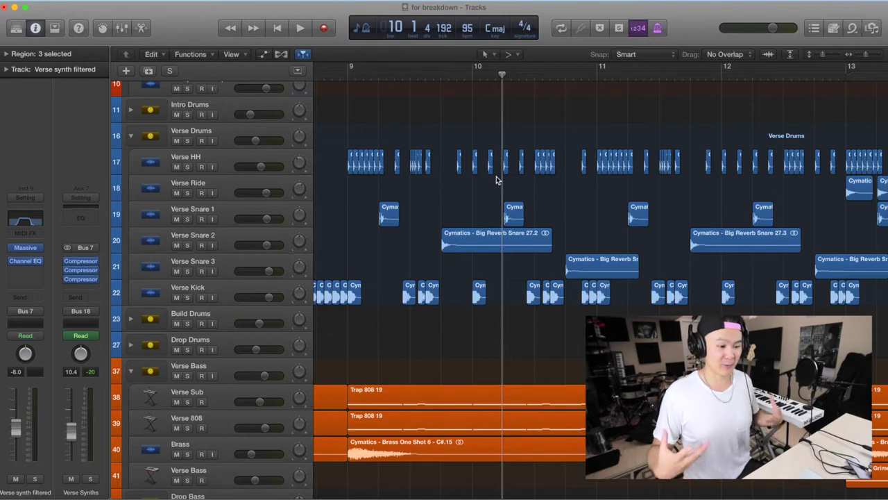
Solo Verse Snare 1, Verse Snare 2, Verse Snare 3 and Verse Kick, and play them from bar 9 to beat 4 of bar 10
left_click(348, 69)
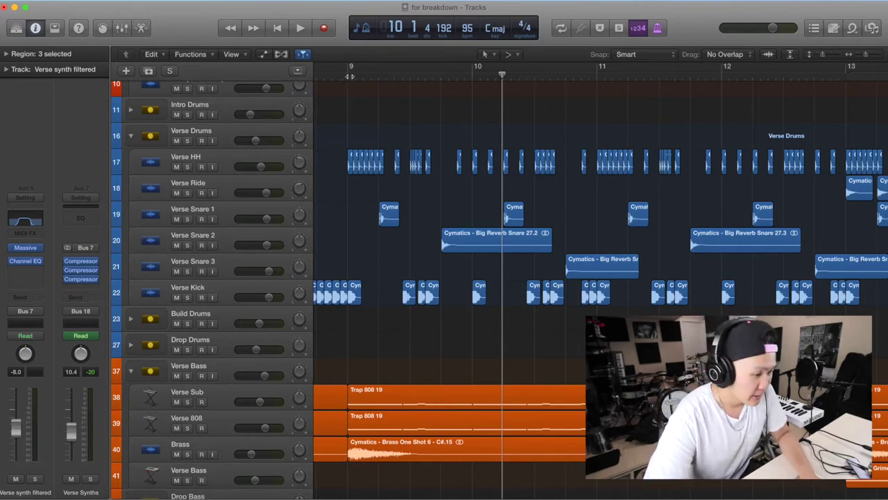
scroll(374, 138, "left", 2)
scroll(376, 143, "right", 2)
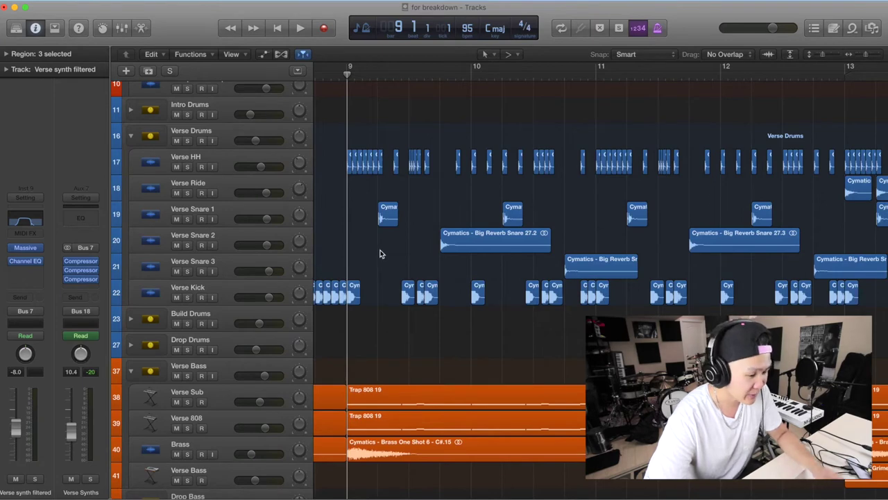
left_click(187, 218)
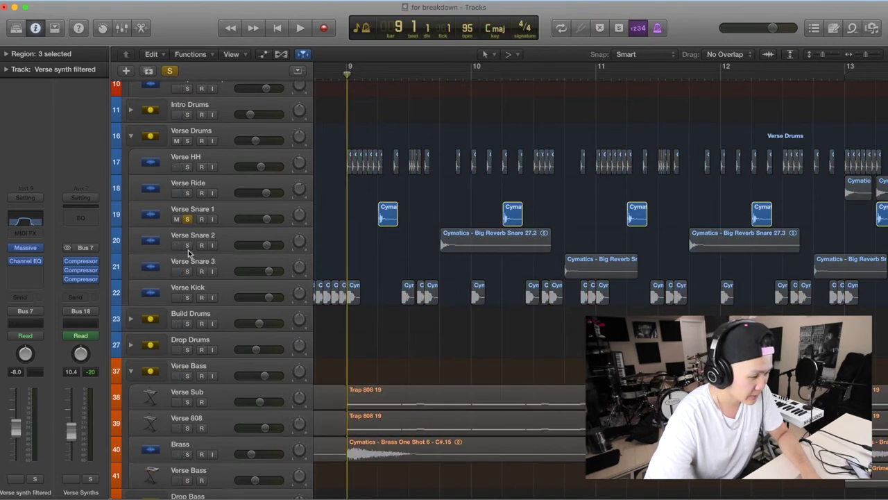
left_click(188, 254)
left_click(187, 270)
left_click(187, 245)
left_click(188, 296)
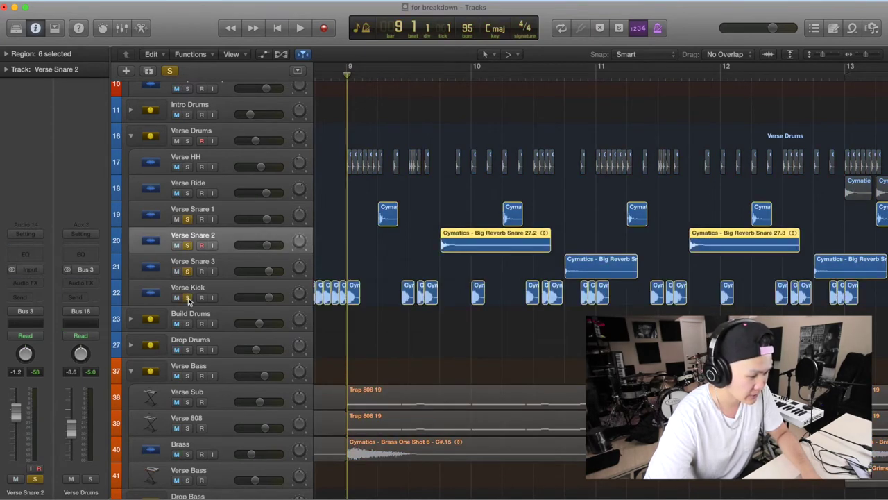
key("space")
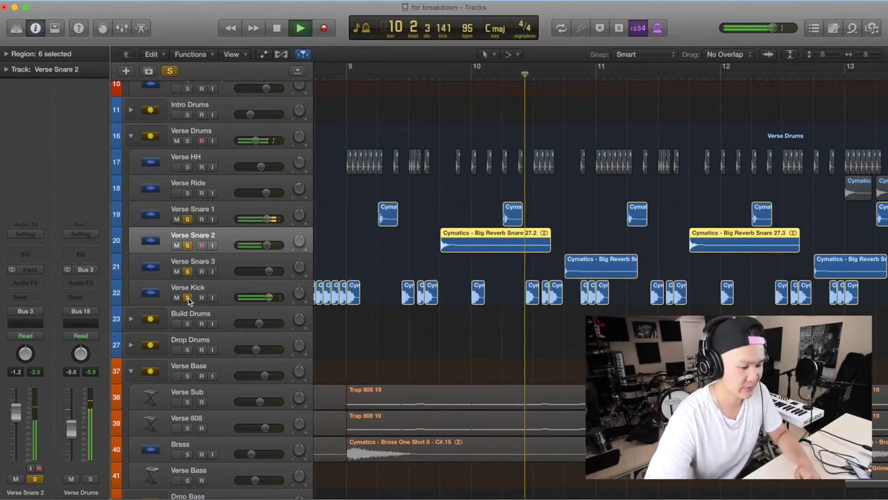
key("space")
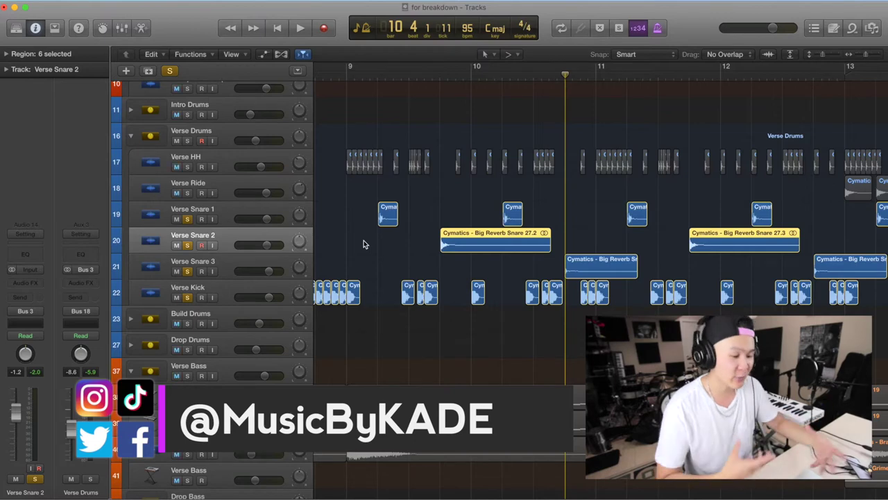
Try a different Verse Kick rhythm in bar 9, with hits just before beat 2, on beat 3 and just after beat 4, and play it
key("super+Right")
key("super+Right")
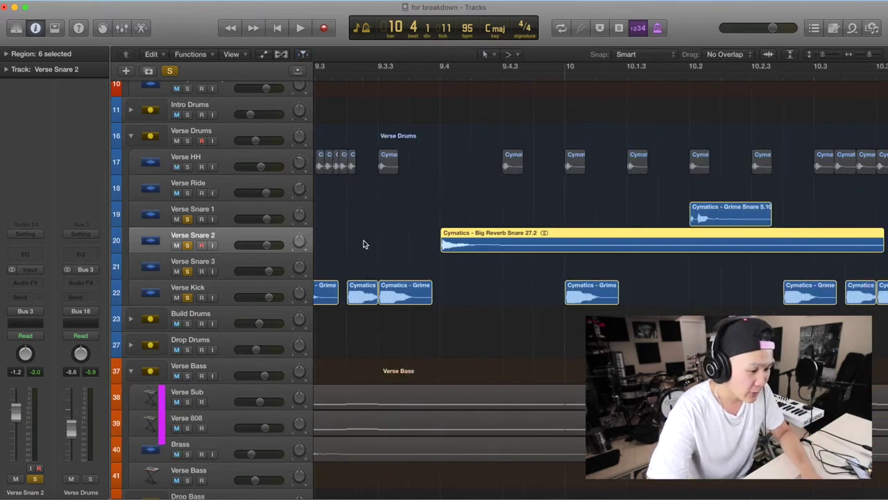
scroll(416, 222, "right", 2)
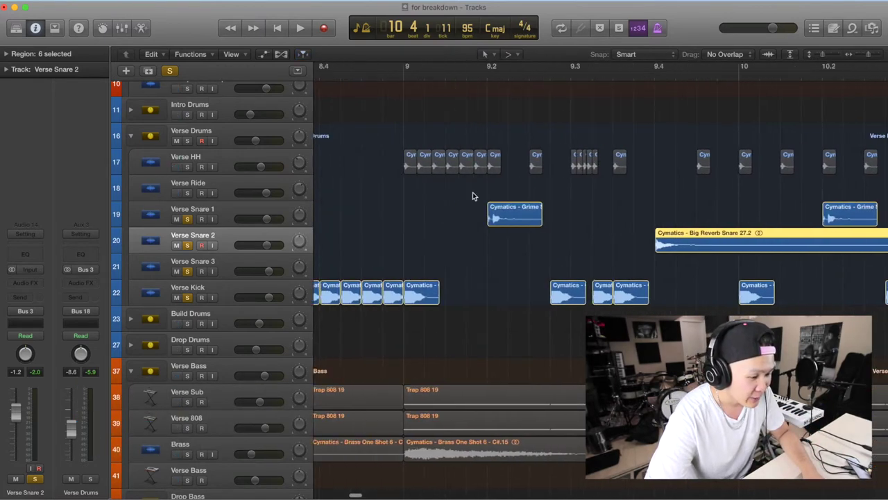
scroll(371, 240, "left", 3)
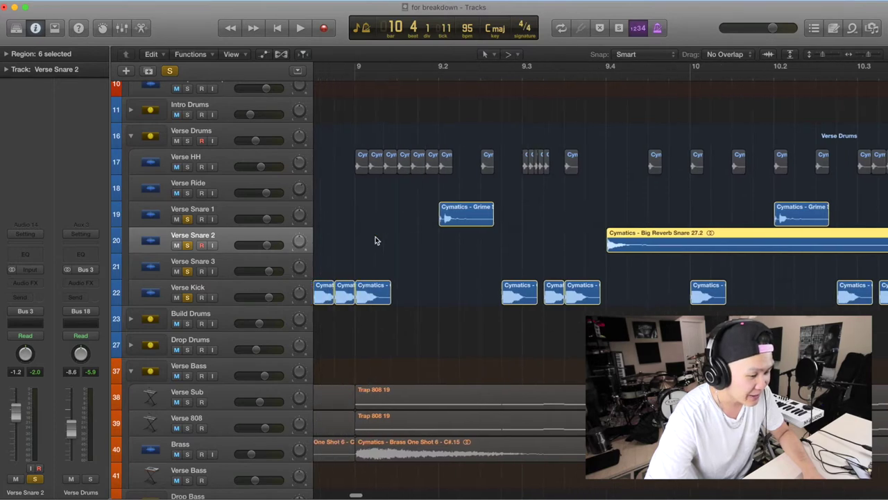
left_click(371, 296)
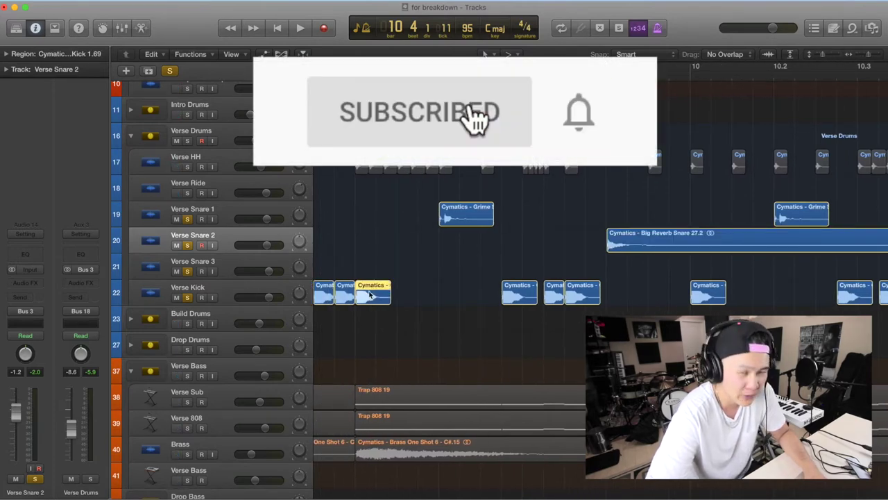
left_click_drag(368, 297, 430, 297)
left_click_drag(506, 297, 559, 299)
scroll(573, 292, "left", 5)
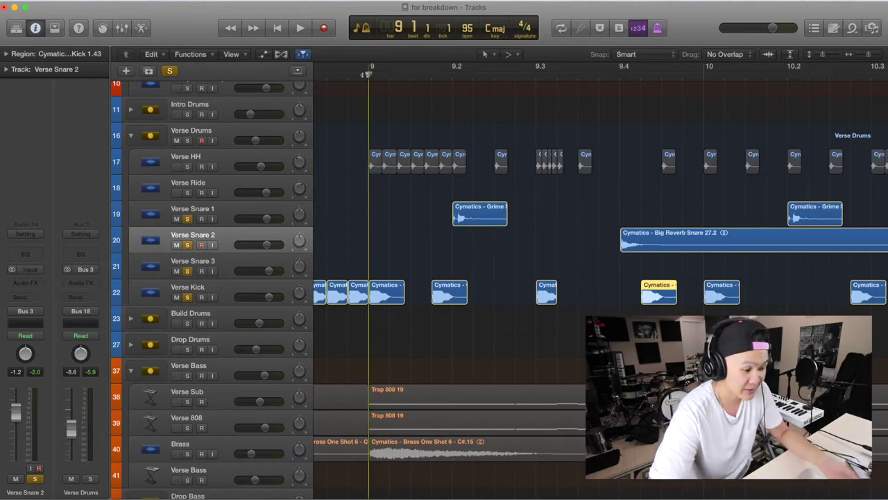
key("space")
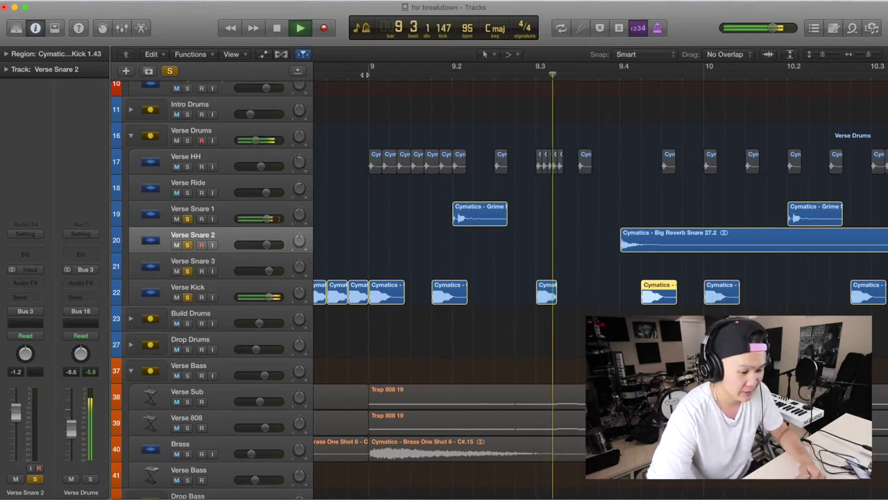
key("space")
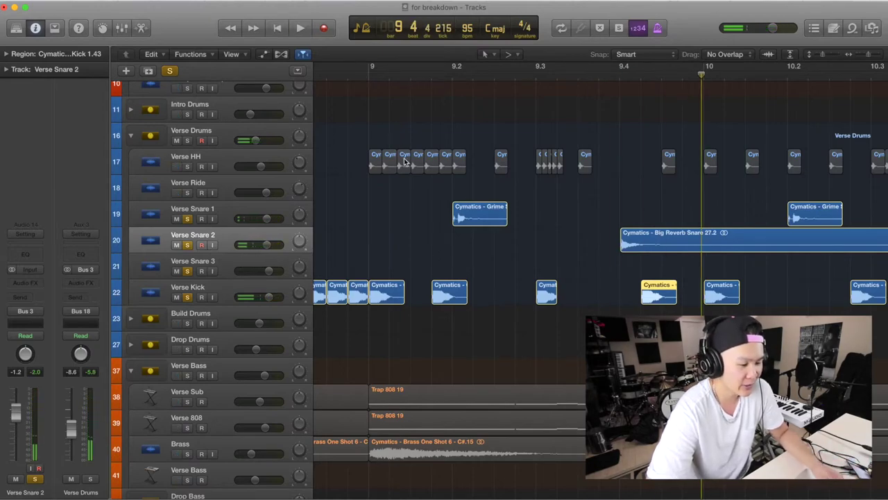
Add trial copies of the Verse Snare 1 hit just after beat 2 and just before beat 4 of bar 9, and play the bar
left_click_drag(469, 216, 540, 218)
left_click_drag(639, 246, 620, 249)
key("super+z")
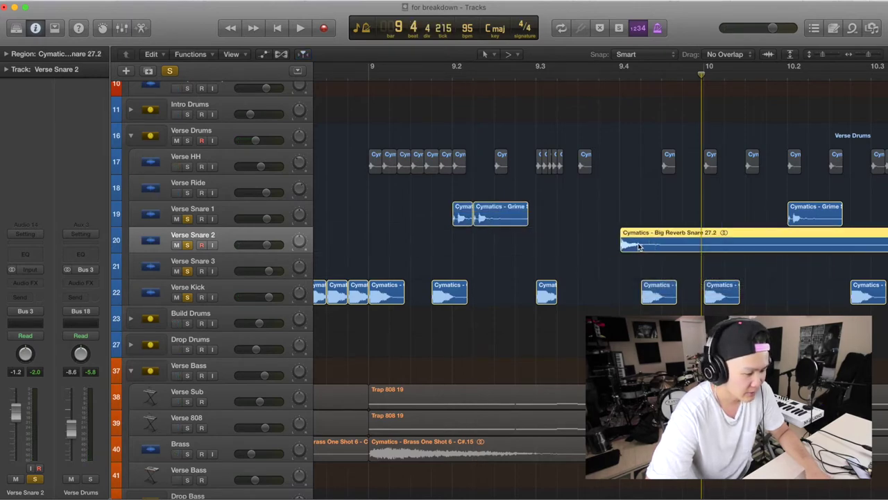
left_click_drag(813, 216, 601, 210)
left_click(371, 75)
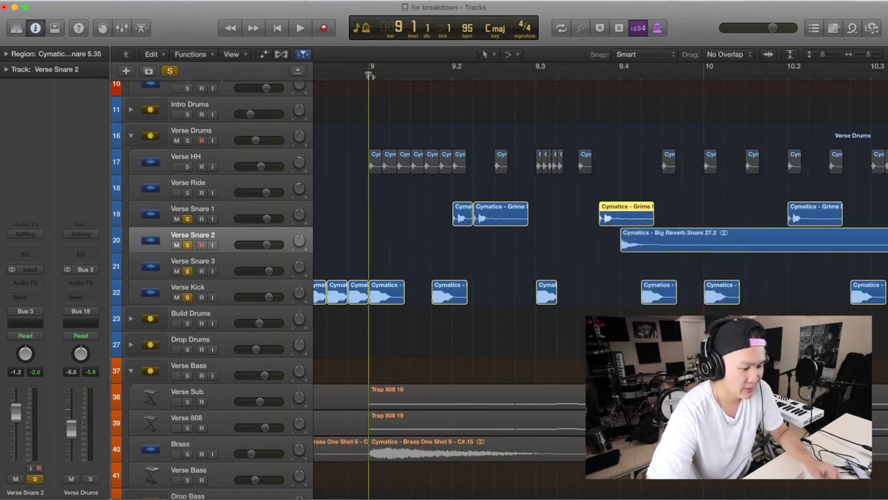
key("space")
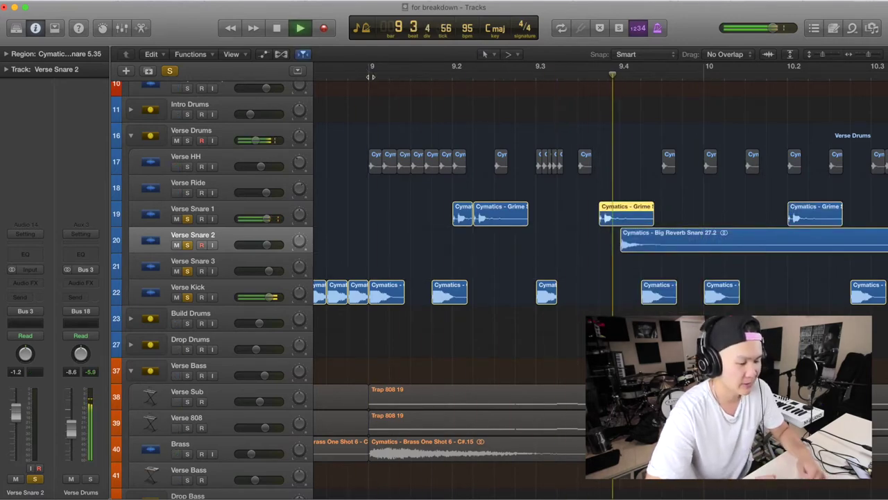
key("space")
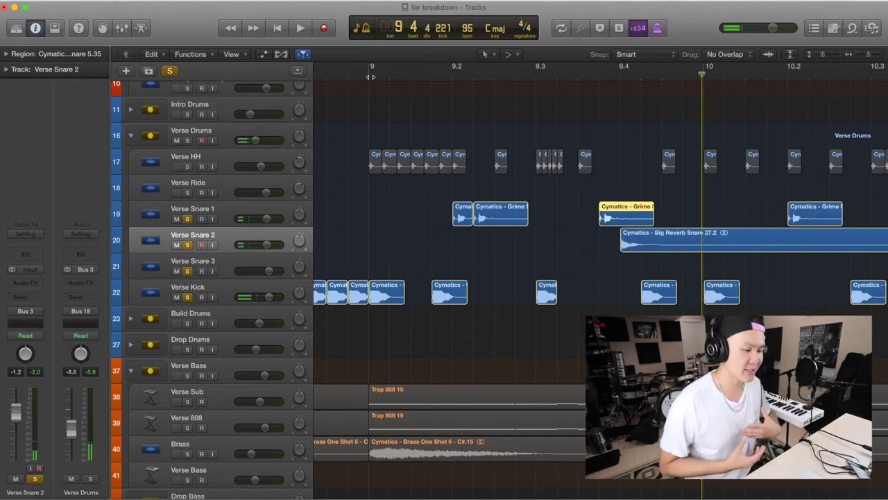
Undo the trial snare copies and kick moves in bar 9
key("super+z")
key("super+z")
key("super+z")
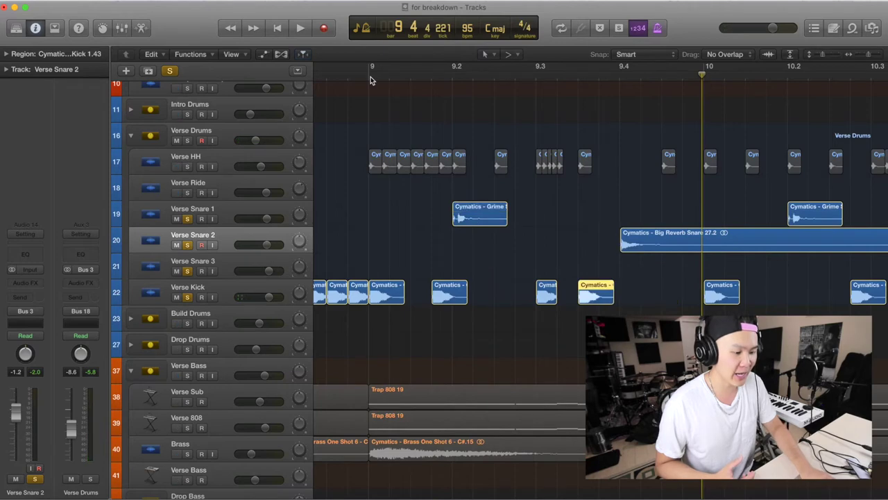
key("super+z")
key("super+z")
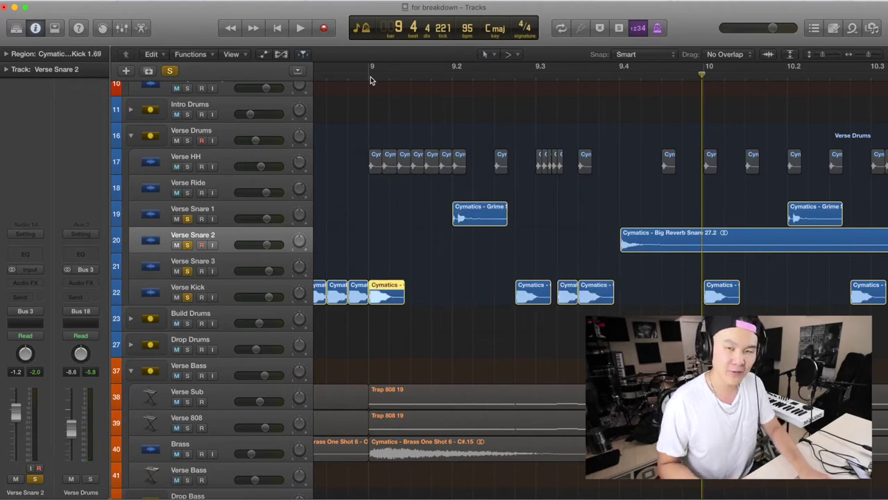
Unsolo the three Verse Snare tracks and Verse Kick, and play bar 10 with all verse tracks
key("super+Left")
key("super+Left")
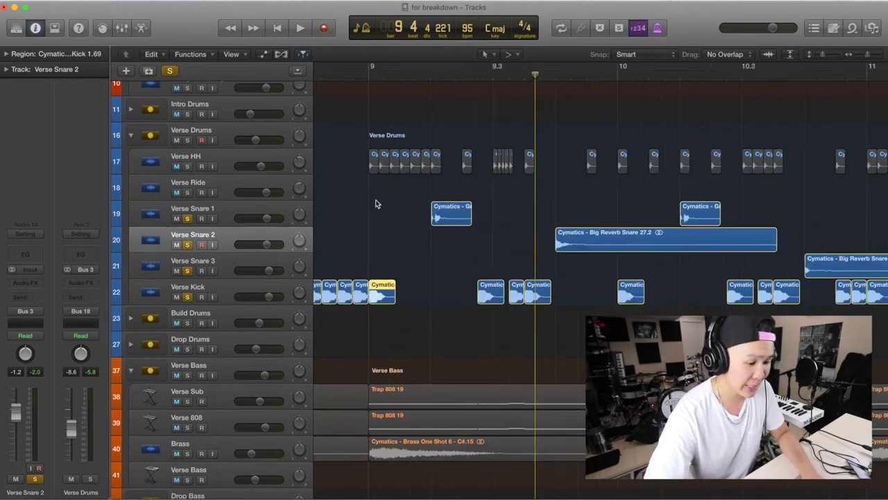
left_click(186, 219)
left_click(187, 245)
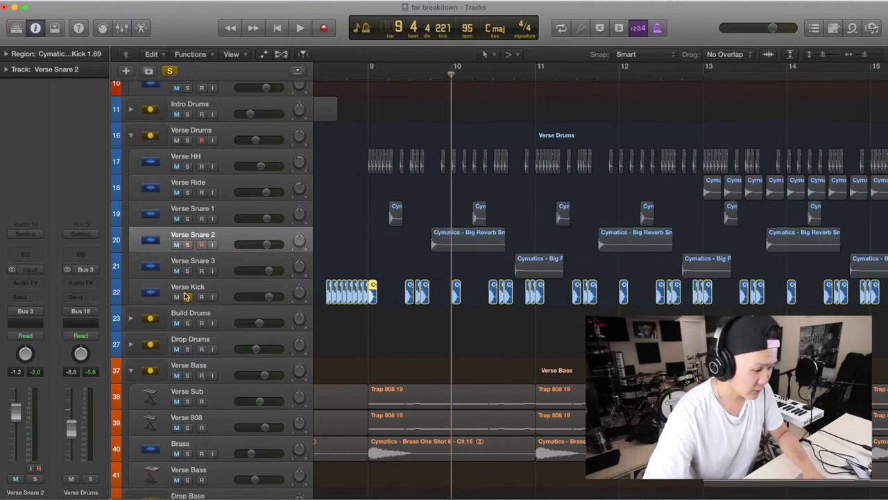
left_click(187, 271)
key("space")
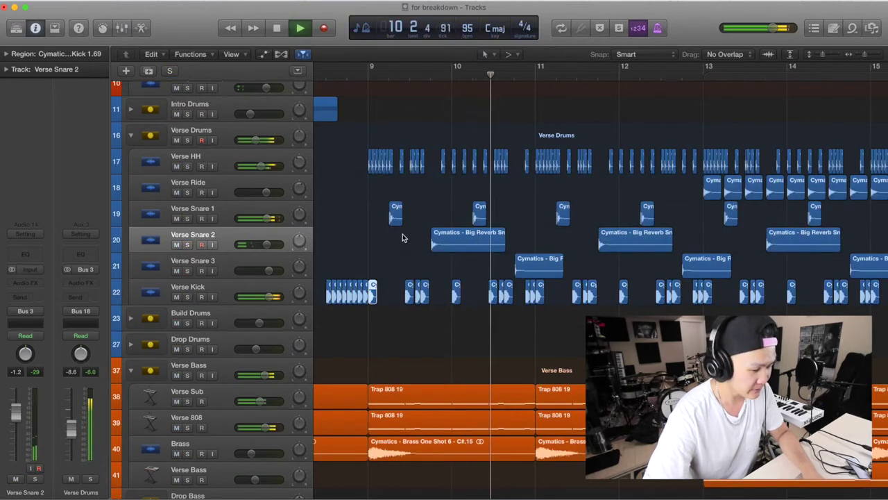
key("space")
Bring the Verse Bass tracks into view and place the playhead at bar 9
scroll(402, 238, "down", 5)
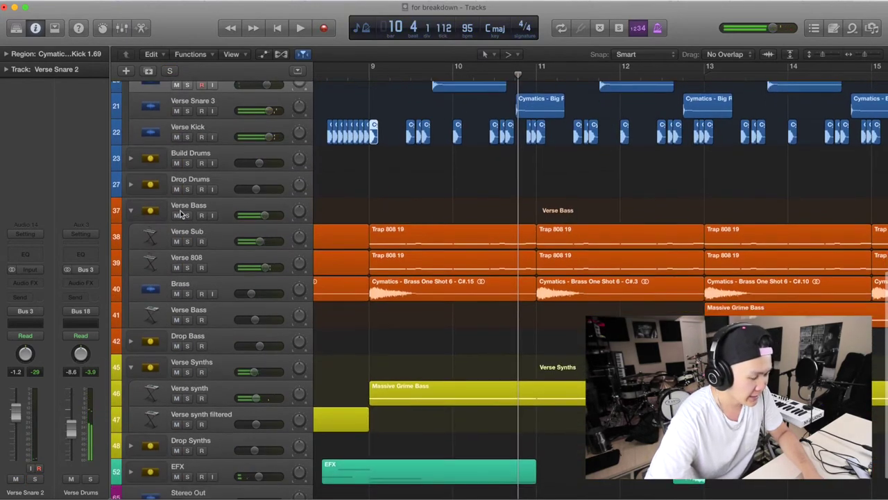
scroll(383, 209, "left", 8)
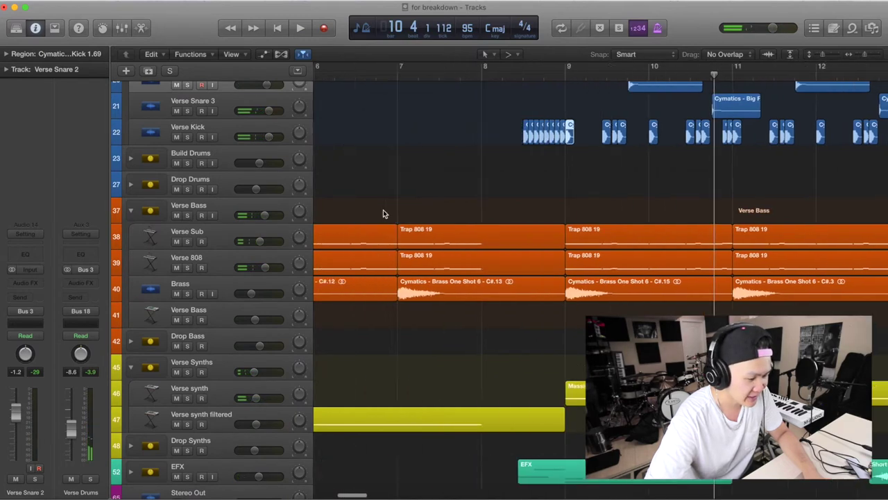
scroll(383, 210, "right", 4)
left_click(549, 74)
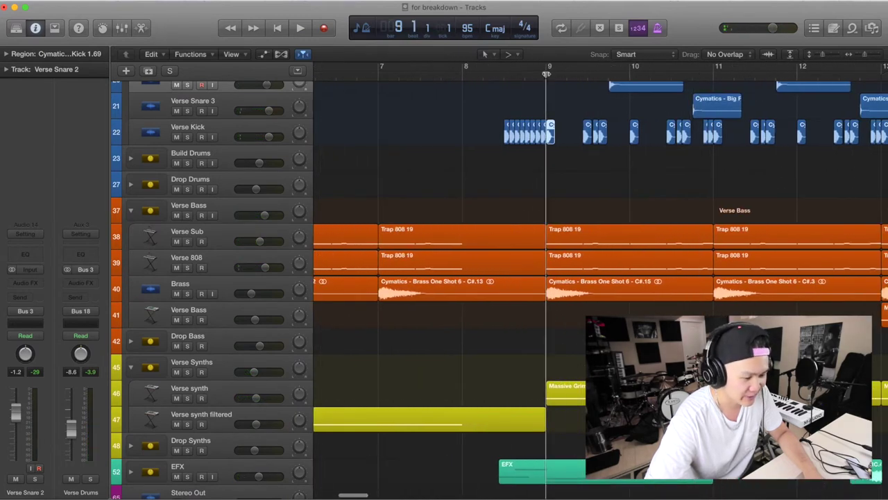
Show track automation to examine the Channel EQ automation on Verse Bass between bars 4 and 10, and hide the automation again
scroll(429, 249, "left", 3)
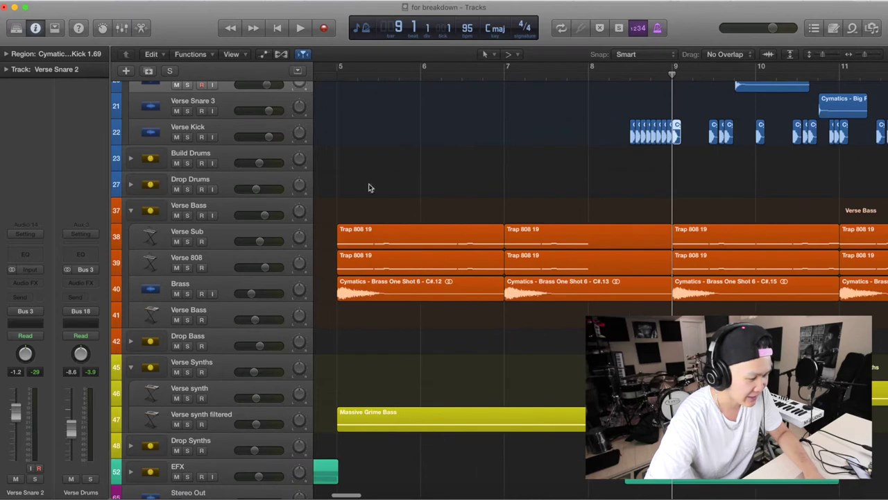
left_click(264, 54)
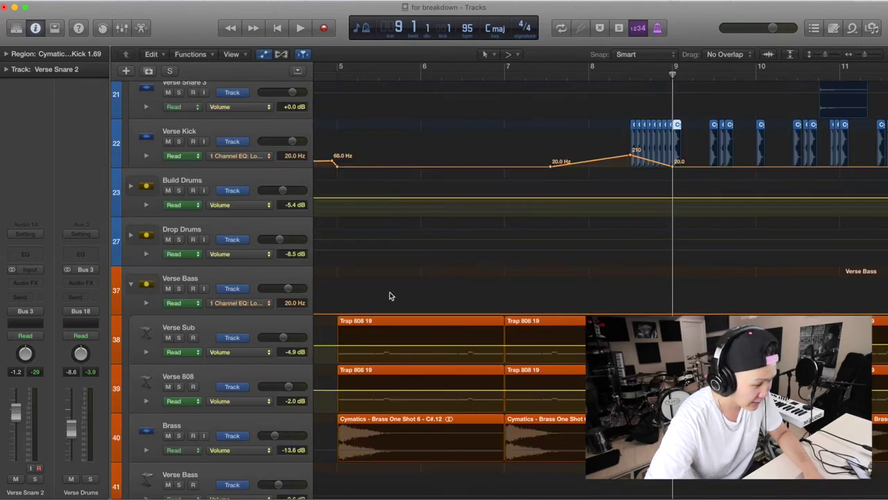
scroll(389, 297, "left", 4)
left_click(237, 302)
left_click(549, 294)
scroll(548, 294, "right", 2)
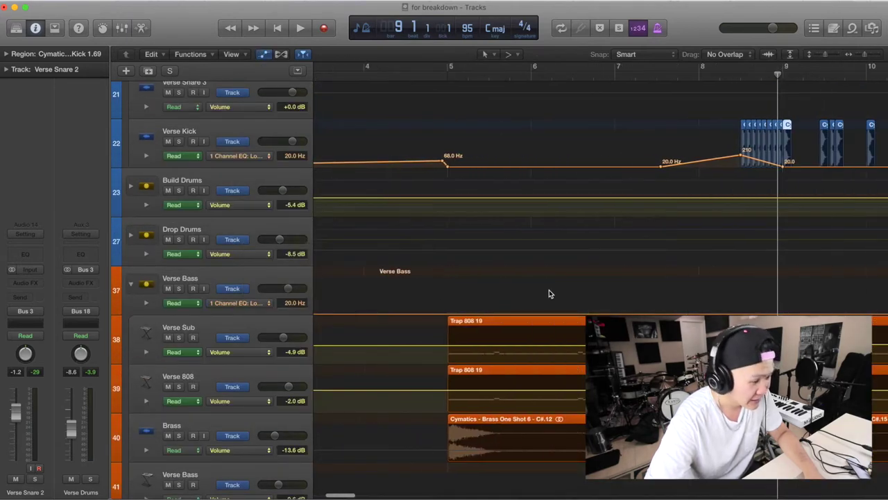
scroll(548, 294, "right", 3)
left_click(265, 54)
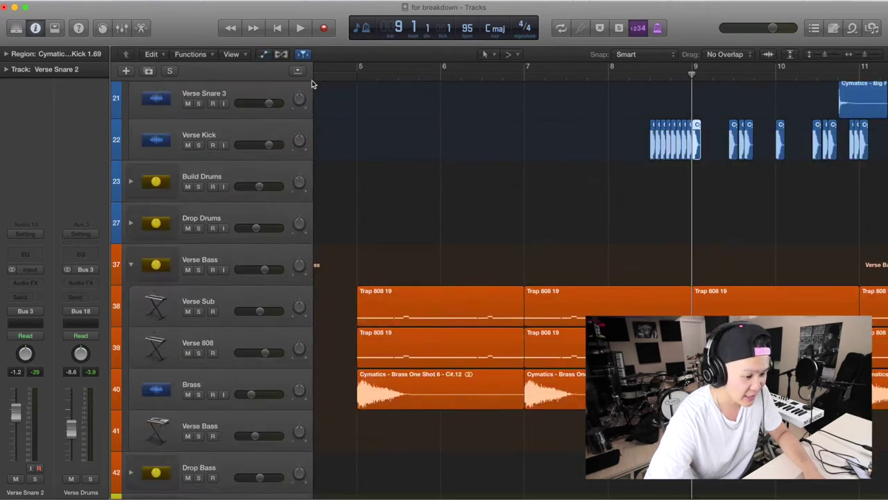
Select the Verse synth track and compare its region from bar 9 with the preceding Verse synth filtered region
scroll(492, 202, "right", 8)
scroll(539, 348, "down", 2)
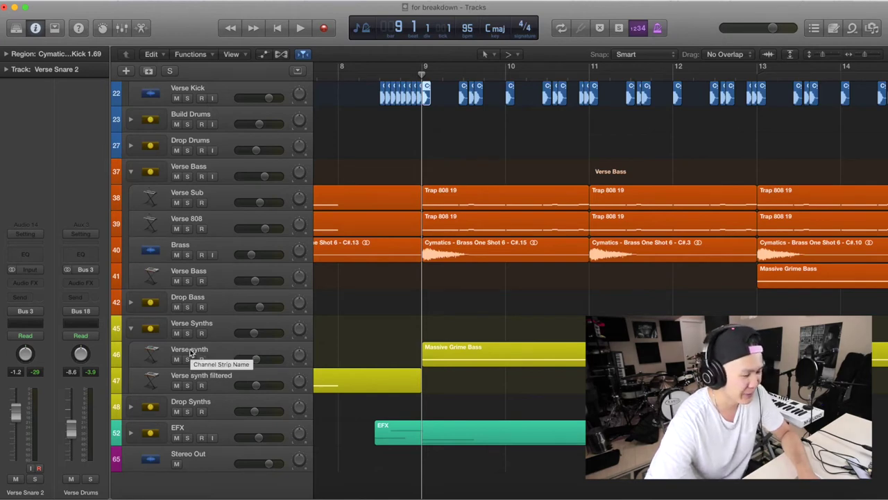
left_click(191, 354)
scroll(413, 353, "left", 5)
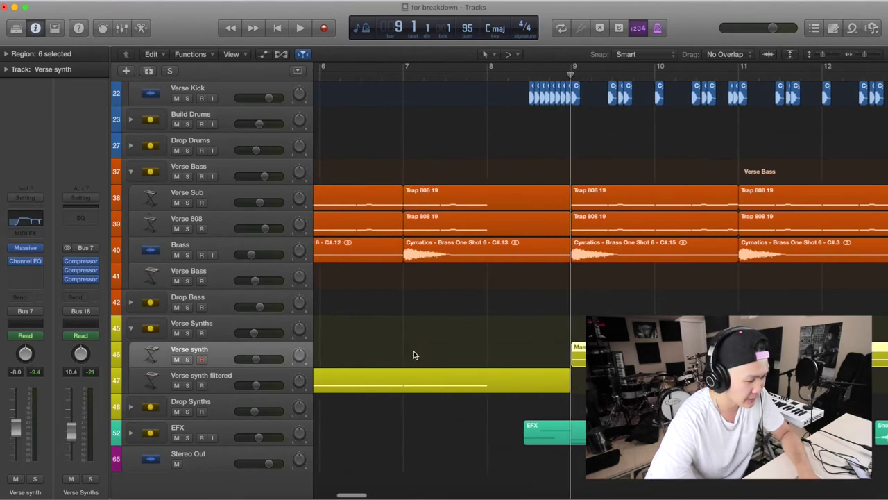
Solo the Verse synth track, play it from bar 9, and unsolo it while playback continues
scroll(414, 356, "right", 2)
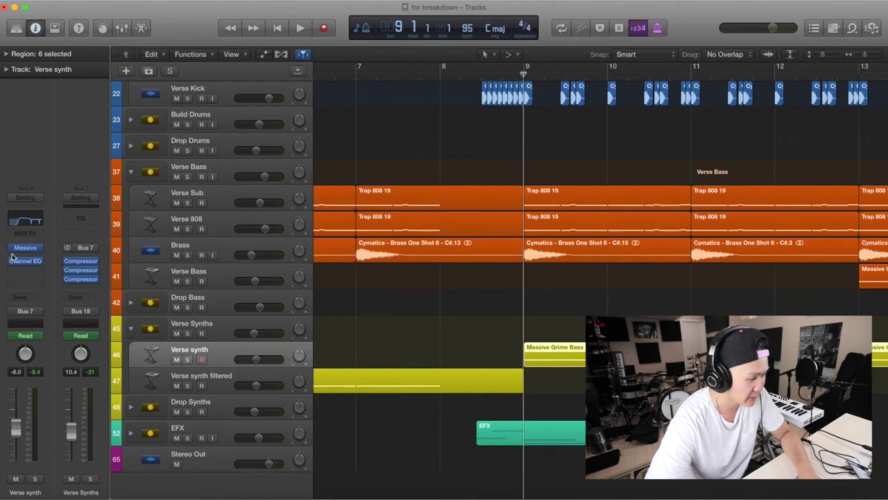
key("space")
key("s")
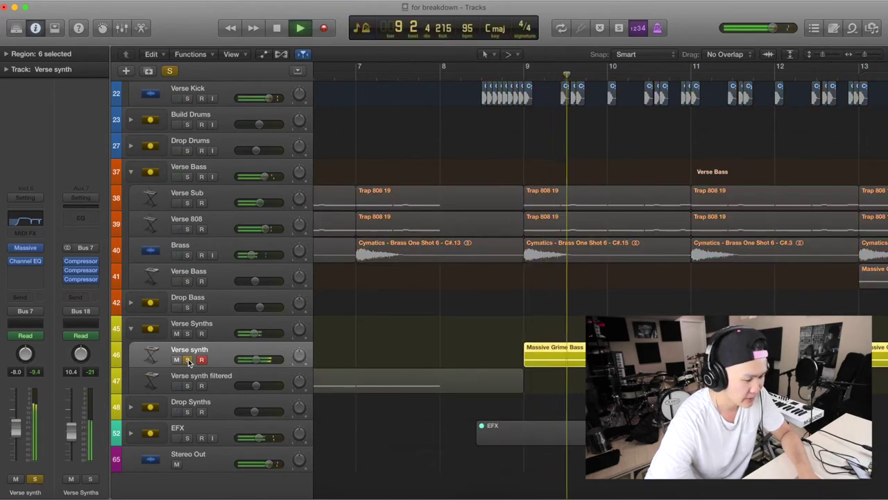
mouse_move(29, 254)
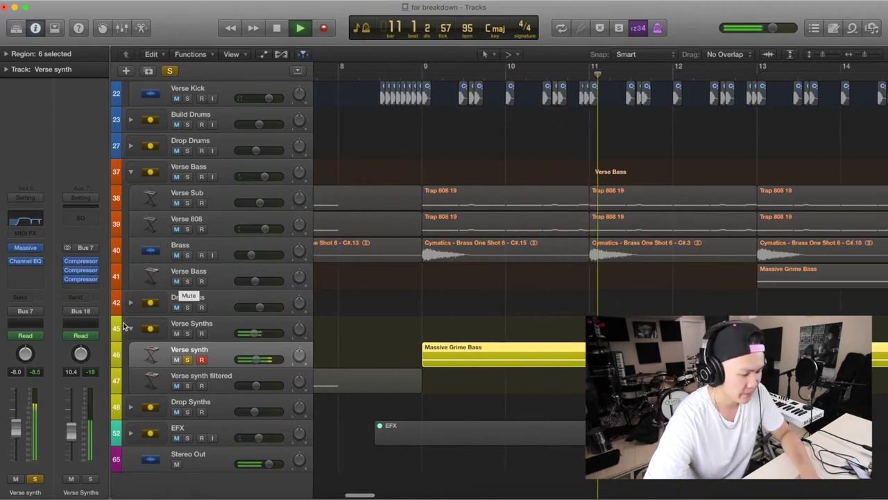
left_click(187, 360)
Solo and select the Main Vox track to audition the verse vocal, and stop playback at bar 13
scroll(440, 256, "up", 10)
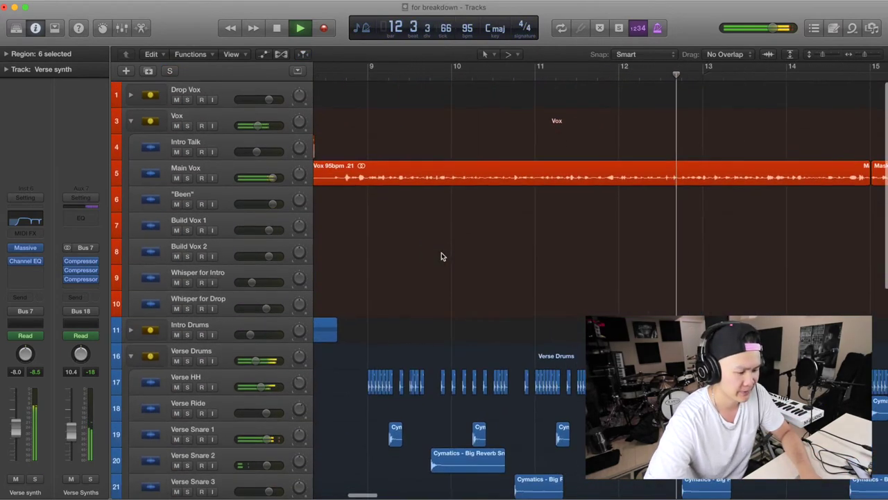
left_click(201, 175)
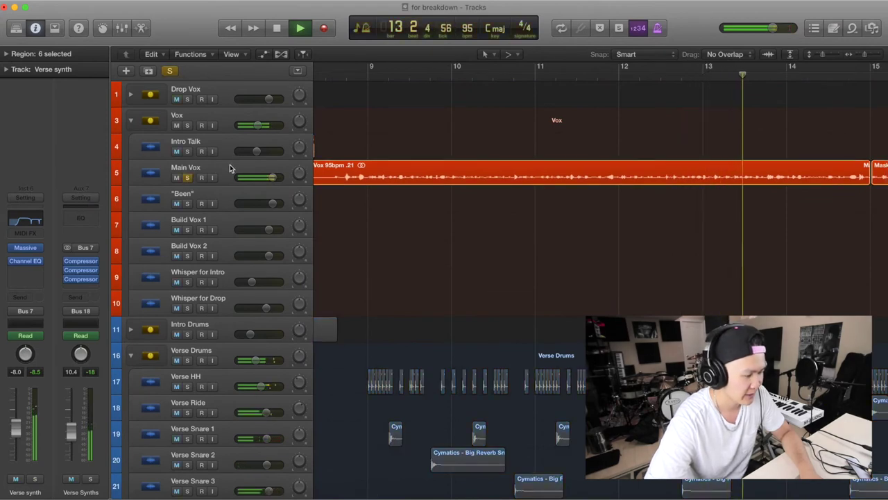
key("s")
key("space")
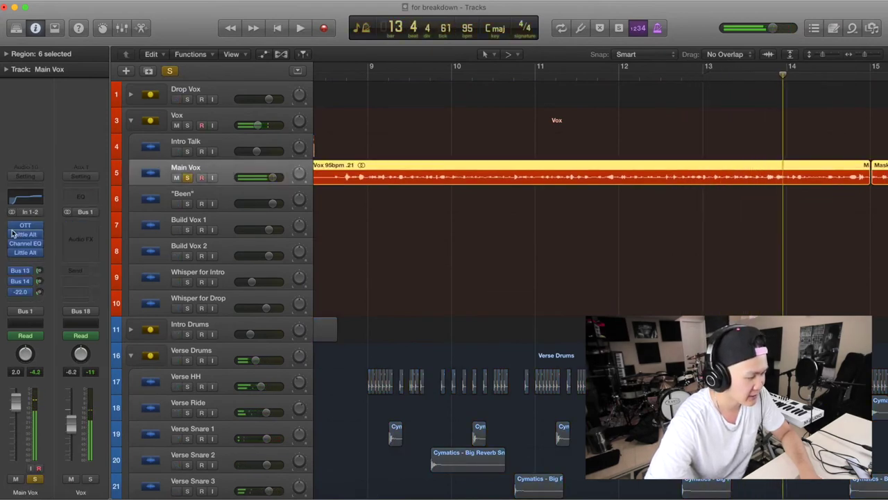
Show the mixer, examine the Main Vox sends to Bus 13, Bus 14 and Bus 15, and hide the mixer again
key("x")
right_click(27, 274)
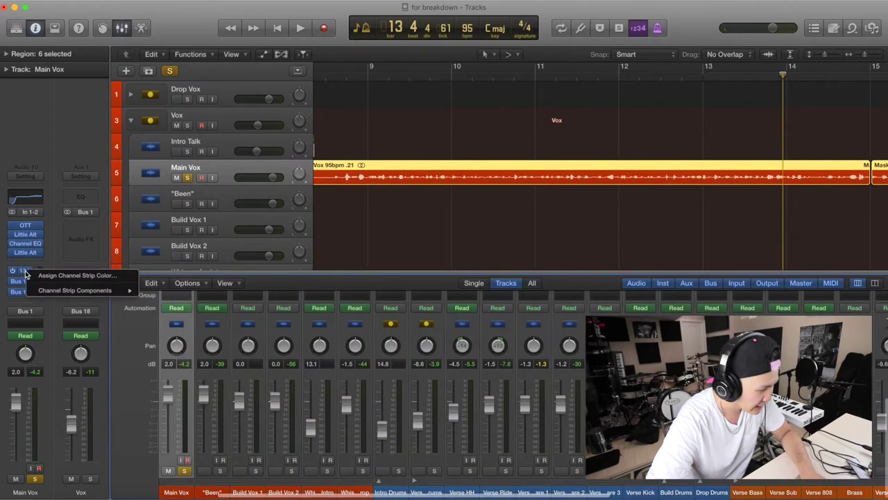
left_click(49, 258)
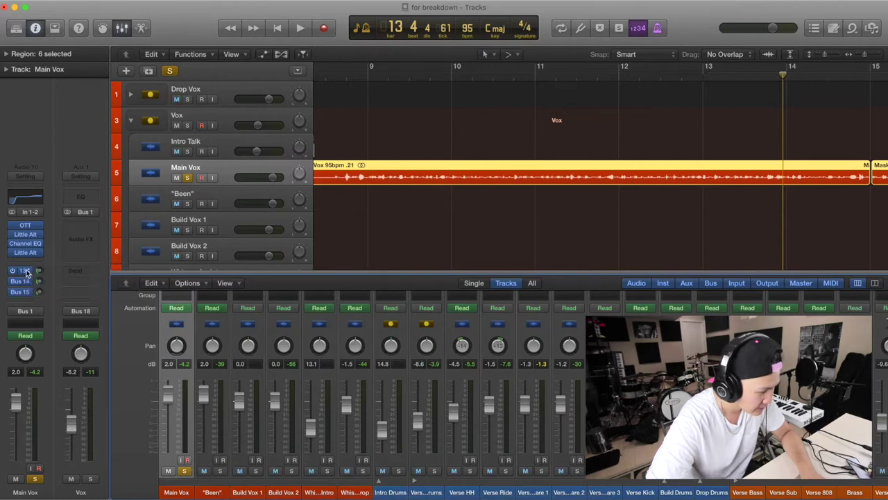
left_click(26, 270)
left_click(36, 272)
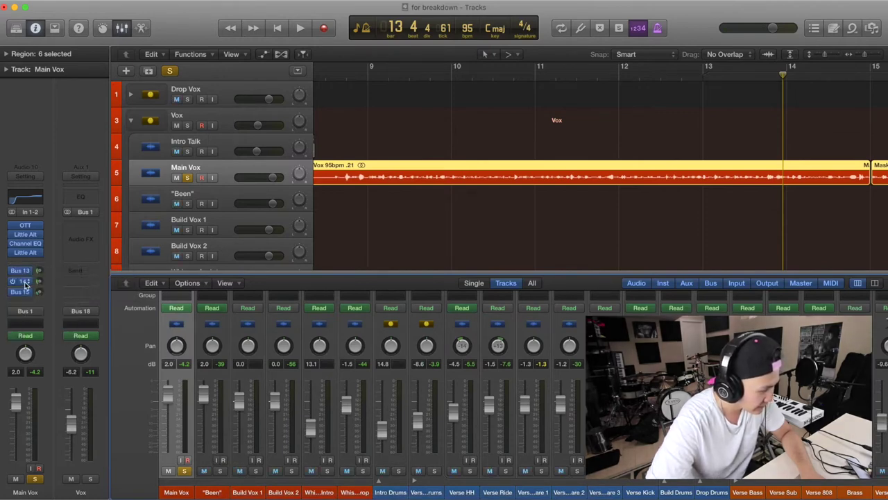
left_click(24, 281)
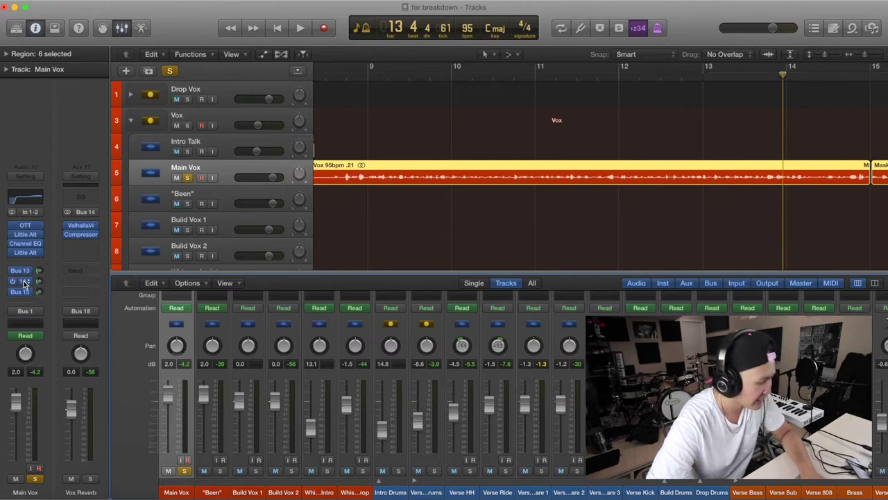
left_click(26, 292)
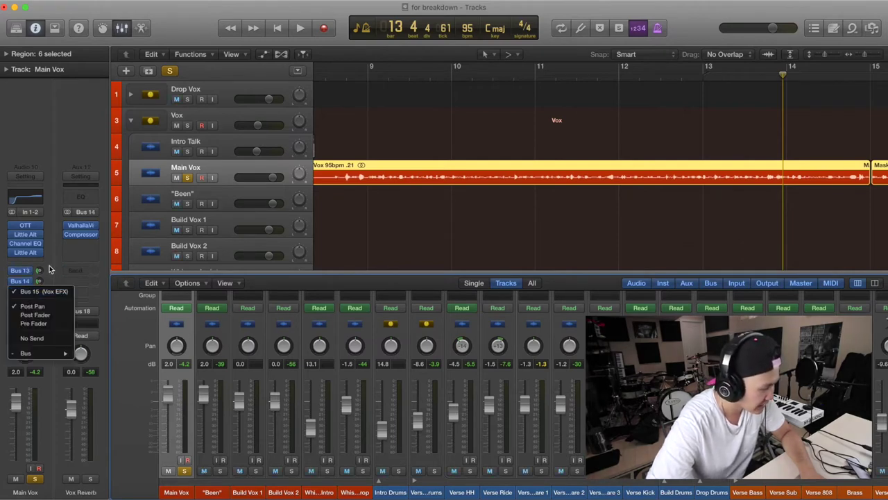
left_click(28, 291)
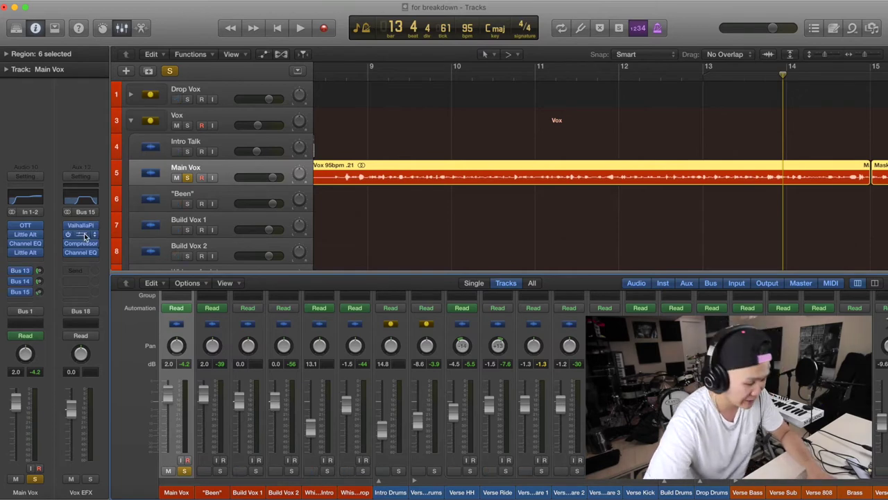
key("x")
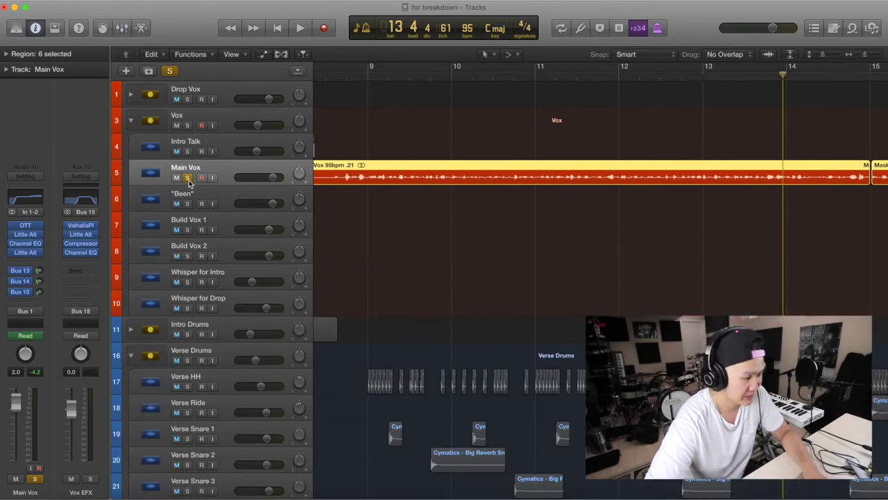
Unsolo Main Vox and play the full arrangement from bar 15 into the build at bar 17
key("z")
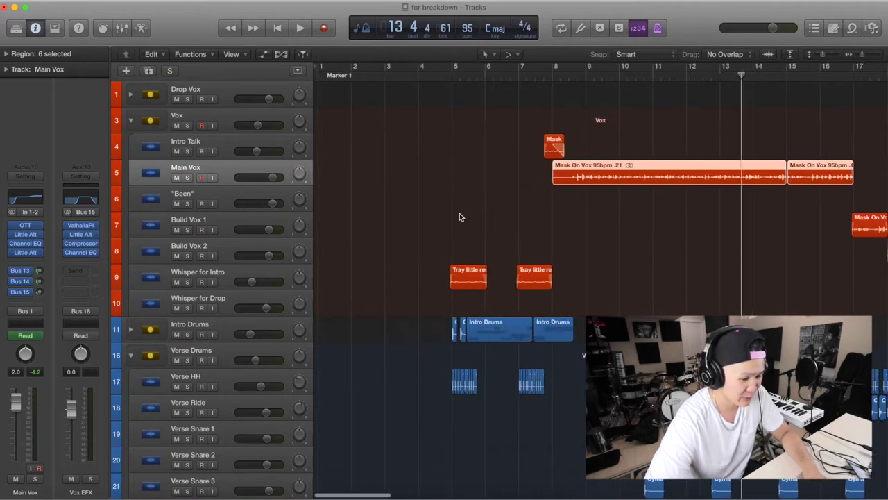
left_click(437, 70)
key("space")
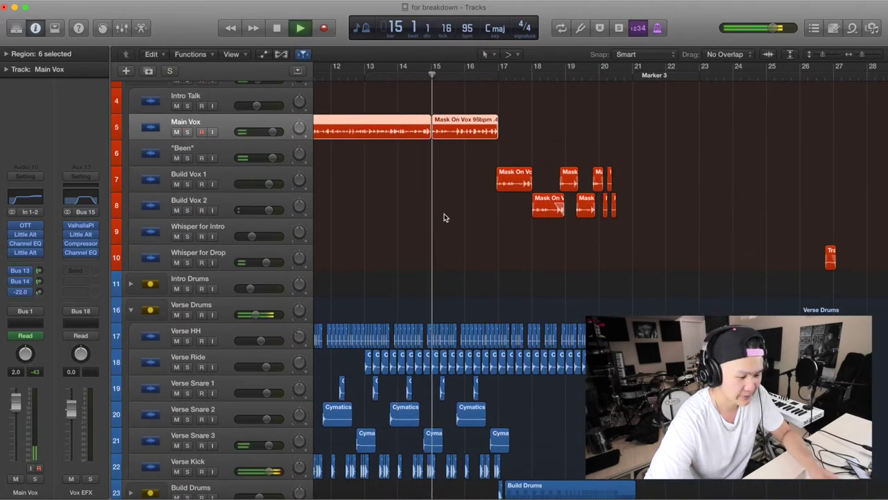
scroll(445, 218, "down", 2)
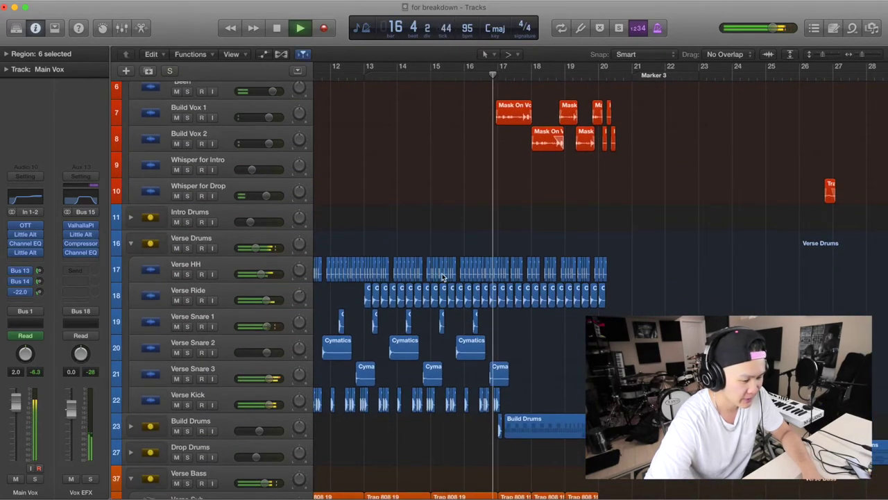
scroll(442, 271, "right", 3)
key("space")
scroll(349, 163, "up", 2)
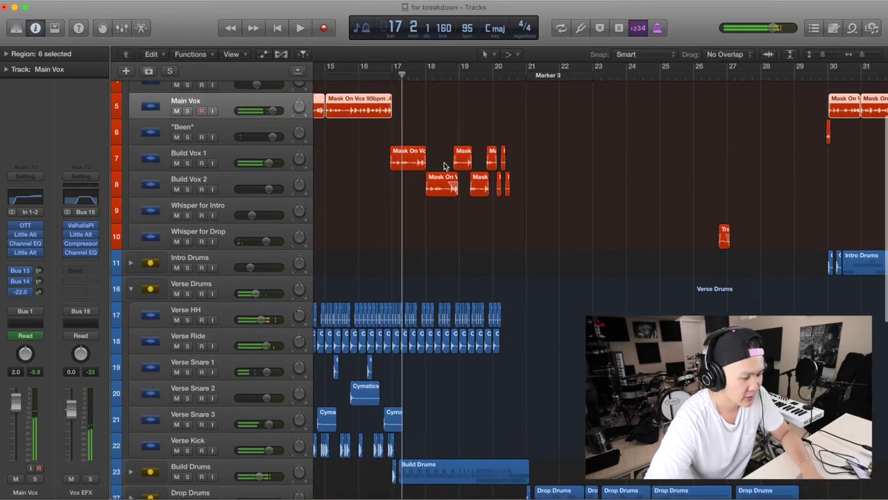
Resume playback at bar 17, solo Build Vox 1 and Build Vox 2 to audition them, then unsolo both and stop
key("space")
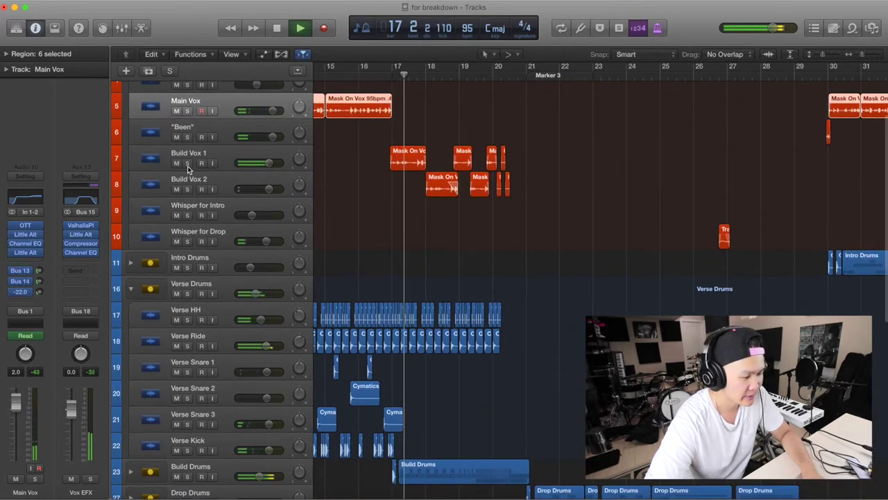
left_click(186, 163)
left_click(187, 190)
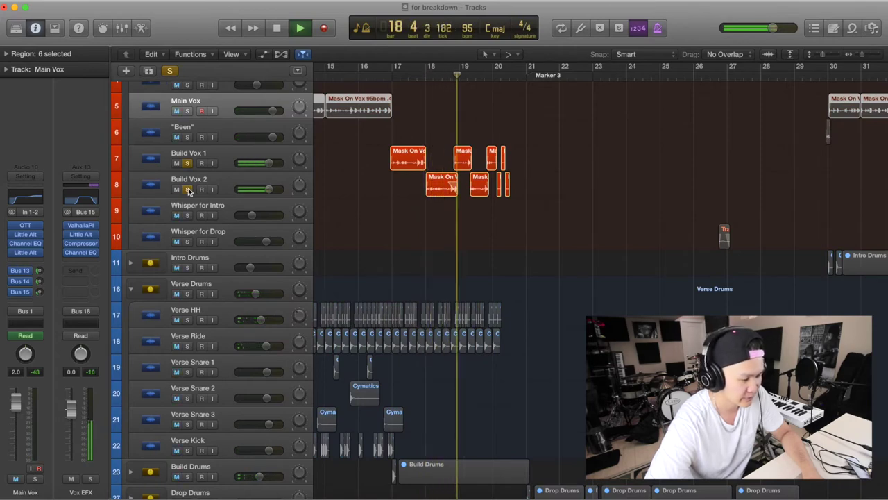
left_click(188, 189, "alt")
key("space")
Select and expand the Build Drums stack, and enlarge its regions between bars 18 and 21
scroll(355, 212, "down", 5)
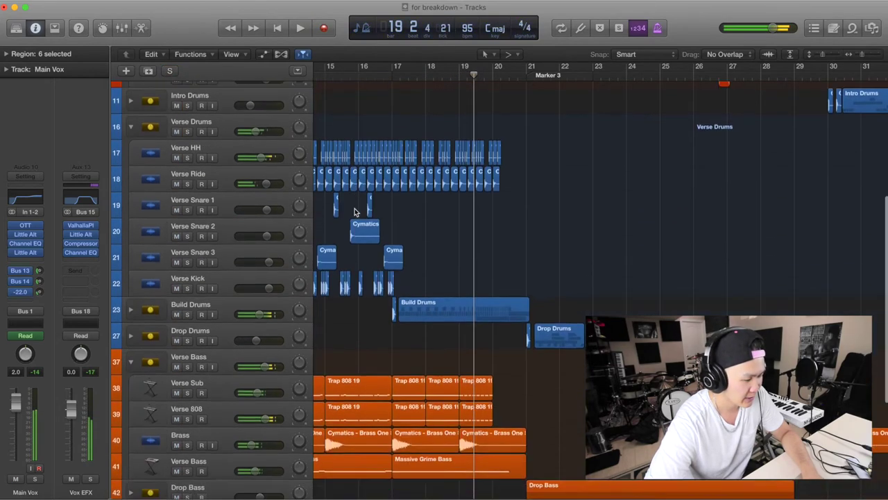
left_click(192, 303)
left_click(128, 302)
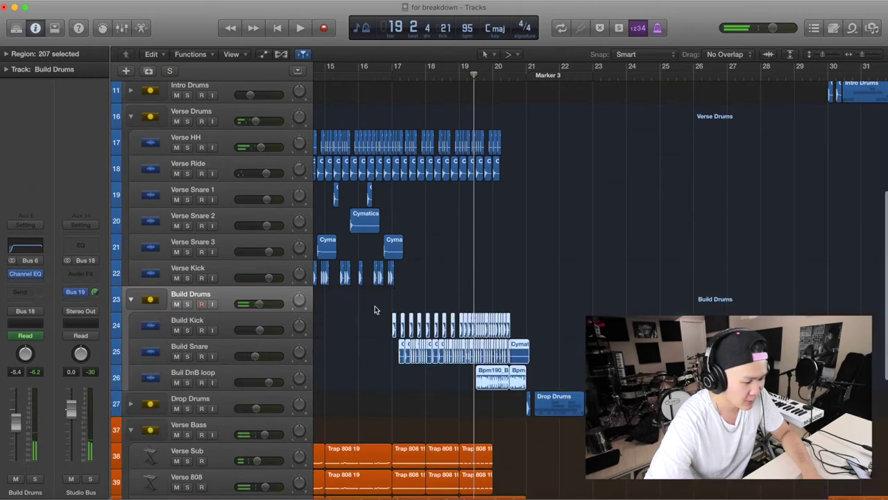
key("z")
scroll(413, 317, "right", 5)
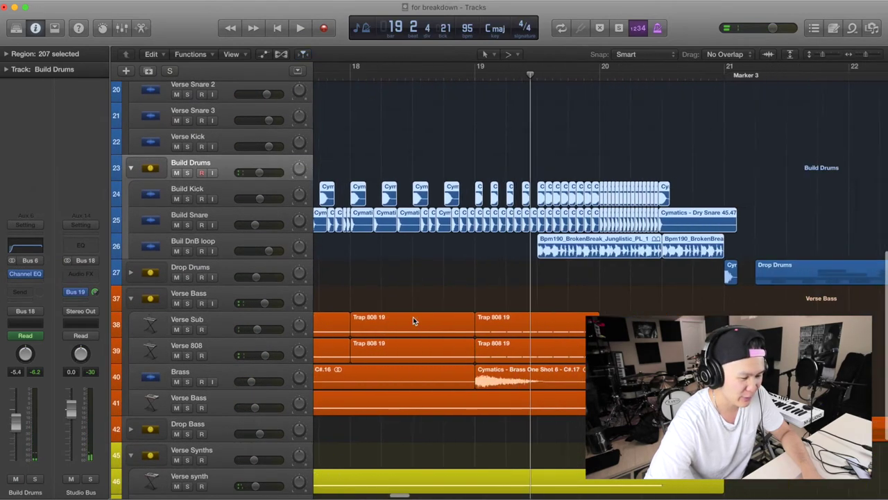
Solo the Buil DnB loop track and play it from bar 19 beat 3 to bar 21
left_click(388, 76)
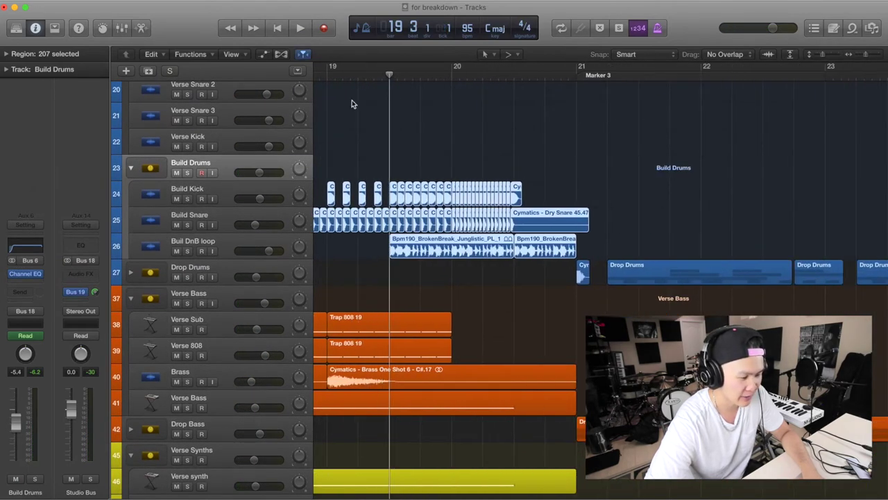
left_click(188, 252)
key("space")
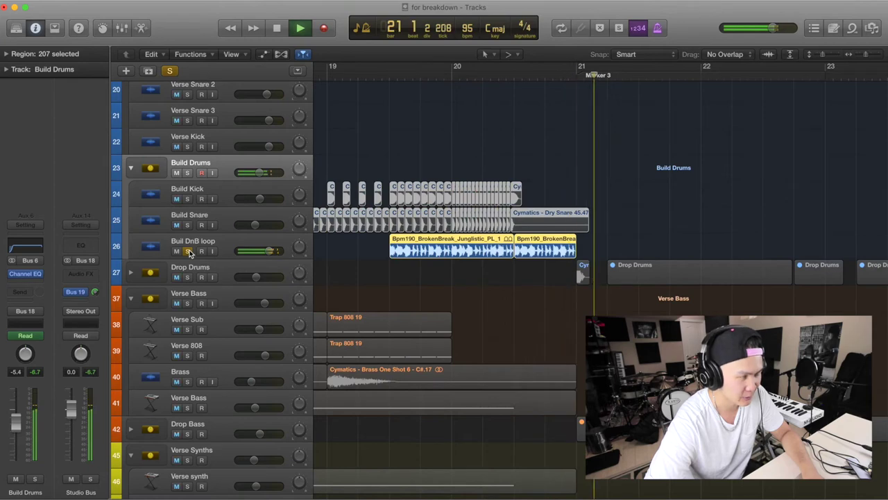
key("space")
Return the playhead to bar 19 beat 3, show track automation to examine the Buil DnB loop's Channel EQ curve, and hide automation
left_click(389, 75)
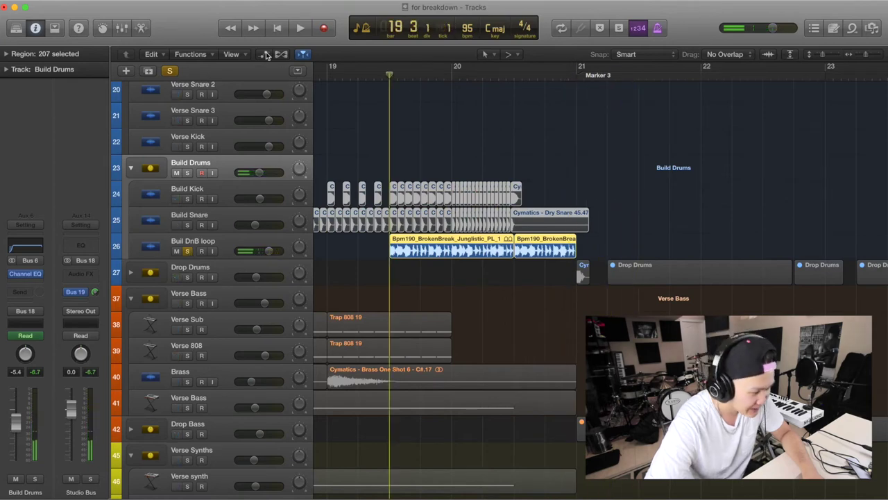
left_click(265, 54)
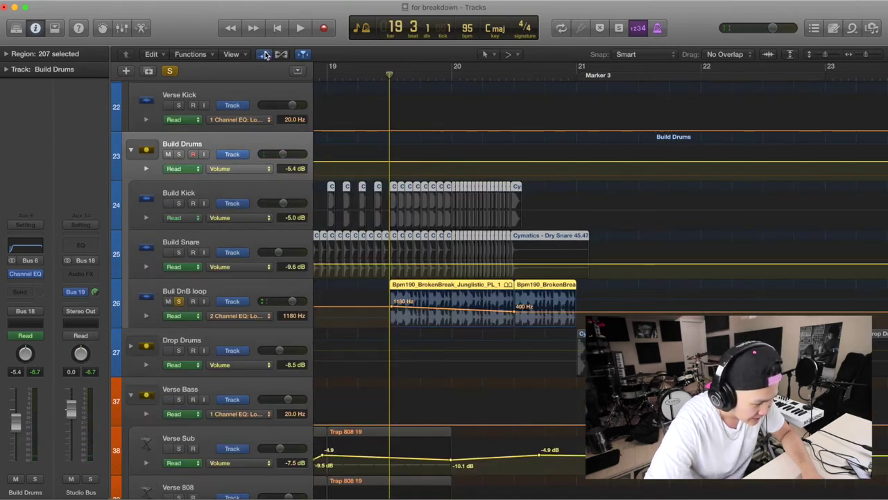
left_click(264, 54)
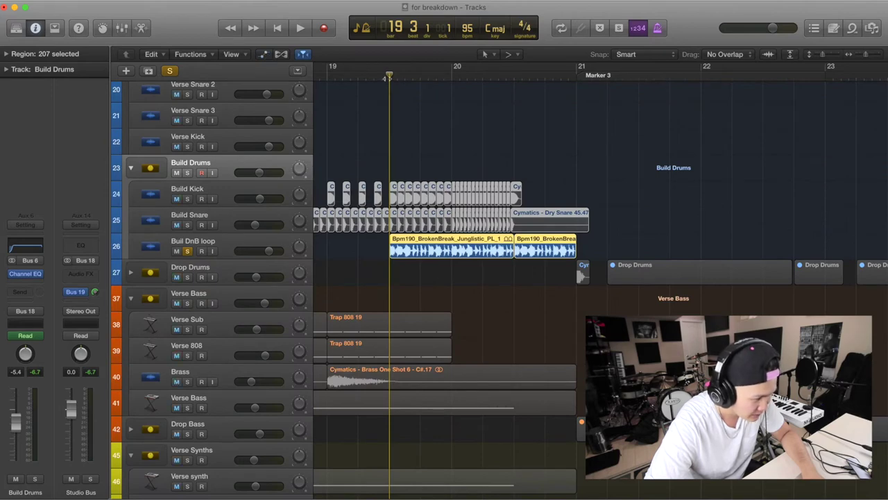
Replay the soloed Buil DnB loop from bar 19 beat 3, unsolo it during playback, and stop at bar 21
key("space")
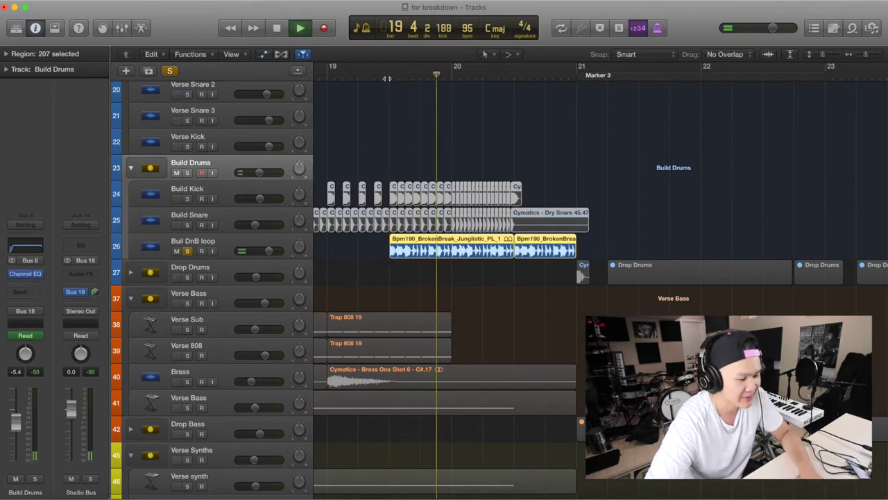
left_click(187, 251)
key("space")
Play the full mix from bar 20 beat 3 through the end of the build into bar 21
scroll(447, 233, "down", 3)
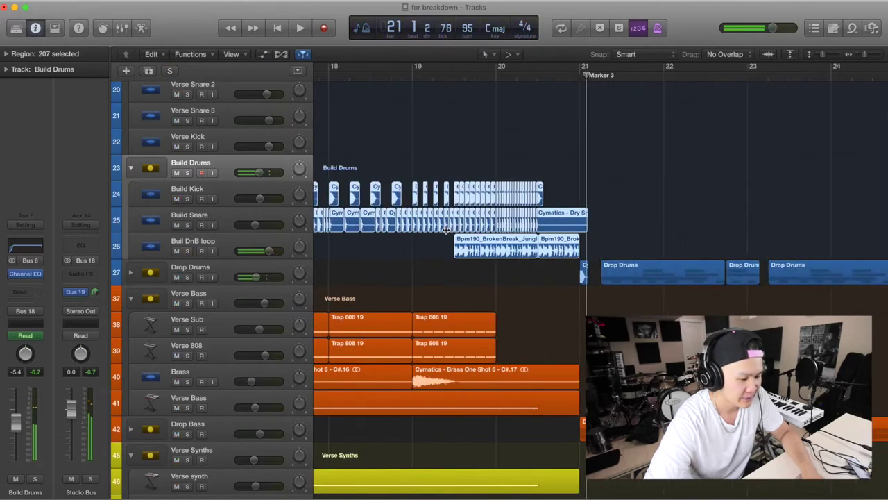
left_click(480, 76)
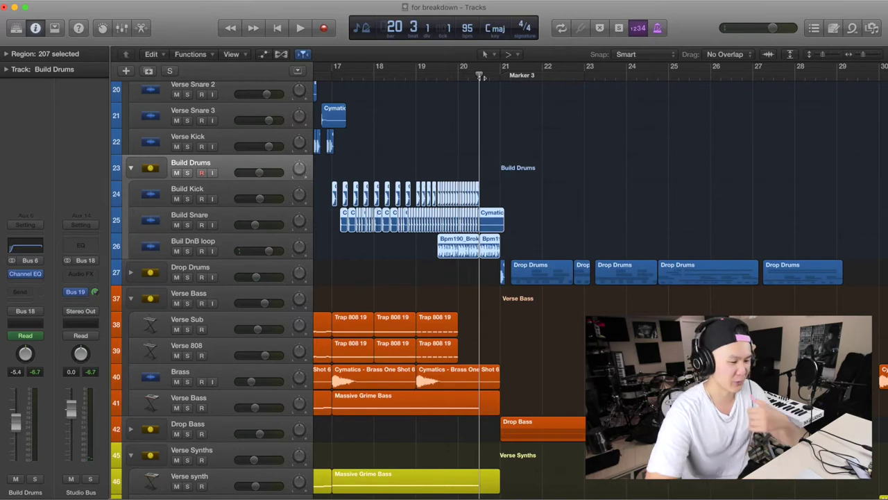
key("space")
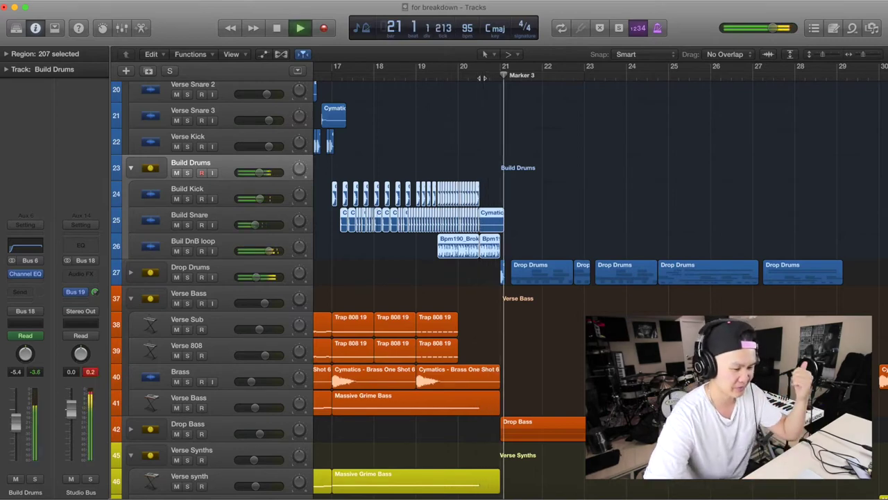
key("space")
Expand the EFX stack and play from bar 17 with Riser 1 and Riser 2 soloed
scroll(481, 254, "left", 3)
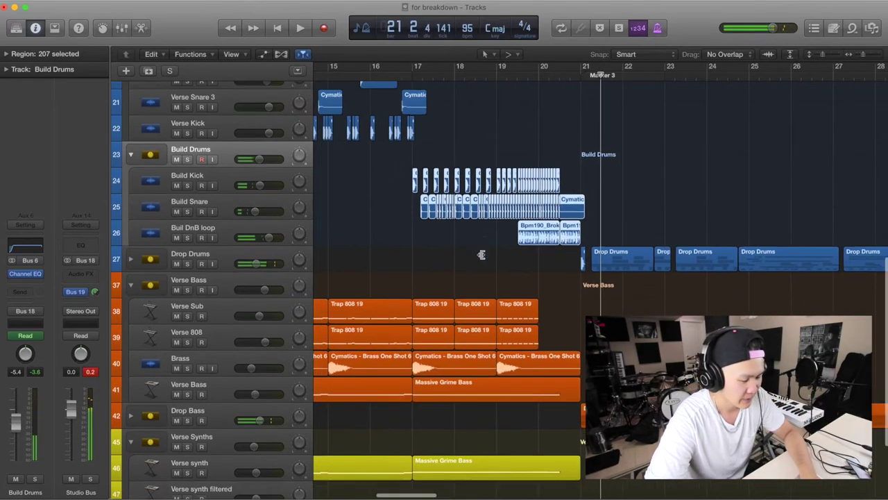
scroll(481, 255, "down", 4)
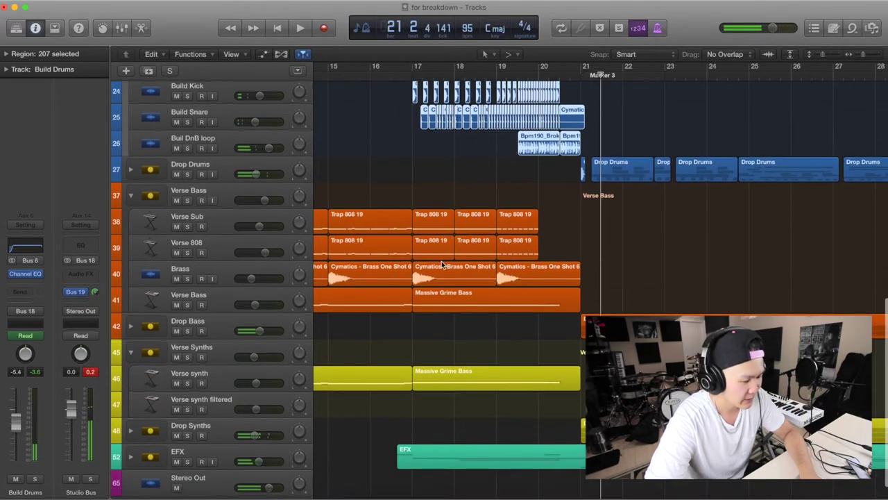
left_click(131, 458)
scroll(471, 328, "down", 8)
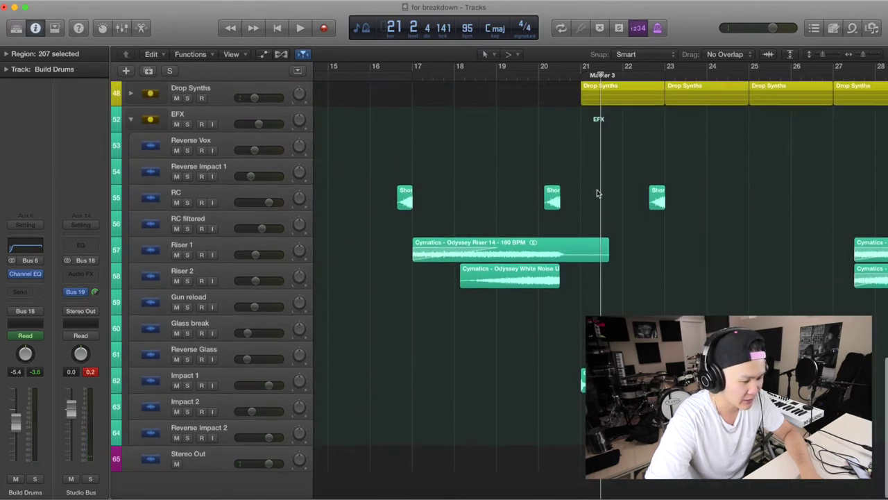
left_click(413, 74)
key("space")
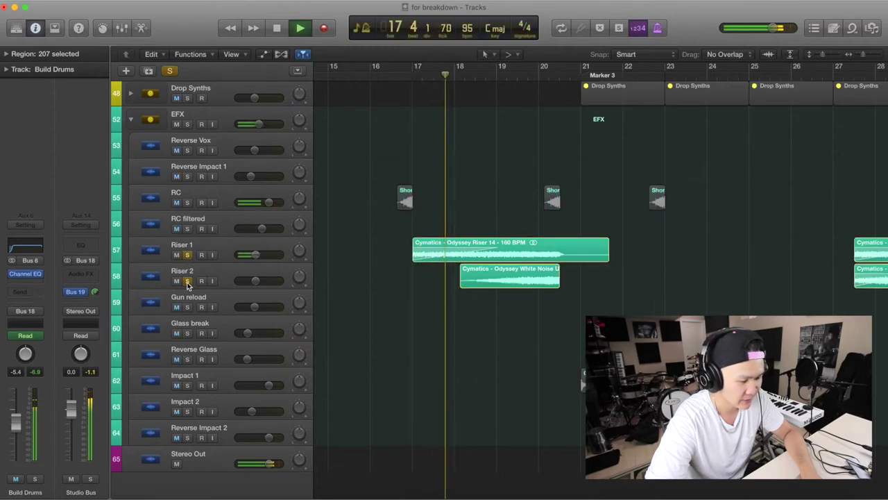
Stop the riser playback, clear the solos, and move the playhead to Marker 3 at bar 21
key("space")
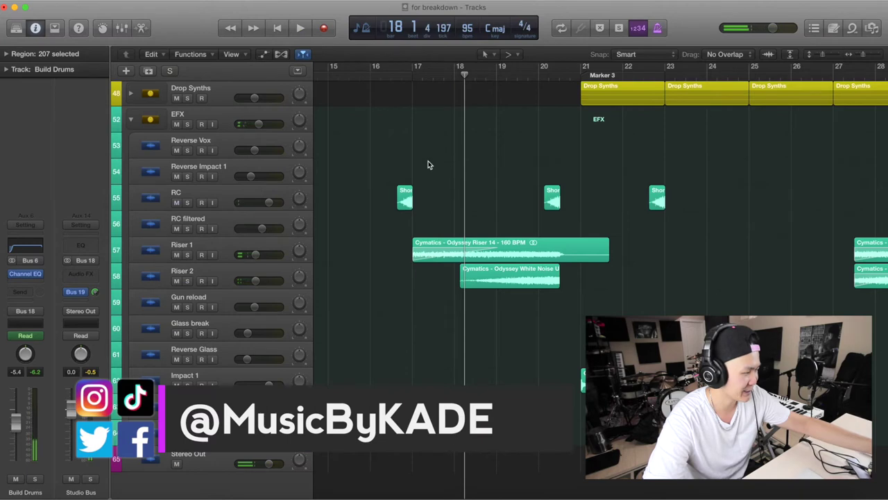
scroll(428, 164, "right", 5)
scroll(427, 164, "up", 10)
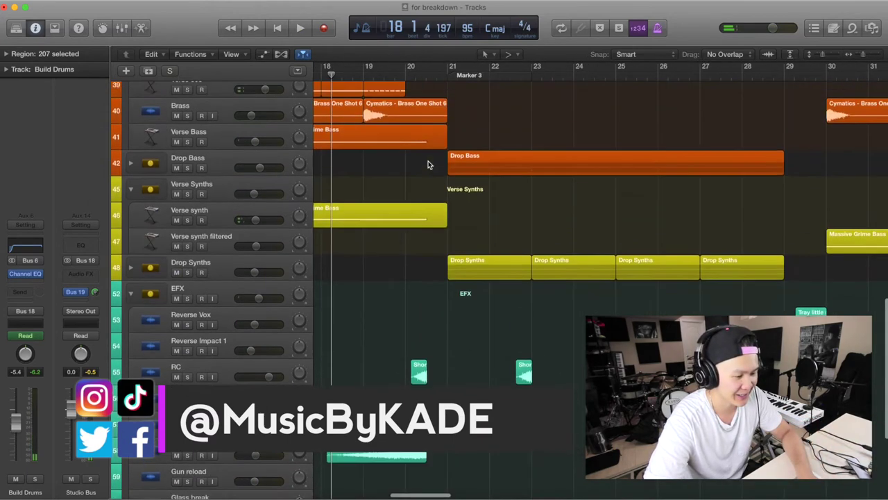
key("alt+period")
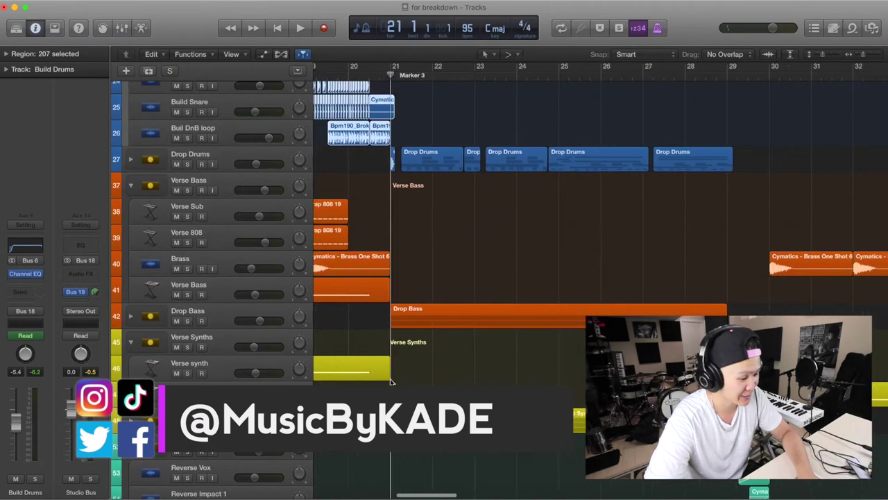
Expand the Drop Drums stack and collapse the Build Drums and Verse Drums stacks
left_click(130, 159)
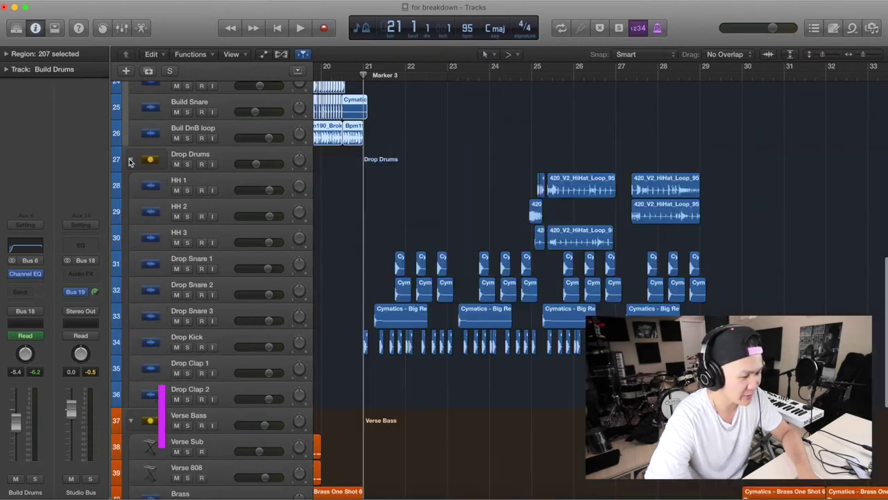
scroll(220, 170, "up", 3)
scroll(220, 170, "up", 4)
scroll(127, 194, "up", 5)
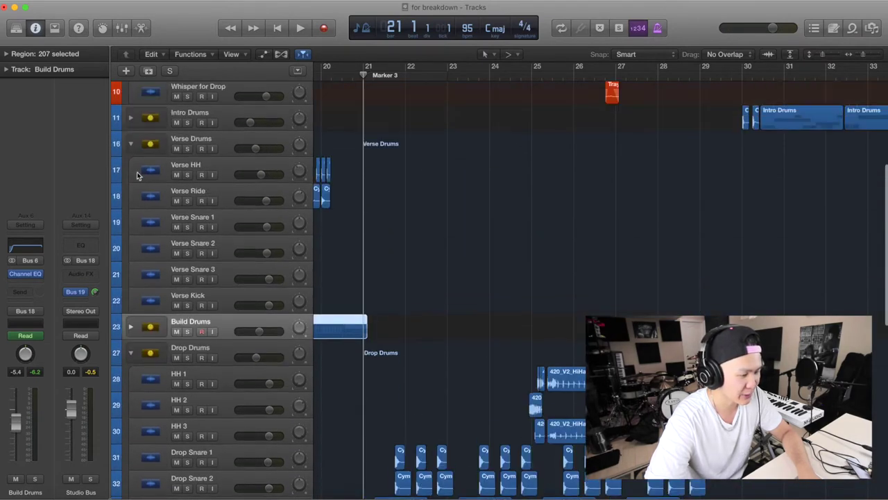
left_click(131, 145)
Play the drop from bar 21 with the Drop Drums stack soloed, unsolo it, and stop in bar 23
scroll(368, 242, "down", 5)
key("space")
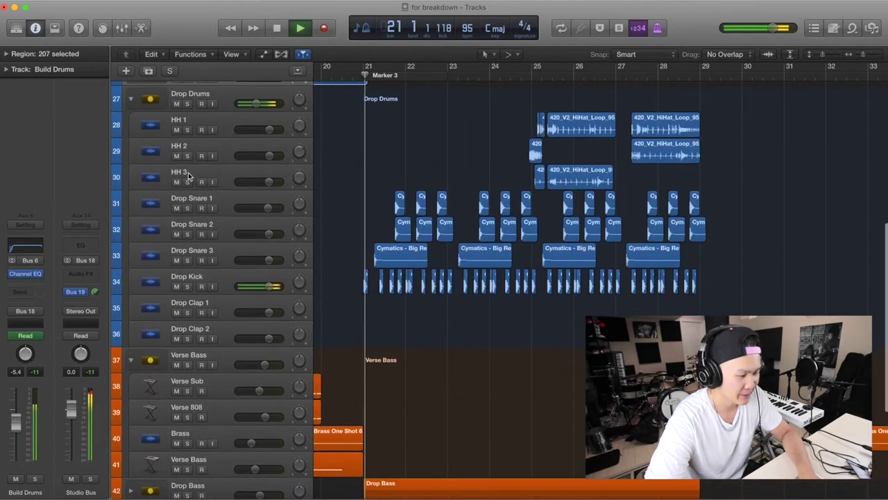
left_click(187, 103)
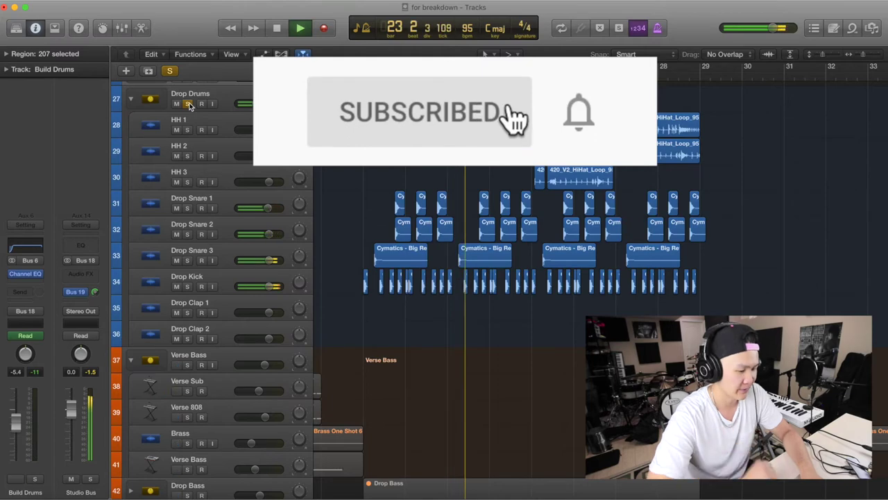
left_click(189, 104)
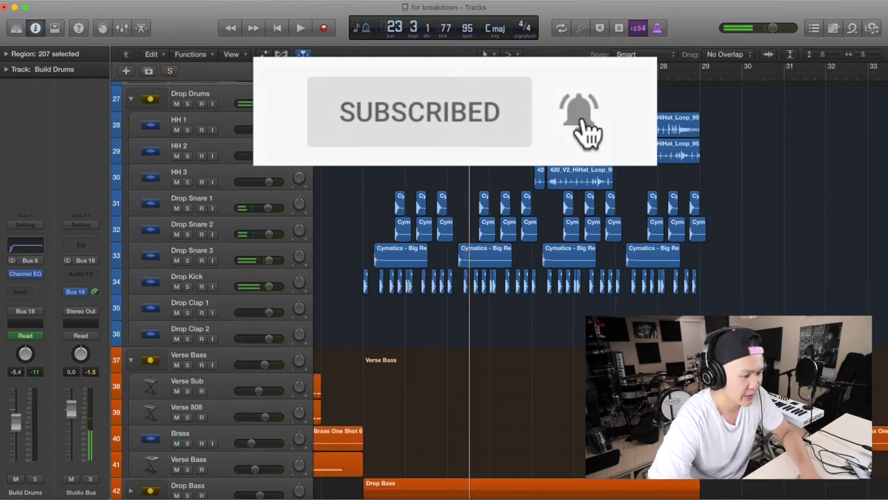
key("space")
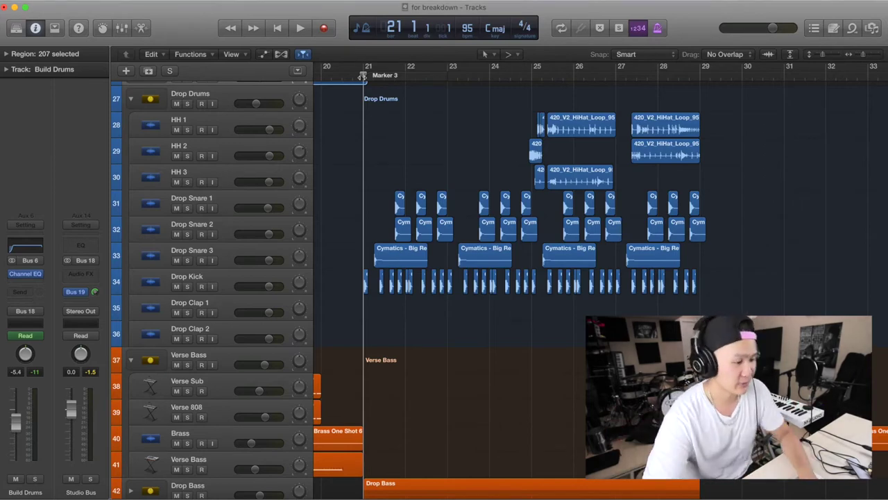
Play the full mix through bar 21, bringing the drop's bass and synth tracks into view
key("space")
scroll(367, 163, "down", 5)
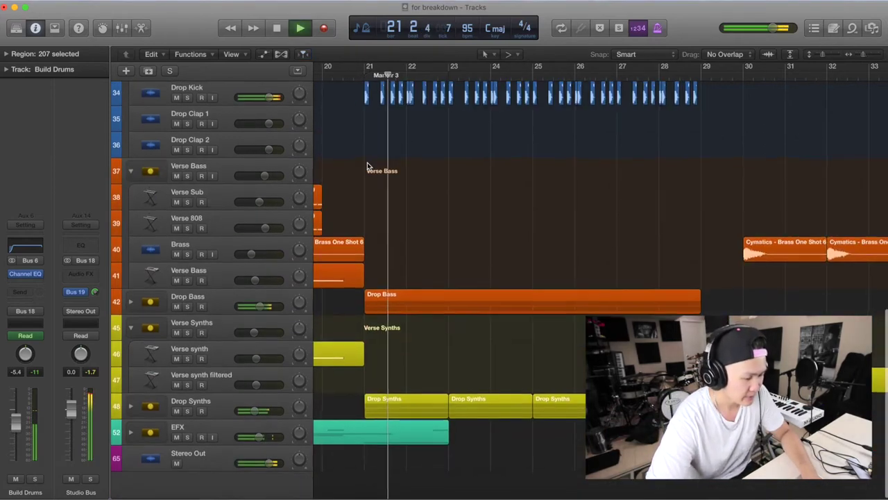
key("space")
Expand the Drop Bass stack and select Drop 808, followed by Drop Sub, to examine their channel strips
left_click(131, 302)
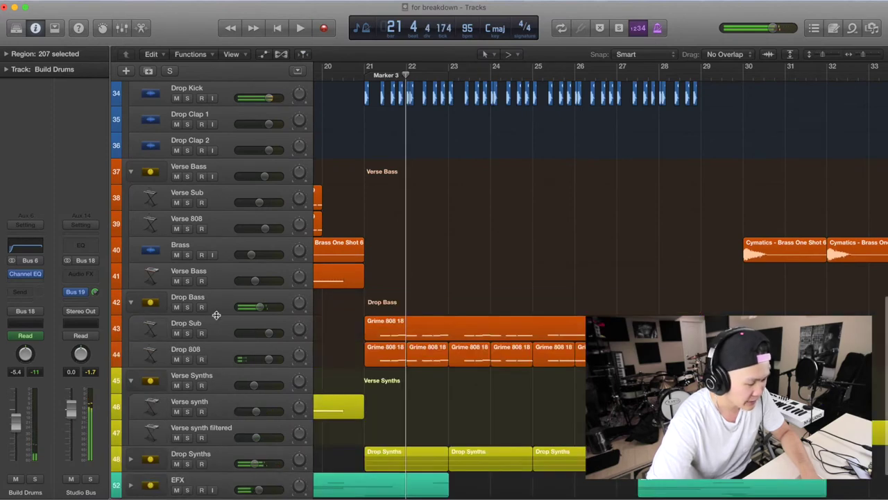
left_click(219, 354)
scroll(352, 294, "down", 2)
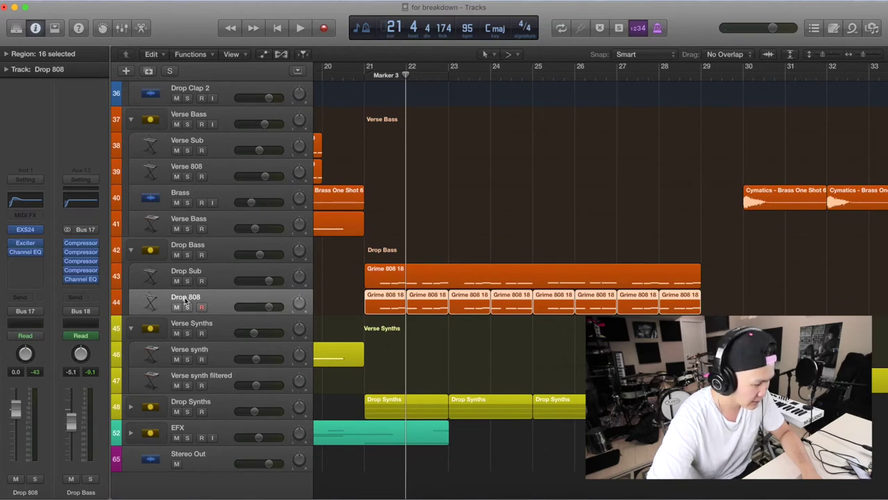
left_click(223, 279)
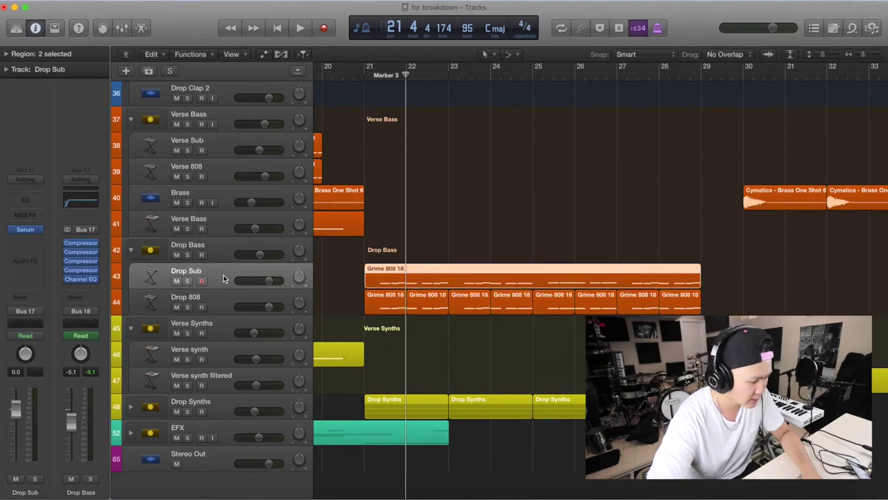
Play from bar 21 with Drop Bass soloed, mute Drop Sub briefly to compare, restore it, unsolo the stack and stop
left_click(366, 72)
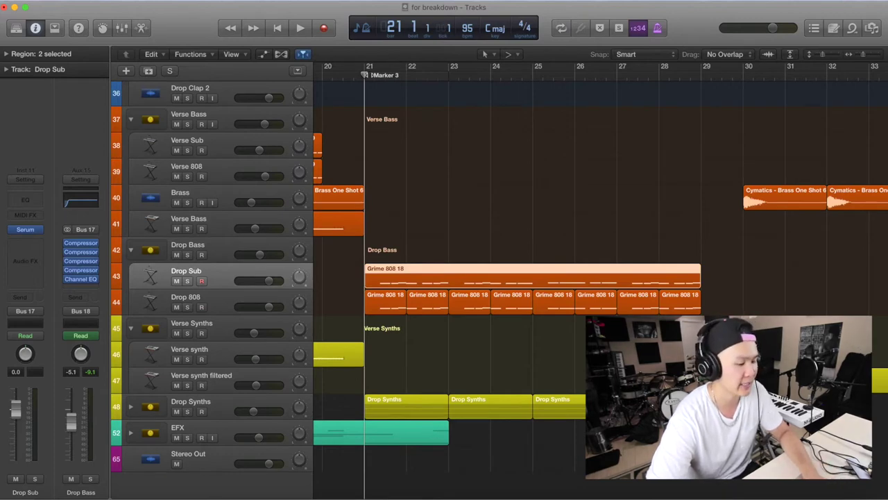
left_click(182, 258)
key("space")
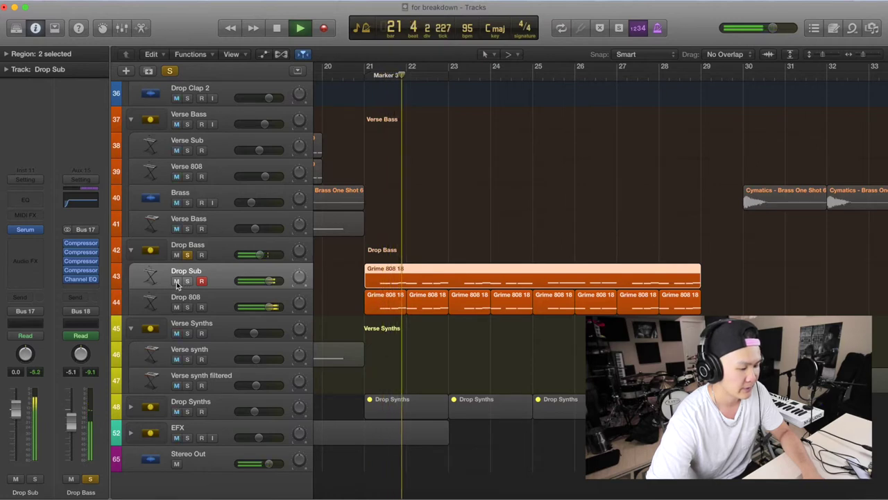
left_click(177, 281)
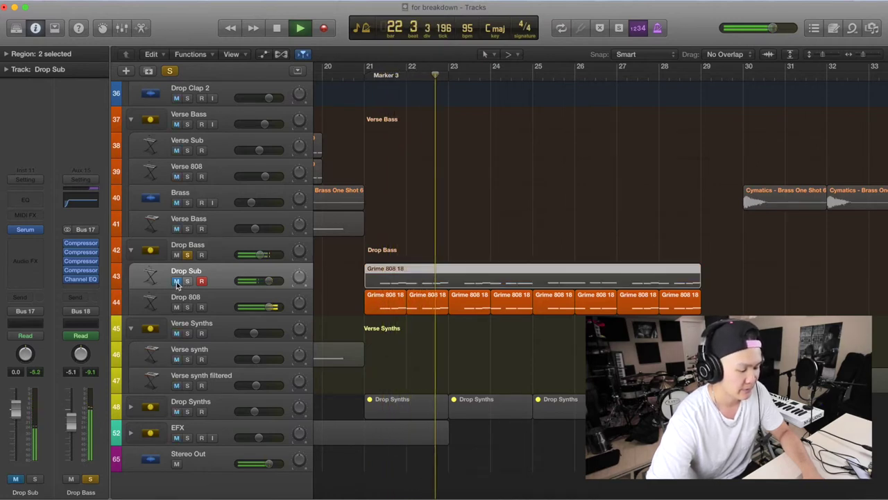
left_click(177, 281)
left_click(188, 255)
key("space")
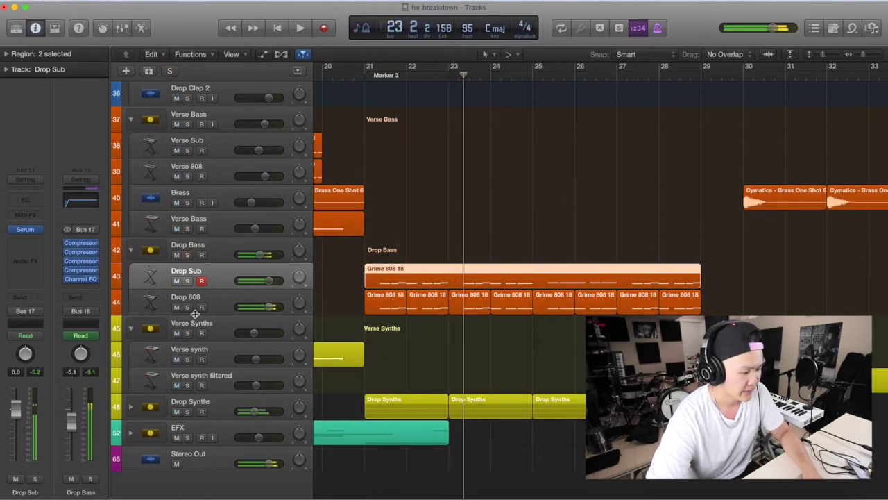
Collapse the Verse Synths stack and expand the Drop Synths stack to show its three synth tracks
scroll(263, 281, "down", 1)
scroll(262, 281, "up", 1)
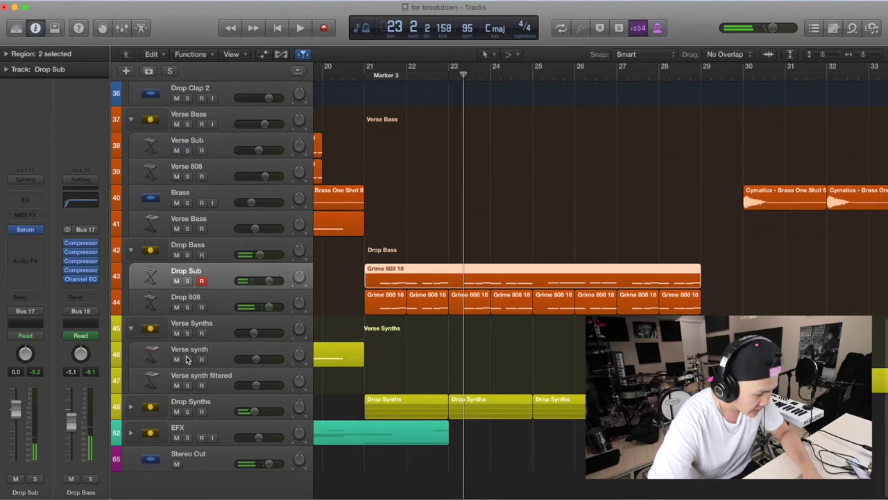
left_click(134, 329)
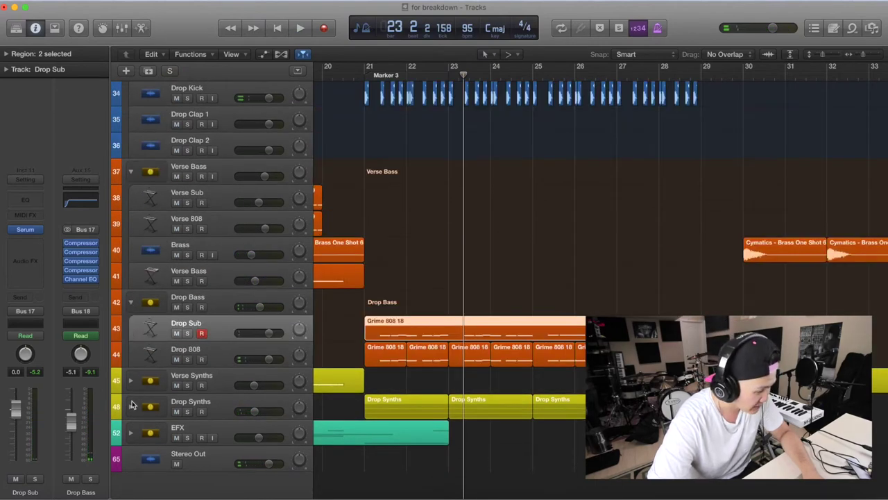
left_click(132, 405)
scroll(348, 373, "down", 3)
scroll(348, 369, "up", 1)
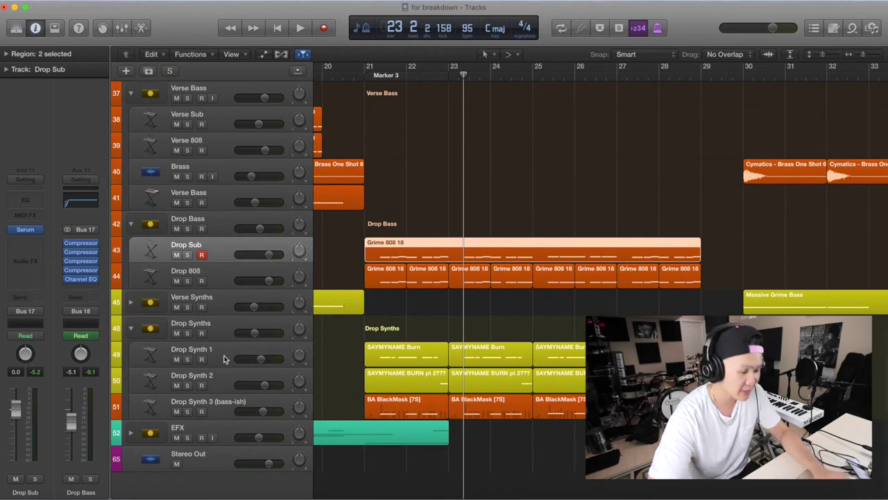
Select Drop Synth 1, return the playhead to bar 21, and open its Serum instrument to examine the SAYMYNAME Burn patch, closing it when done
left_click(223, 358)
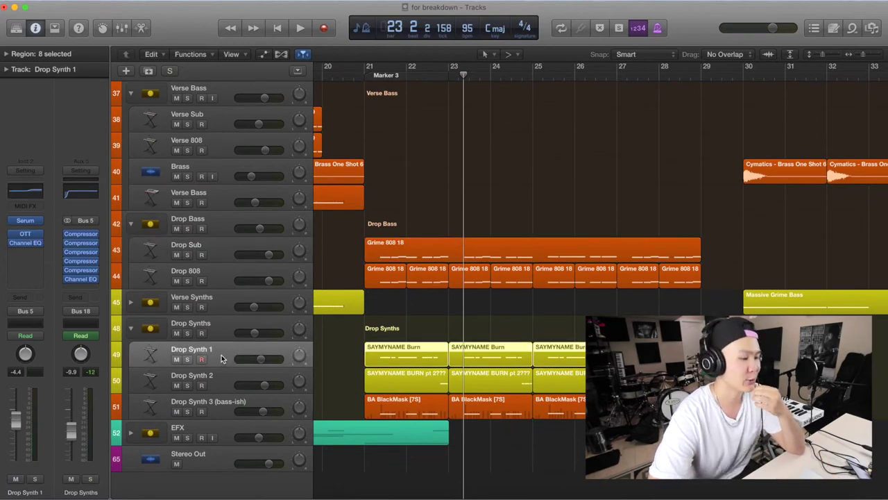
left_click(23, 223)
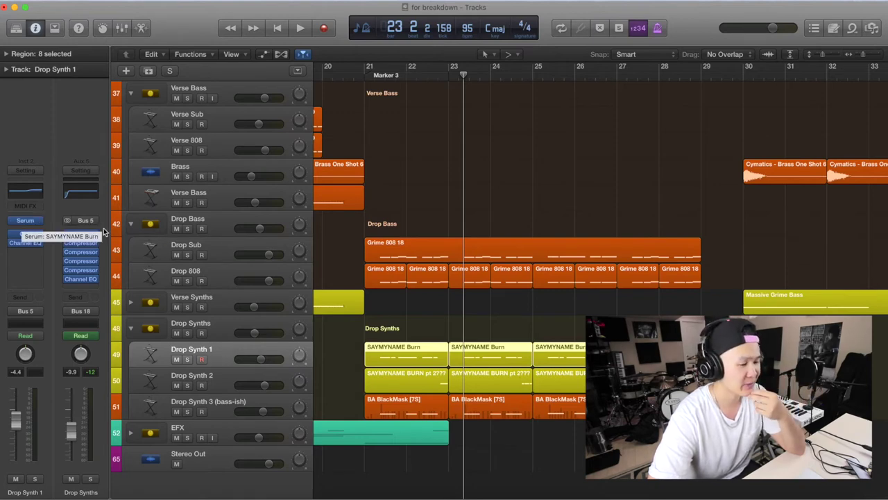
left_click(42, 235)
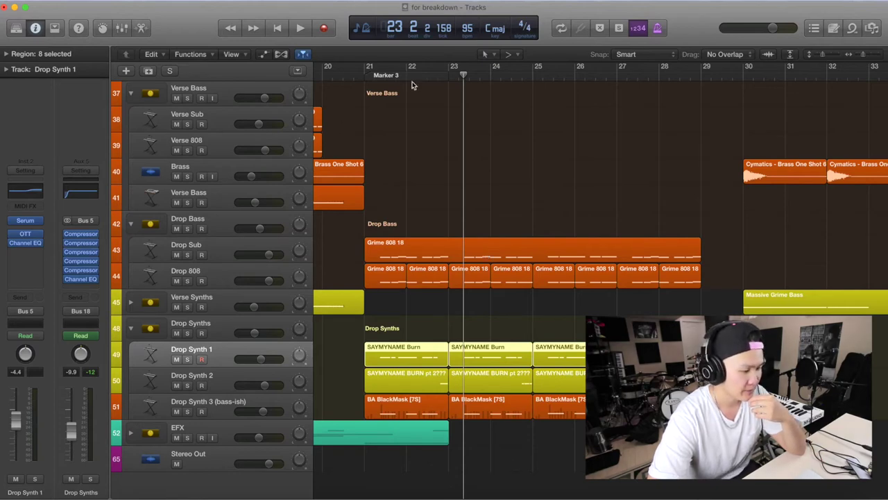
left_click(367, 74)
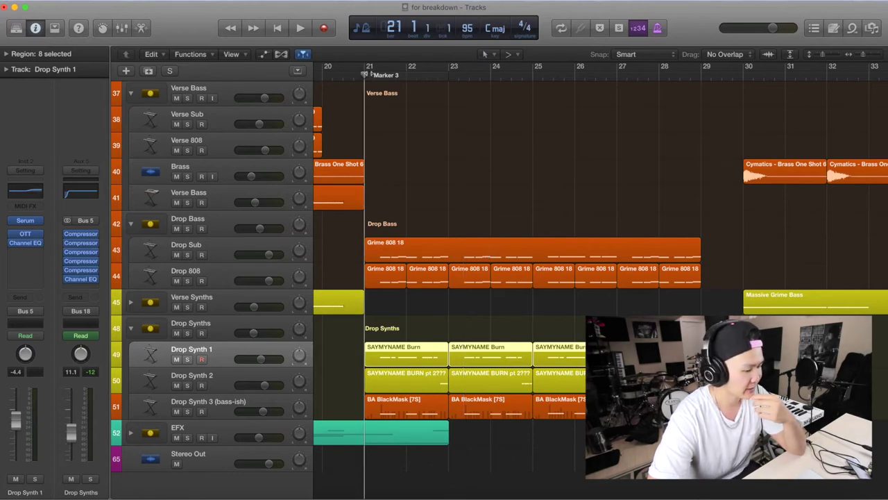
left_click(27, 222)
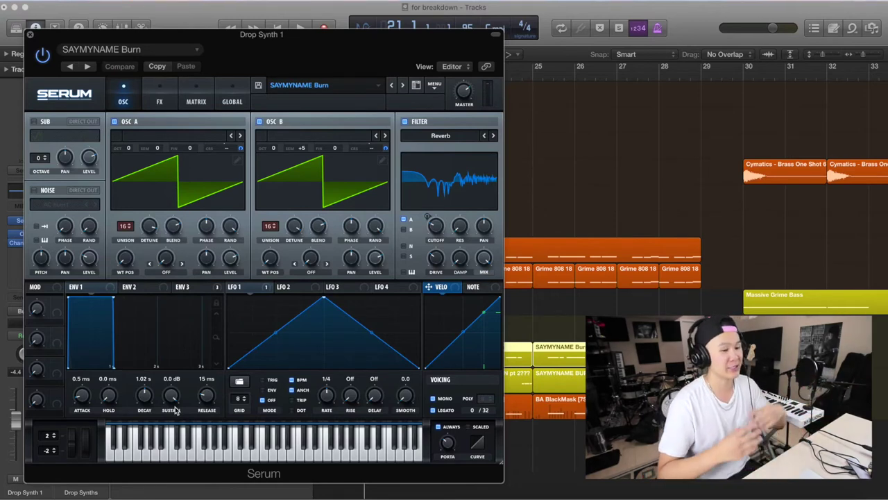
left_click(30, 34)
Play from bar 21 with the Drop Synths stack soloed and stop at the end of bar 22
key("space")
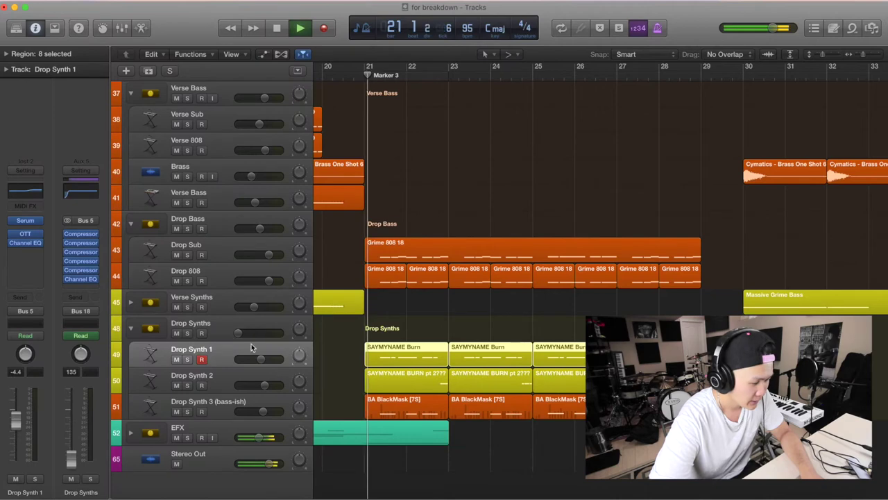
left_click(187, 333)
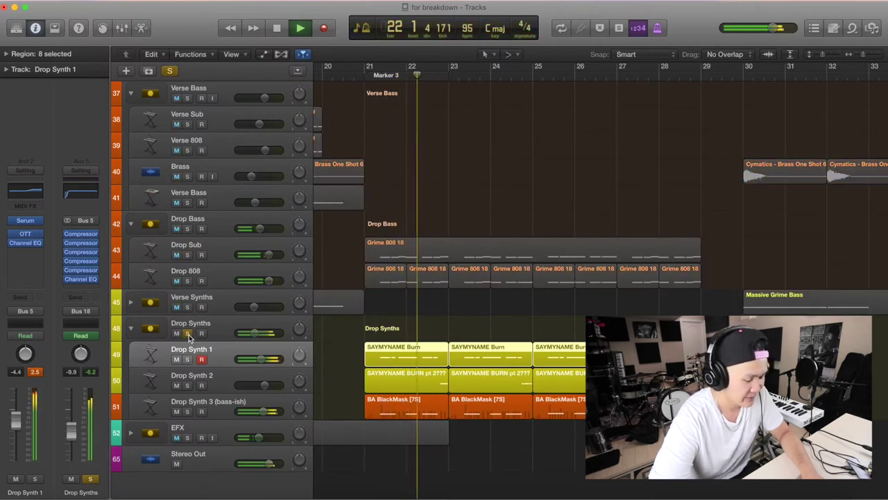
key("space")
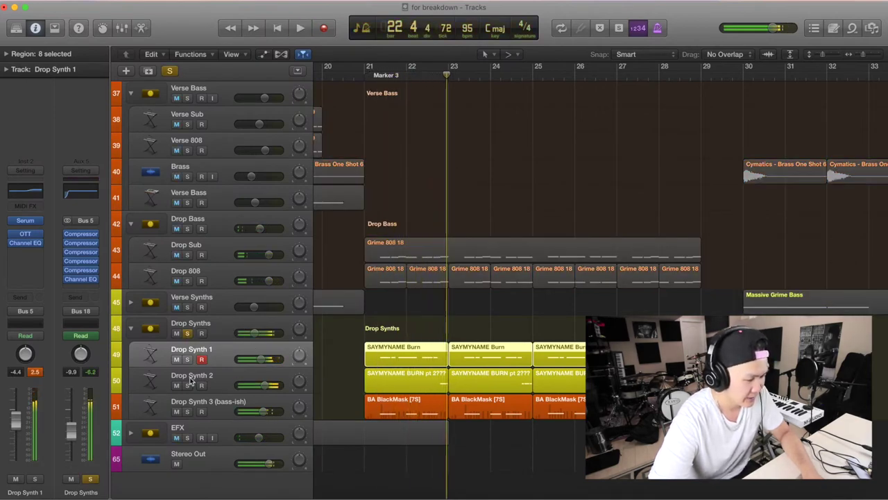
Select Drop Synth 2, open its Serum instrument to examine the SAYMYNAME BURN pt 2??? patch, and close it
left_click(188, 383)
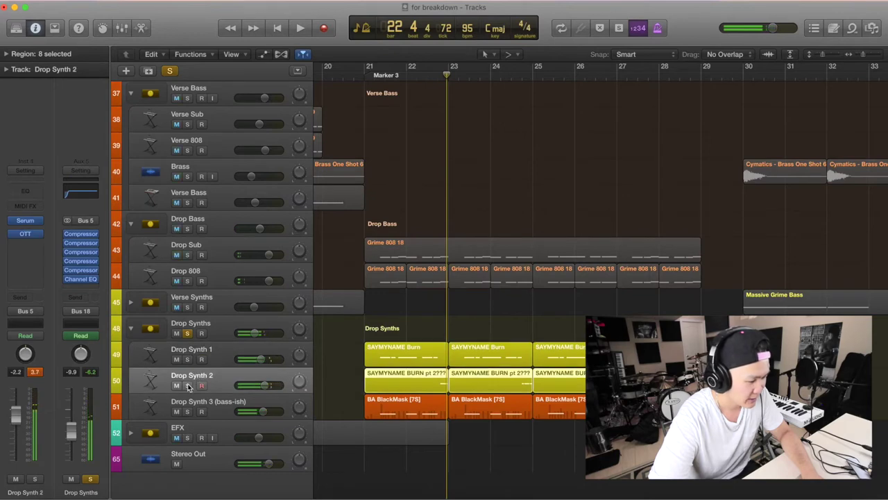
left_click(28, 224)
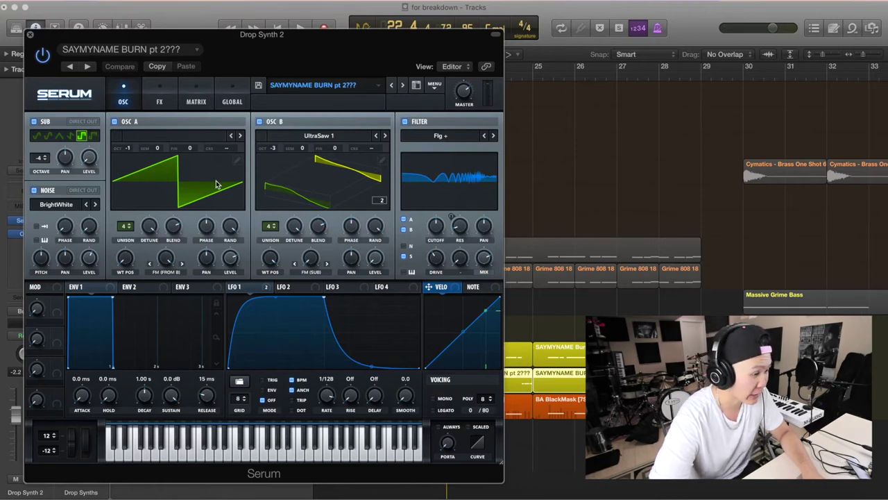
left_click(30, 34)
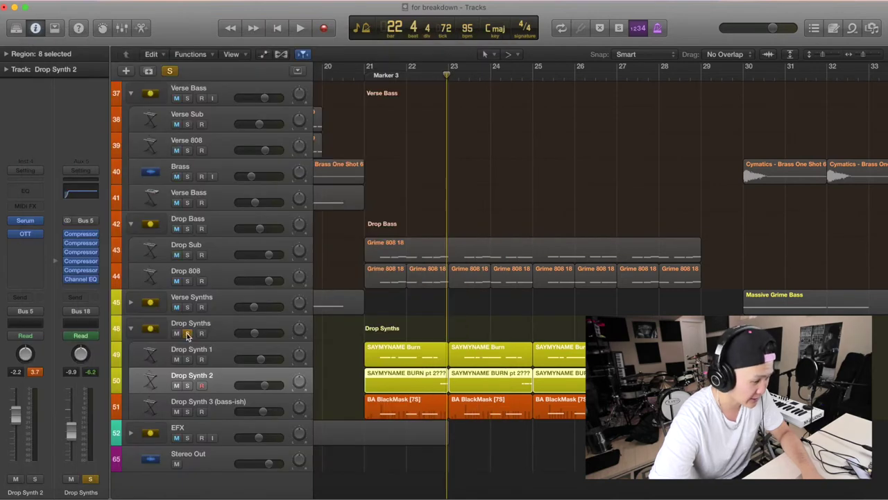
Unsolo Drop Synths, open Drop Synth 3's Serum instrument, and reselect BA BlackMask [7S] from the Bass (Hard) presets
left_click(194, 409)
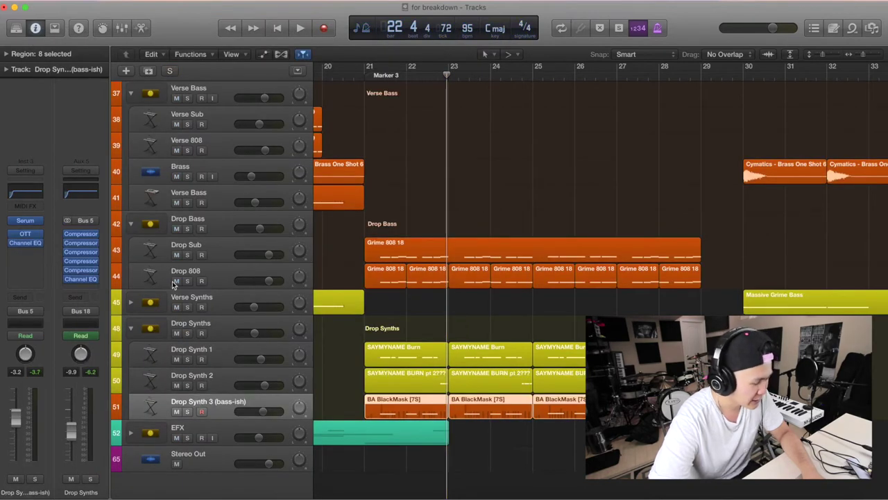
left_click(25, 221)
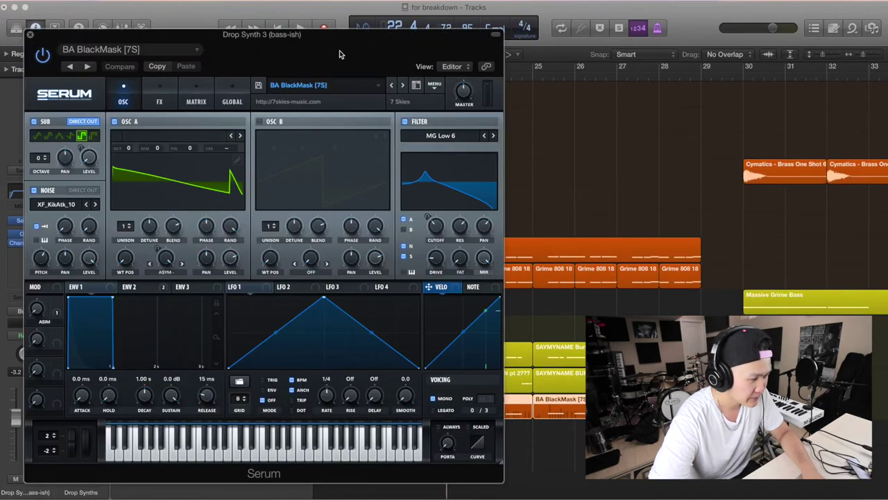
left_click(309, 84)
mouse_move(309, 97)
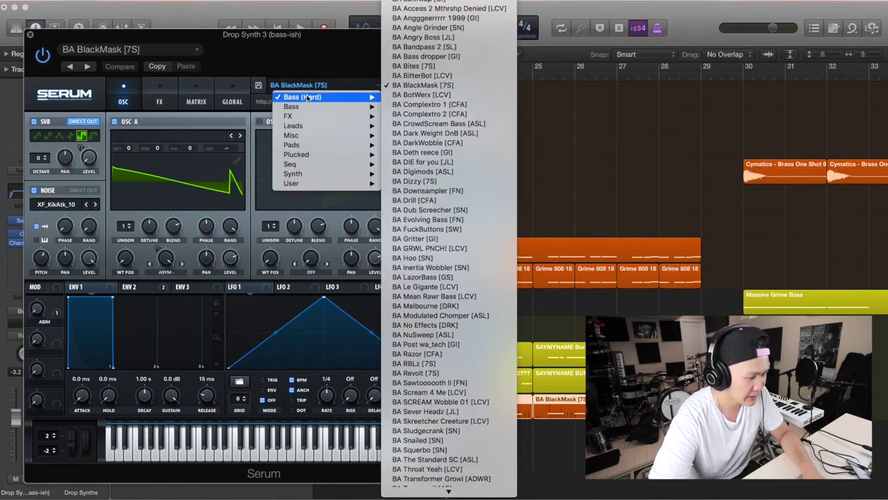
left_click(425, 86)
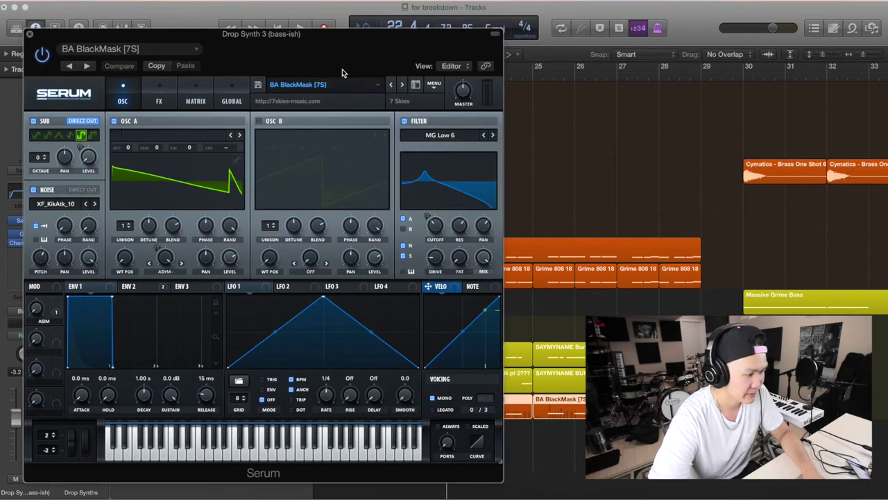
Close the Serum window, play Drop Synth 3 soloed, and turn the solo off mid-playback to hear it in the full drop
left_click(30, 34)
left_click(187, 411)
key("space")
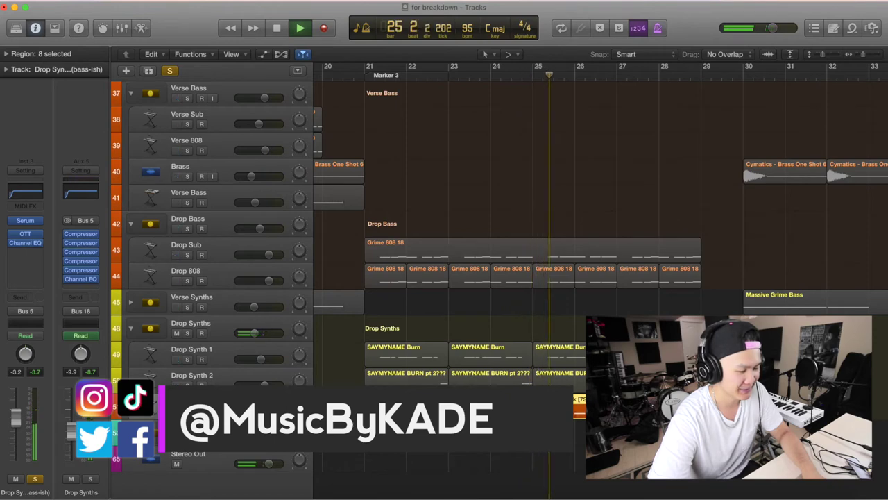
key("ctrl+s")
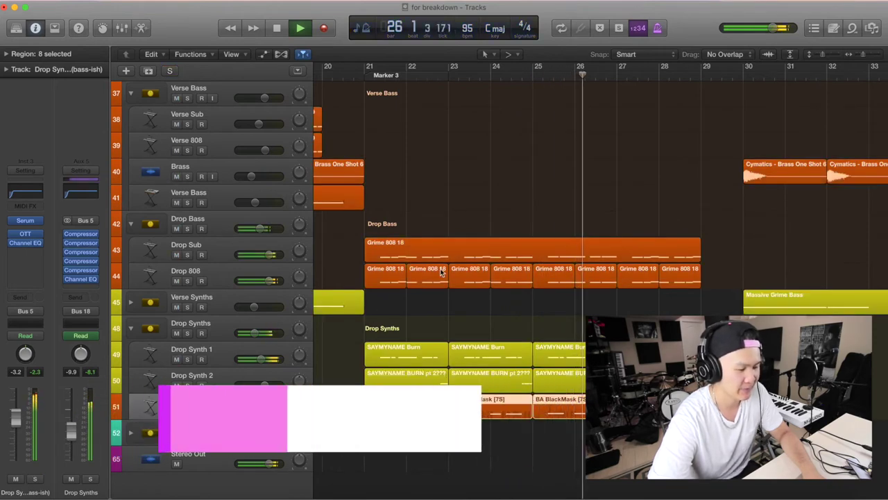
Collapse the Vox stack, expand the Drop Vox stack, and play the drop, soloing and selecting Low Drop Vox
scroll(440, 272, "up", 15)
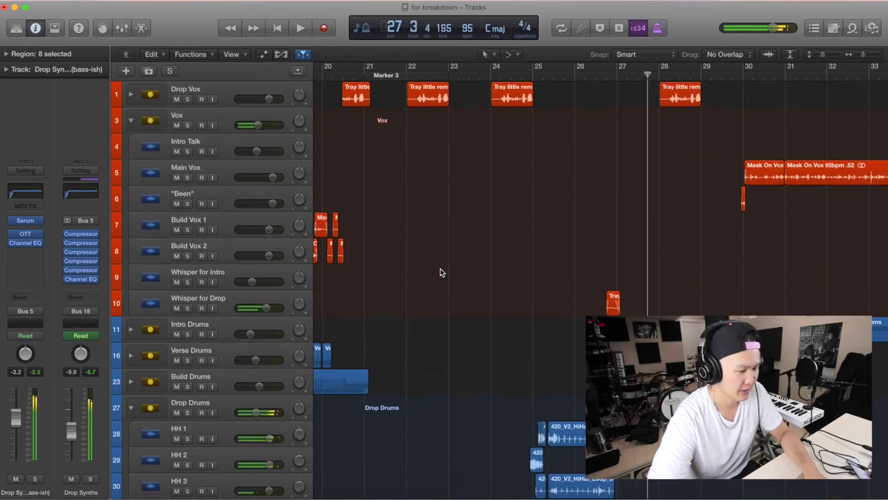
scroll(390, 187, "left", 1)
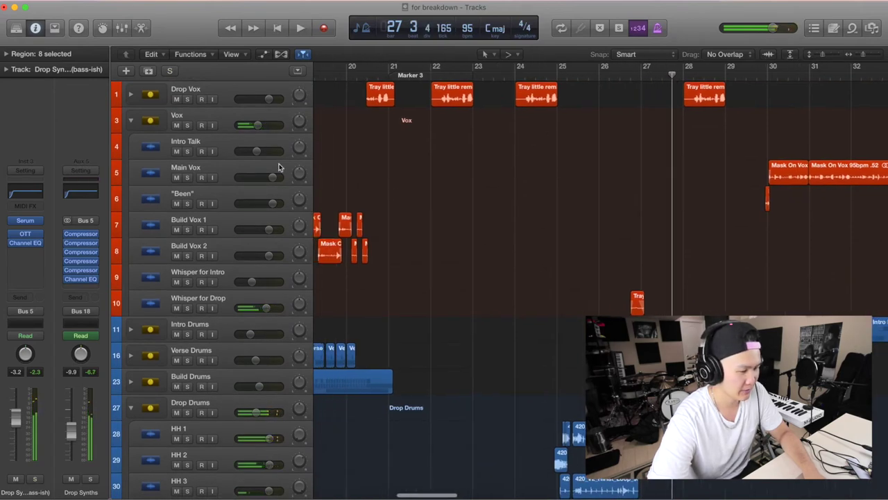
left_click(129, 122)
left_click(131, 94)
key("space")
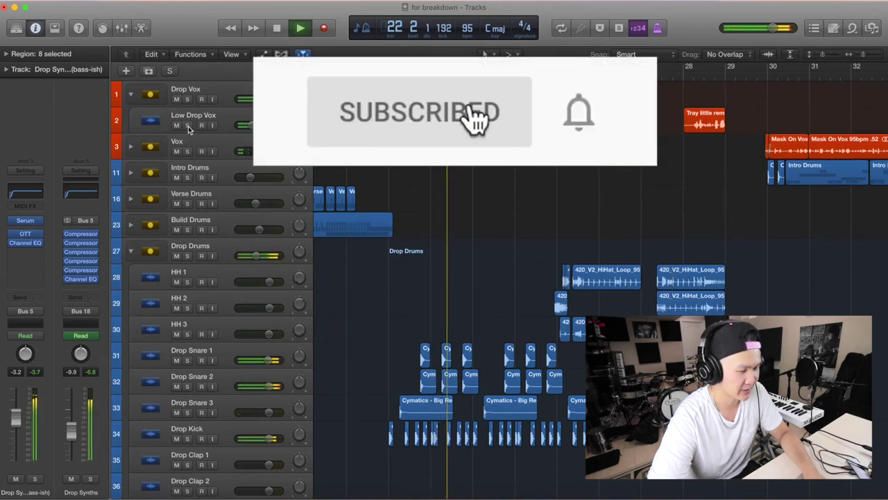
left_click(186, 126)
left_click(221, 122)
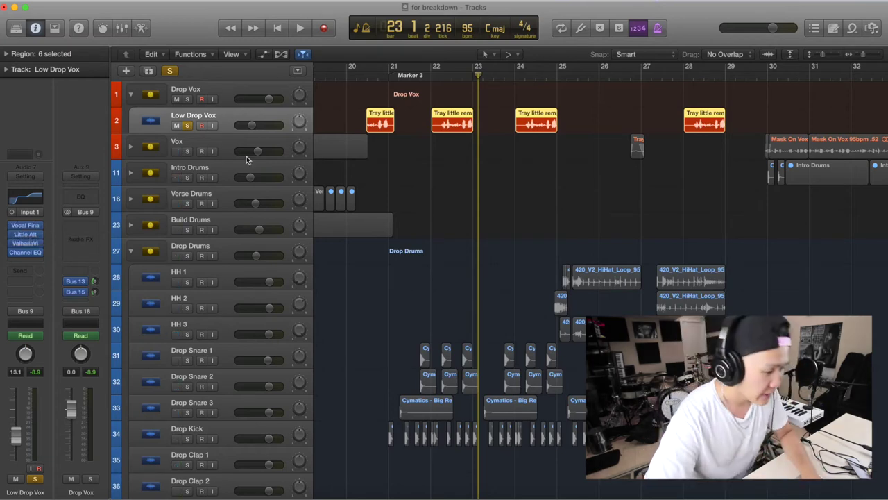
Return the playhead to bar 22 and examine the Vocal Finalizer settings on Low Drop Vox, closing the plug-in when done
left_click(431, 69)
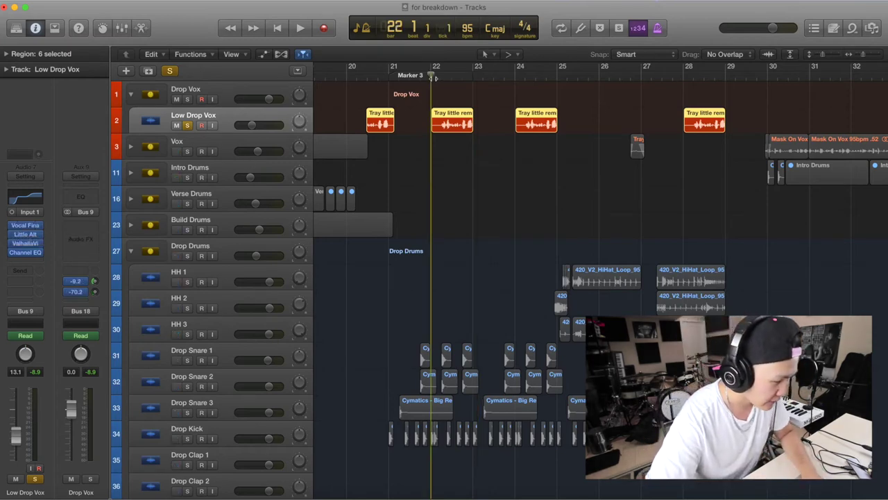
left_click(24, 226)
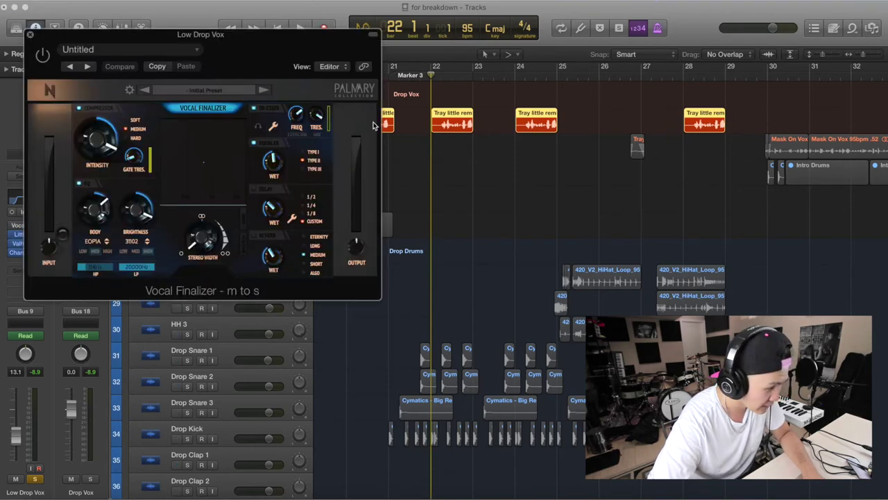
left_click(30, 35)
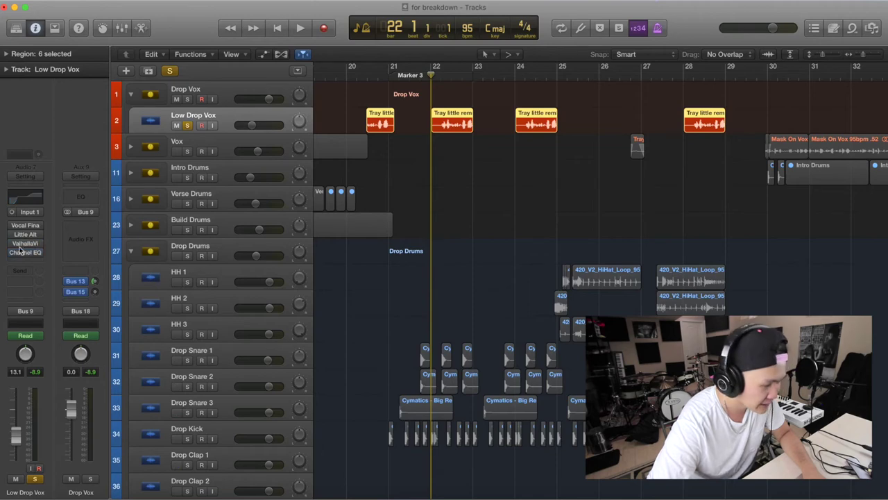
Play Low Drop Vox from bar 22 with its four insert effects bypassed, stop to re-enable them, and resume playback
key("space")
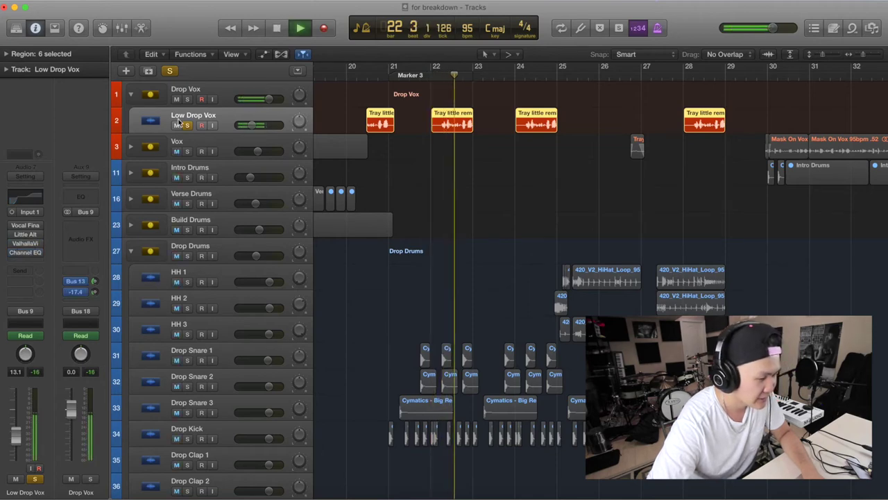
key("space")
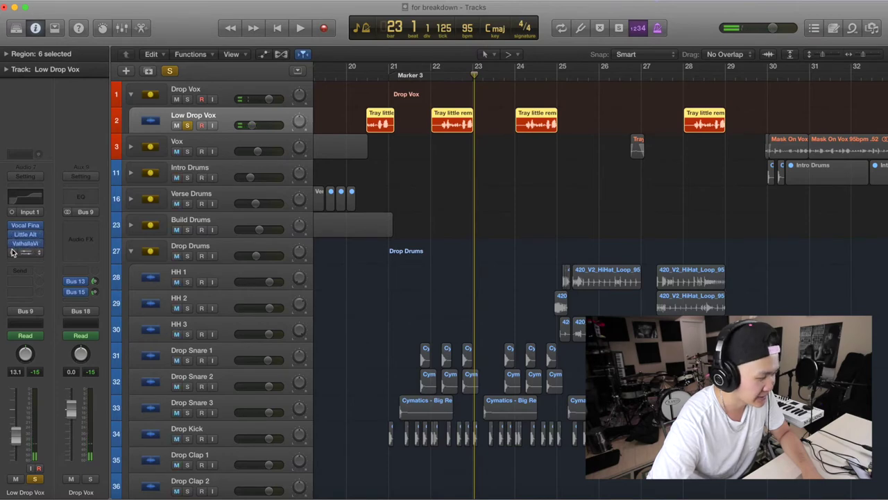
key("space")
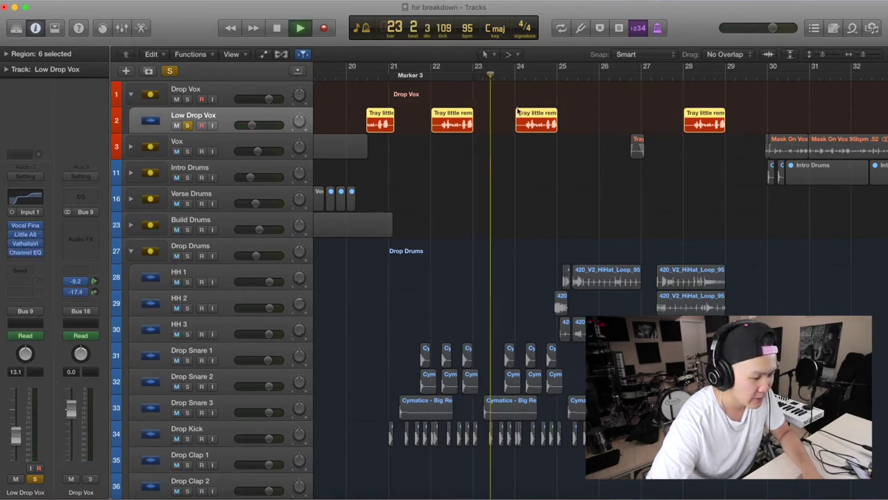
Unsolo Low Drop Vox, expand the Vox stack, and play Whisper for Drop soloed from the middle of bar 26
left_click(187, 125)
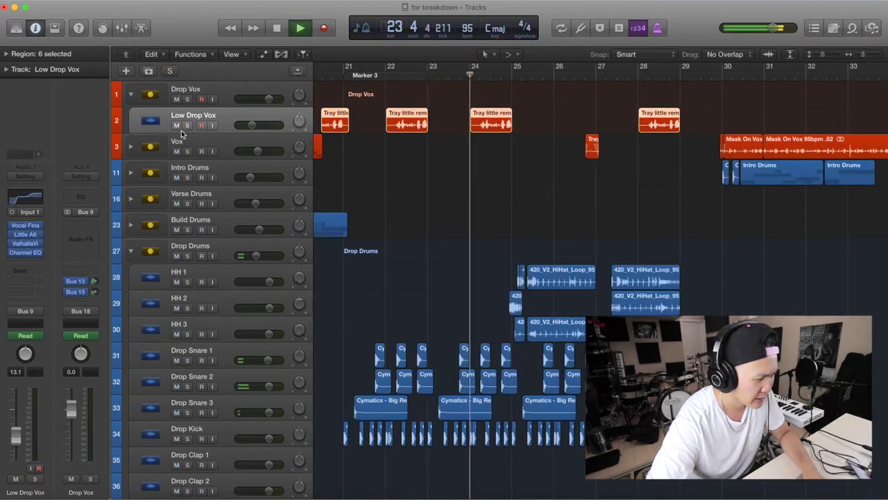
left_click(130, 146)
left_click(187, 334)
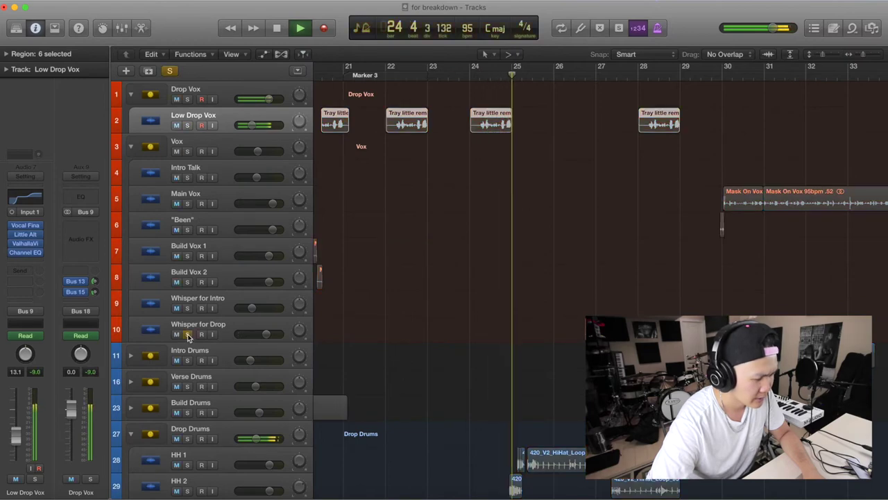
left_click(577, 81)
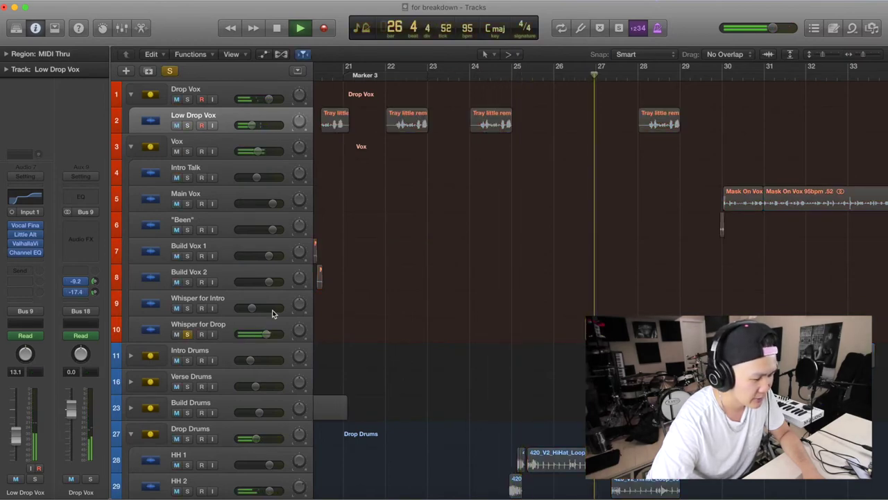
key("space")
Select Whisper for Drop and play it from late in bar 26 with its four insert effects bypassed, stopping at bar 27
left_click(231, 328)
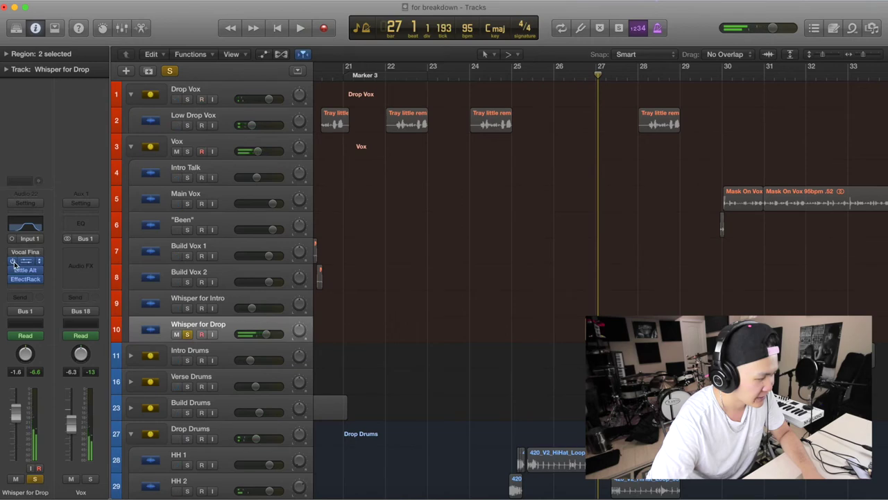
key("space")
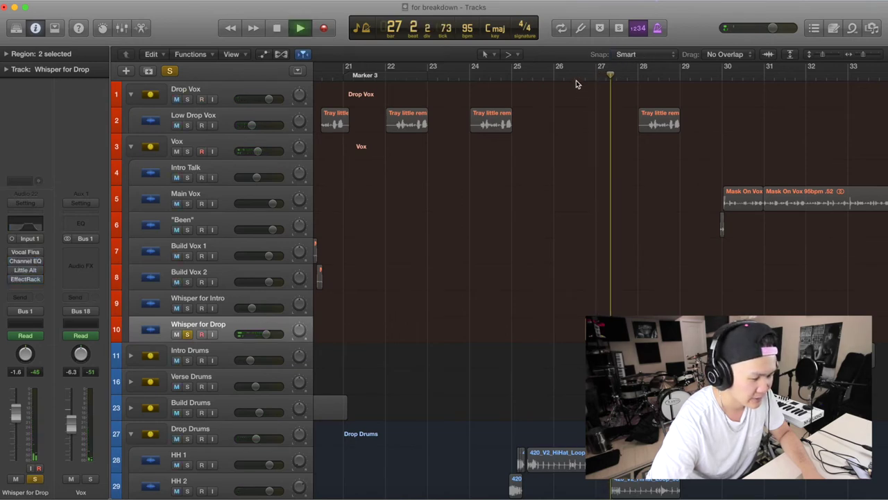
left_click(585, 76)
key("space")
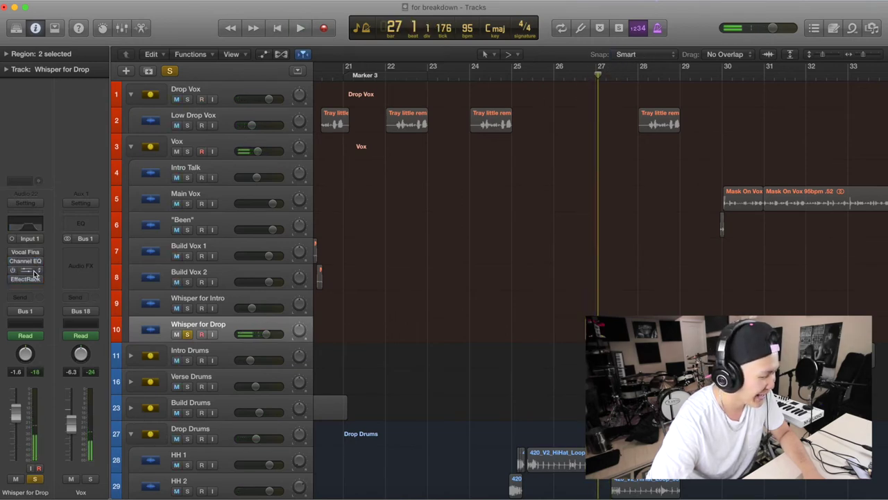
Collapse the Vox and Drop Vox stacks and briefly play the second verse from bar 30 with nothing soloed
left_click(129, 148)
left_click(130, 95)
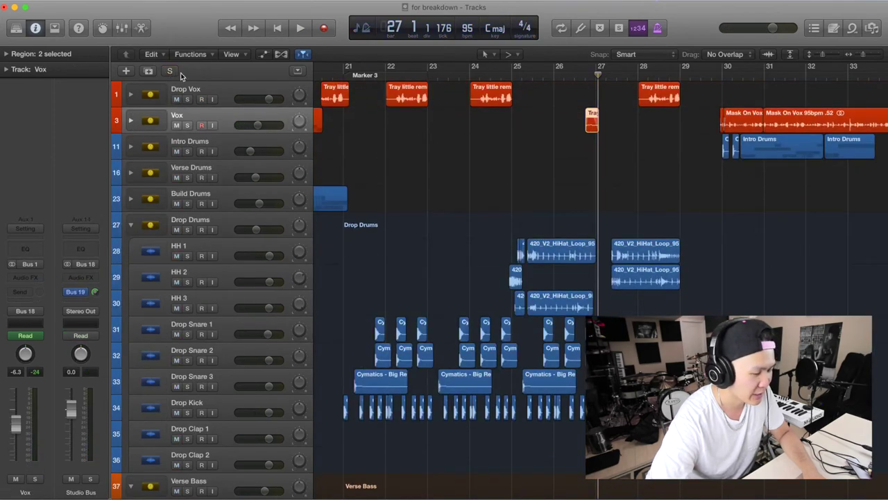
scroll(467, 118, "down", 4)
scroll(466, 118, "right", 3)
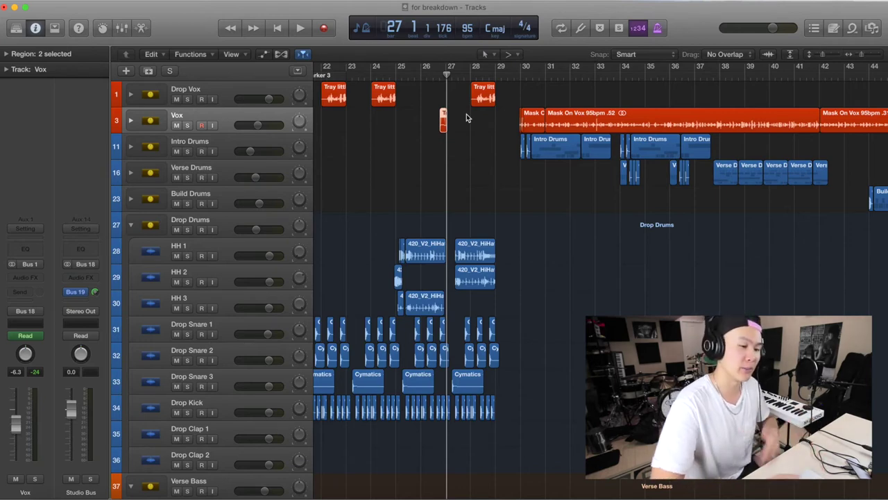
left_click(521, 78)
key("space")
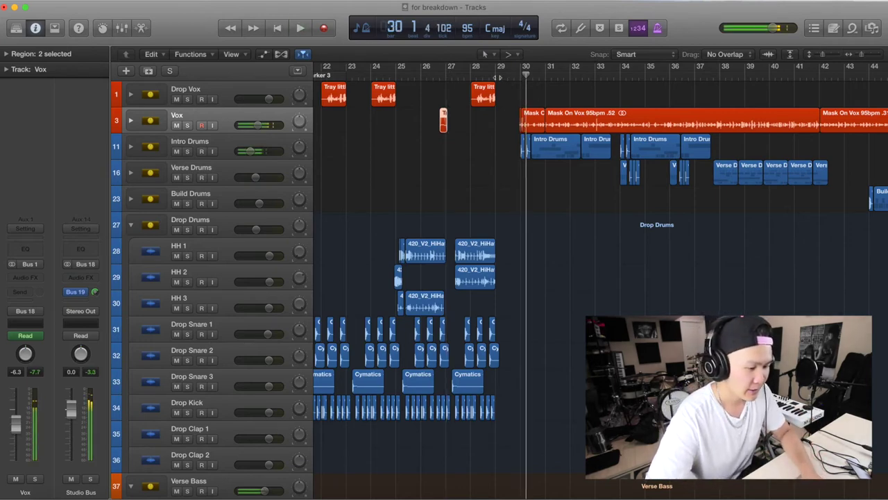
key("space")
Place the playhead at bar 30 and collapse the Drop Drums stack
scroll(486, 152, "right", 5)
scroll(460, 192, "down", 4)
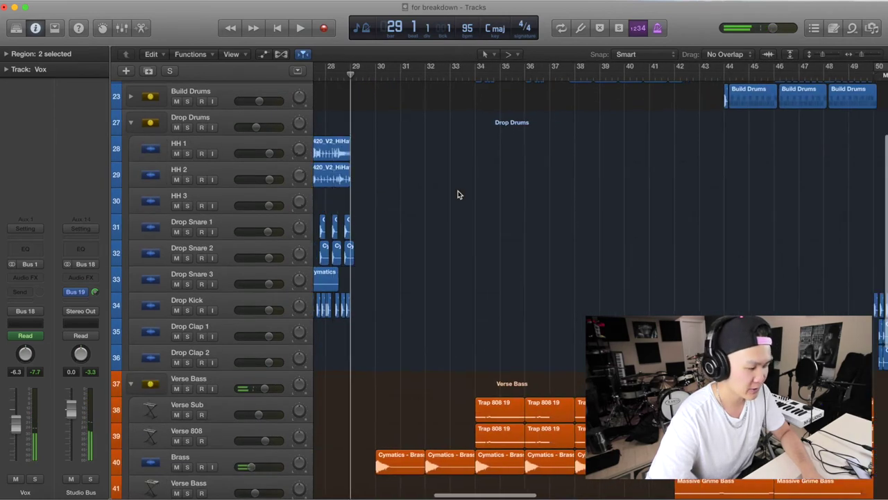
scroll(458, 194, "right", 1)
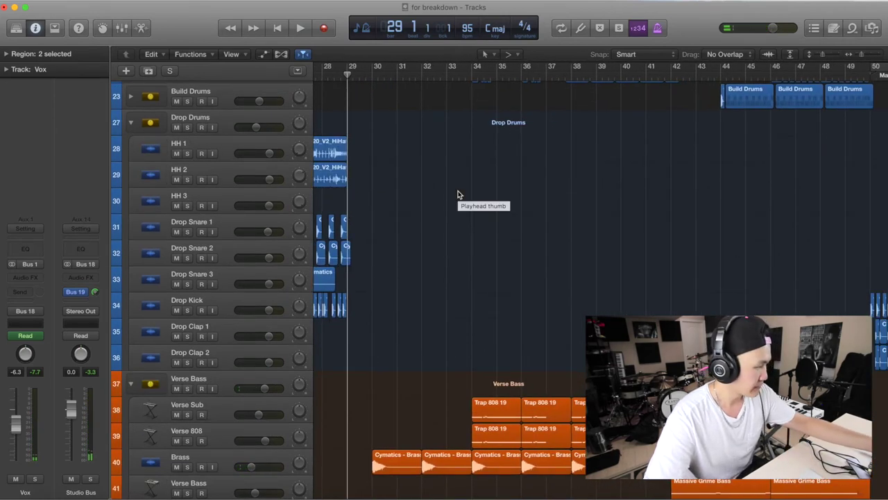
scroll(380, 122, "up", 2)
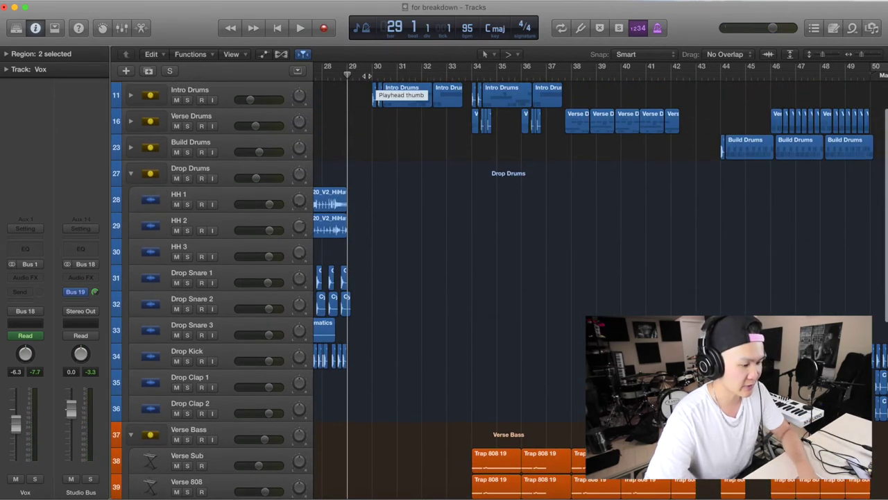
key("period")
scroll(380, 182, "down", 10)
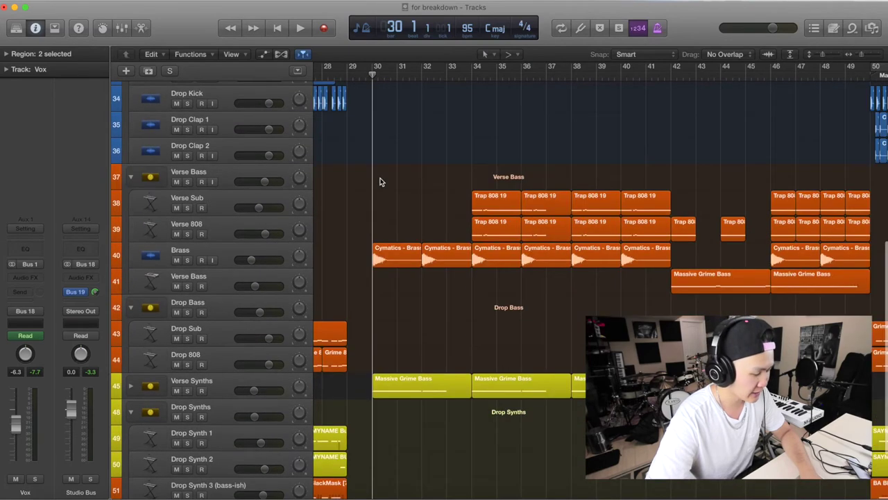
scroll(380, 181, "up", 2)
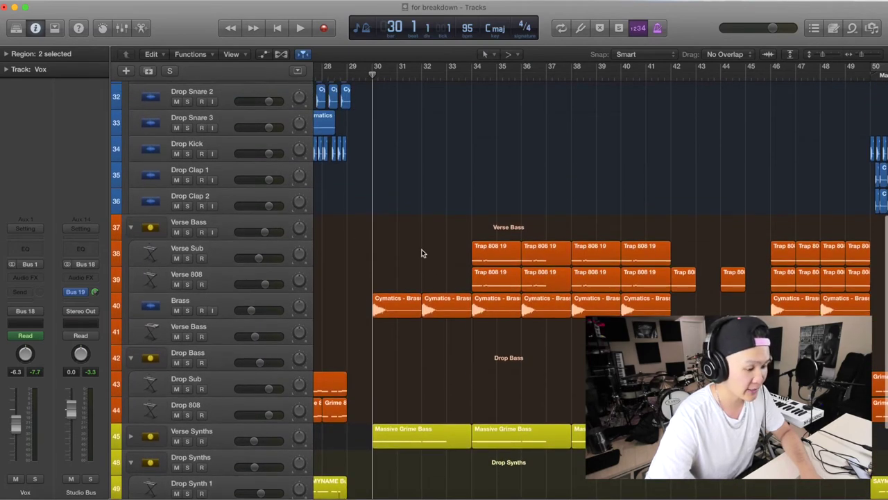
scroll(416, 236, "up", 6)
left_click(130, 119)
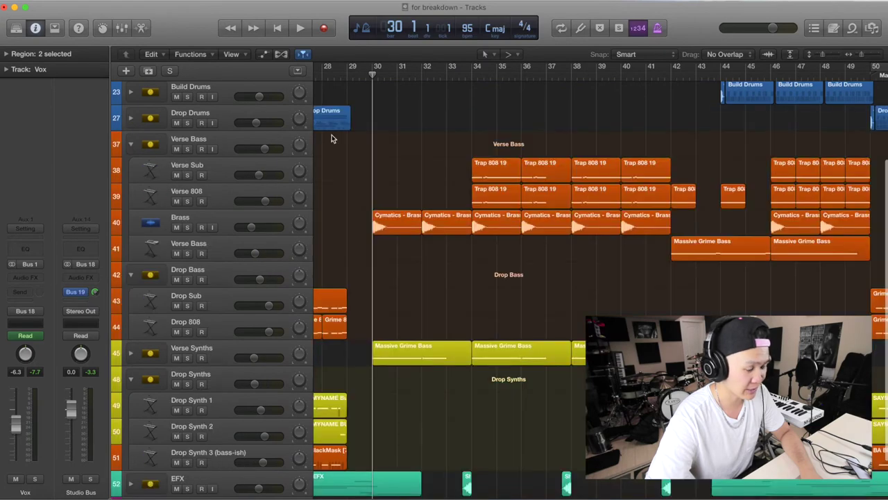
Play the second verse from bar 30 and stop midway through bar 31
scroll(332, 135, "up", 3)
key("space")
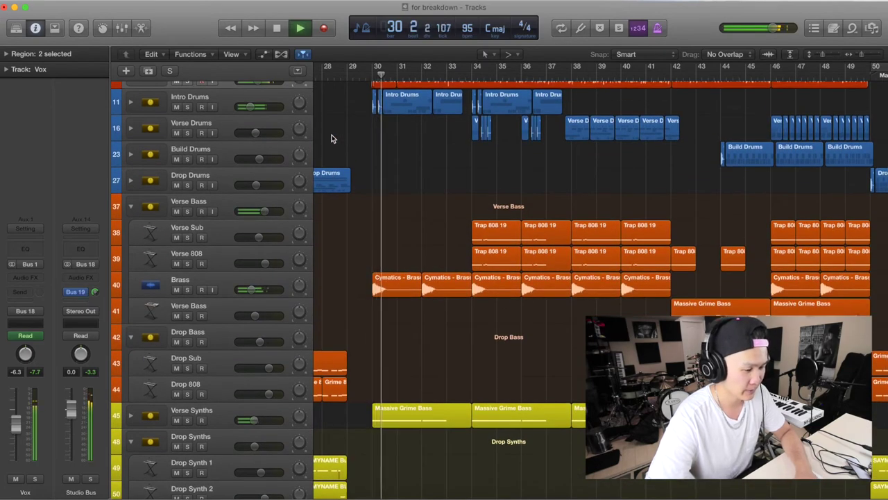
scroll(332, 135, "up", 2)
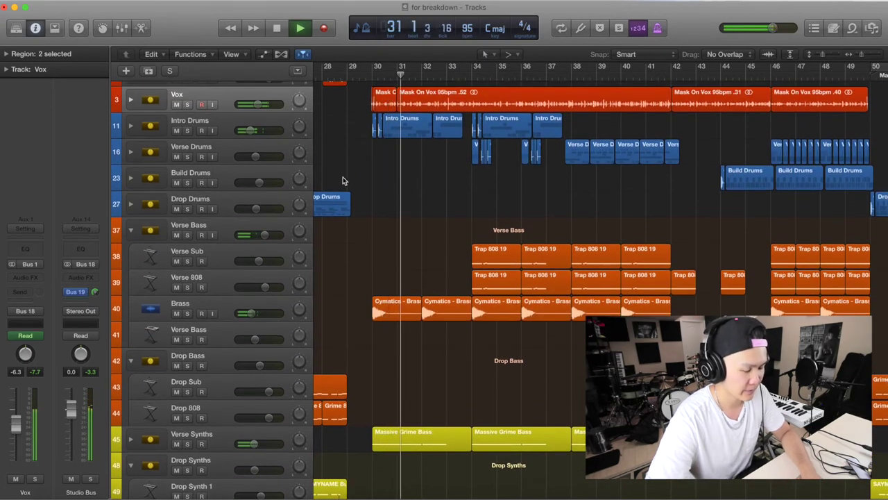
key("space")
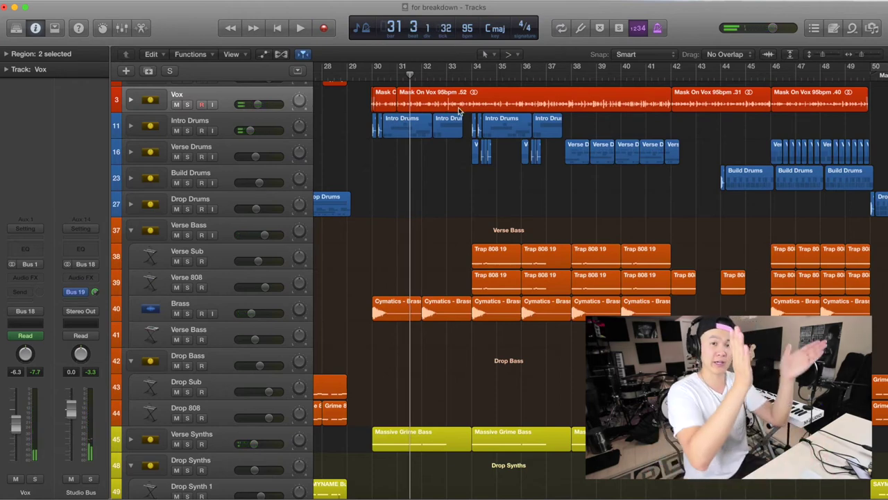
Play the second verse from bar 33 into the Verse Bass entry and stop in bar 35
left_click(459, 69)
key("space")
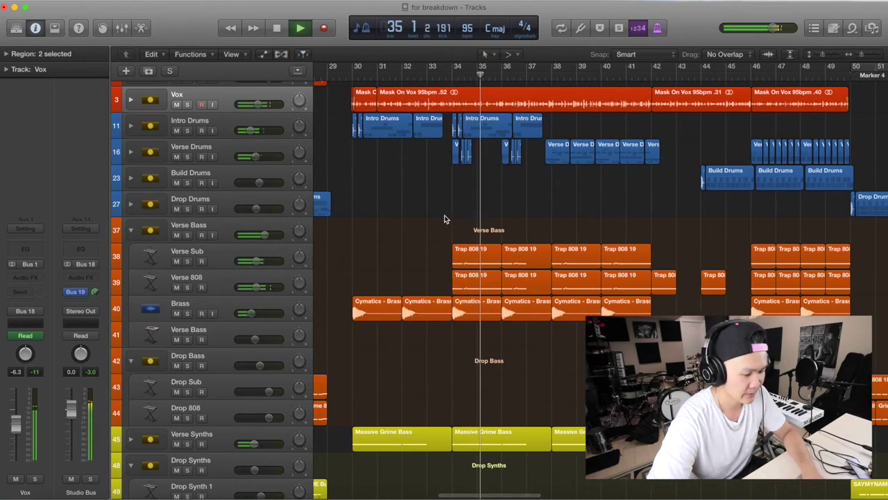
key("space")
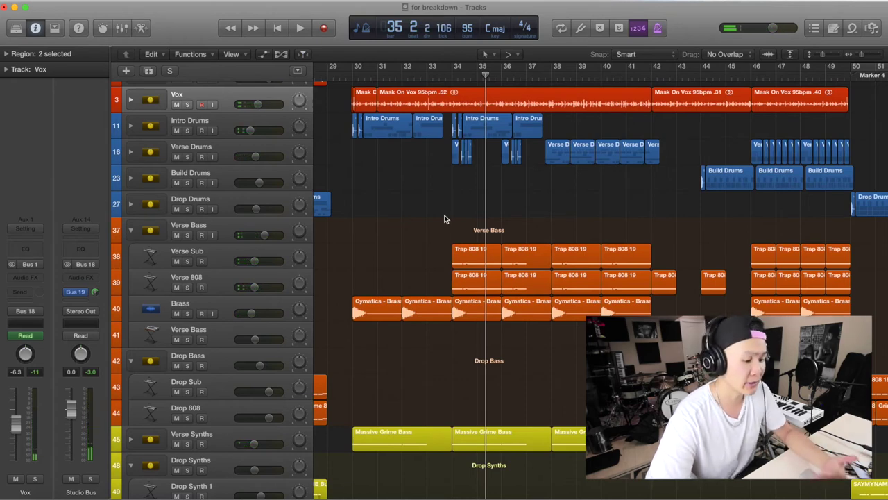
Resume playback from bar 35 through the Verse Drums entry and stop in bar 38
key("space")
scroll(407, 322, "down", 5)
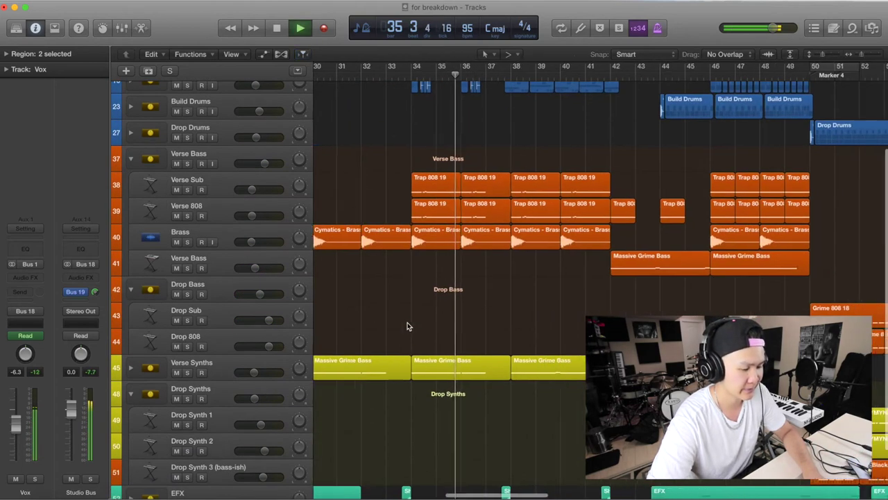
scroll(407, 322, "up", 3)
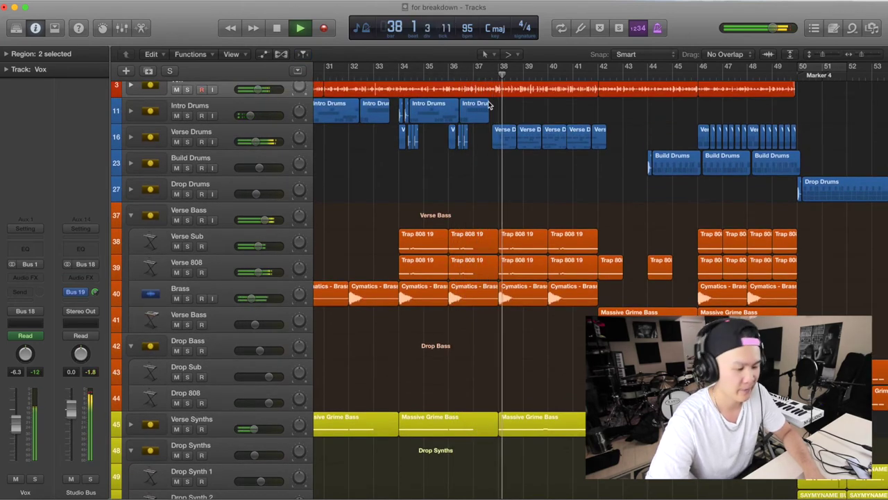
key("space")
scroll(511, 208, "right", 3)
scroll(511, 208, "down", 1)
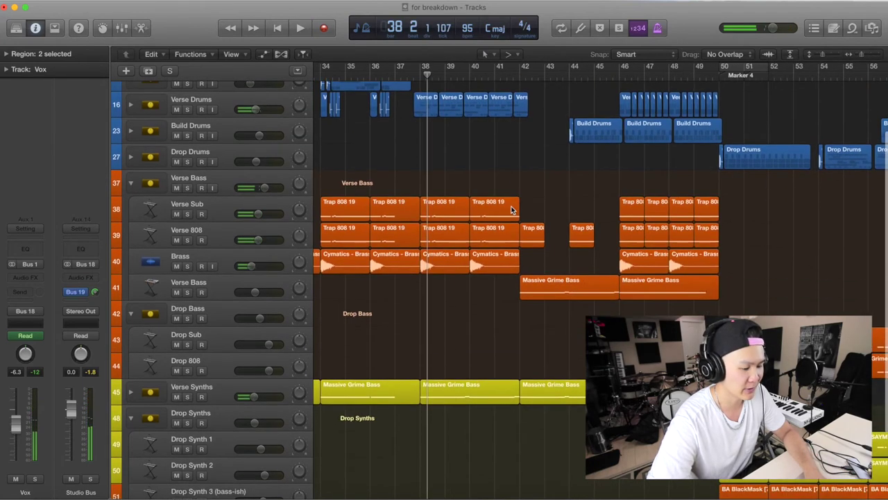
Play the second drop from Marker 4 at bar 50 and stop in bar 51
scroll(511, 208, "right", 1)
left_click(481, 66)
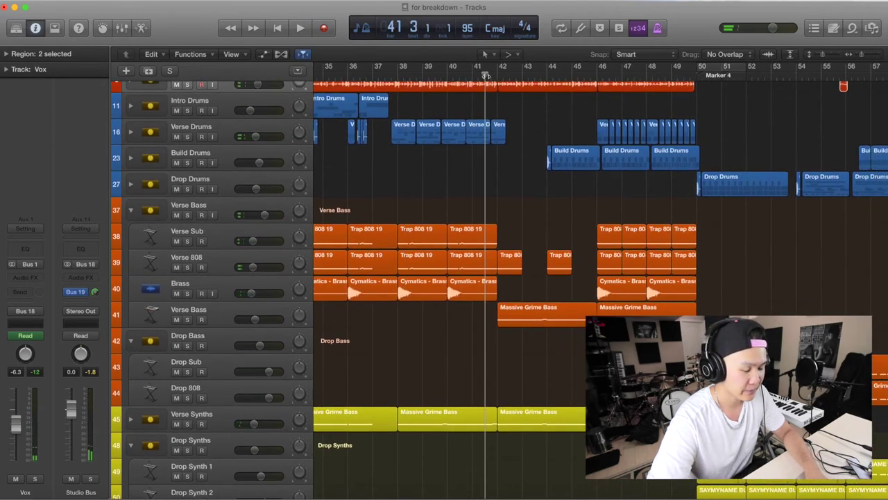
scroll(510, 277, "right", 4)
scroll(510, 282, "right", 1)
scroll(510, 282, "up", 2)
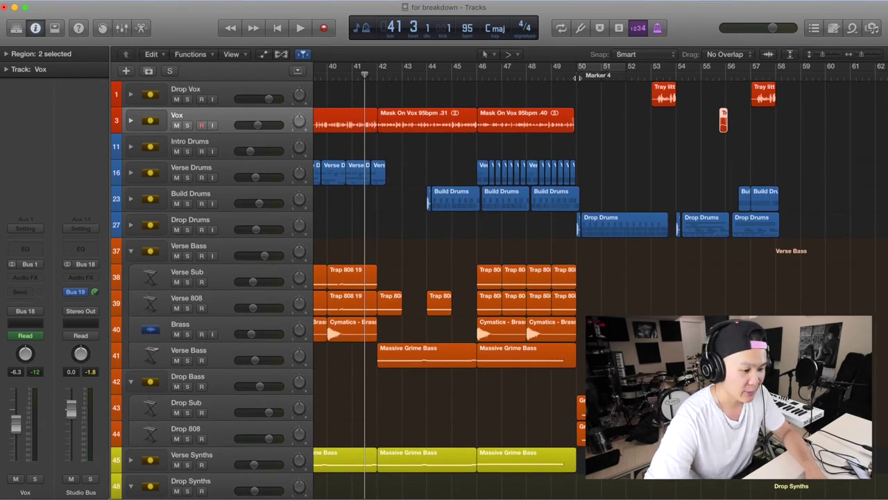
key("alt+period")
scroll(525, 221, "right", 1)
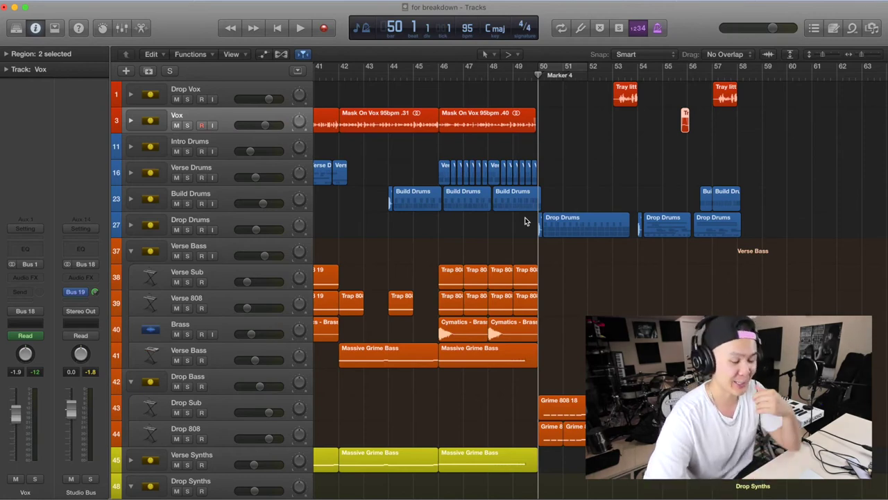
key("space")
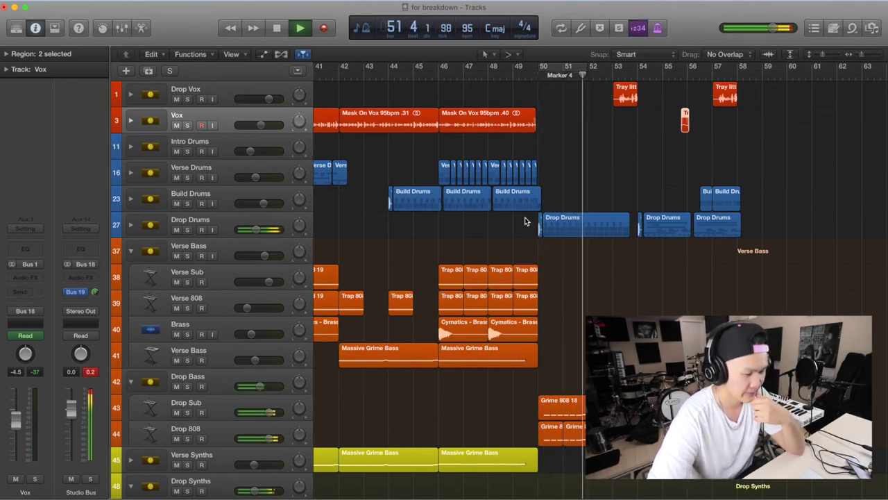
key("space")
Play the first build from bar 17 through the Build Drums and stop in bar 19
scroll(525, 219, "left", 5)
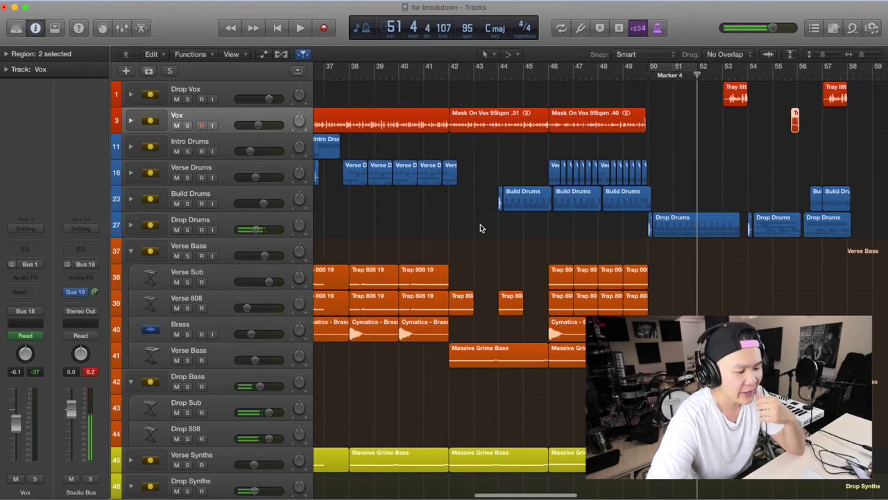
scroll(480, 227, "left", 15)
left_click(698, 72)
key("space")
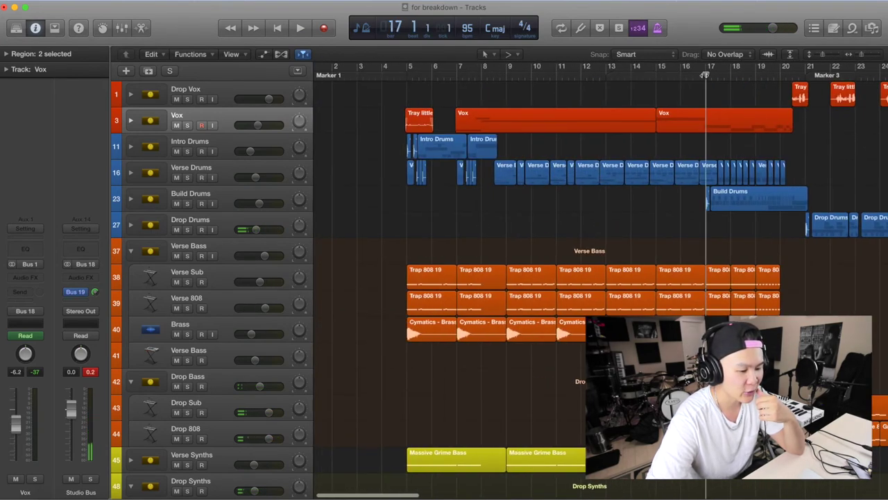
scroll(697, 208, "right", 3)
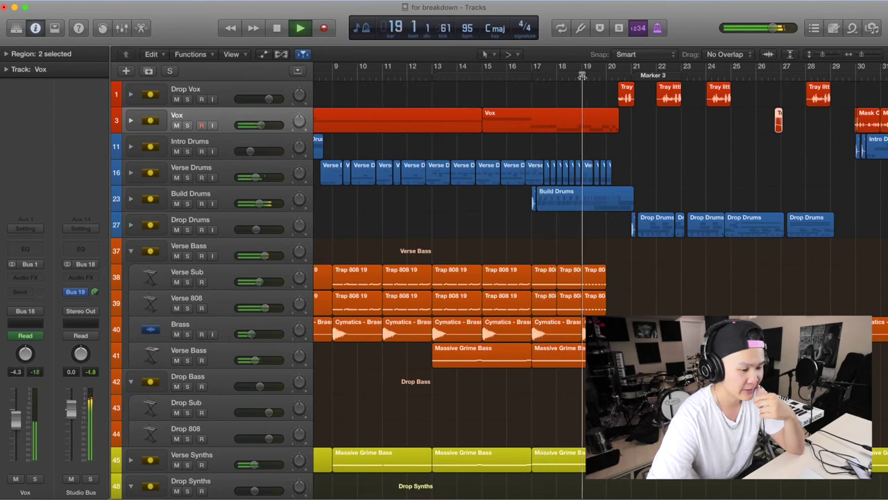
key("space")
Compare how the first build leads into its drop with the second build before bar 50, placing the playhead at bar 50
scroll(614, 194, "right", 5)
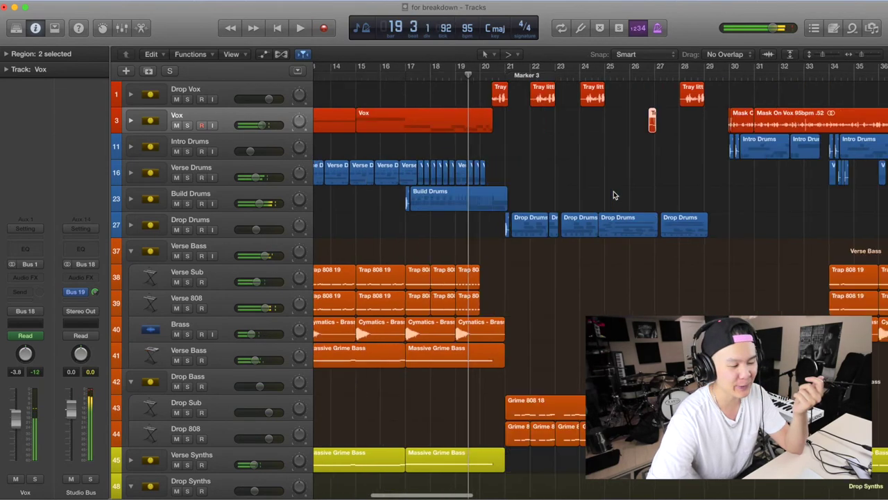
scroll(435, 256, "right", 20)
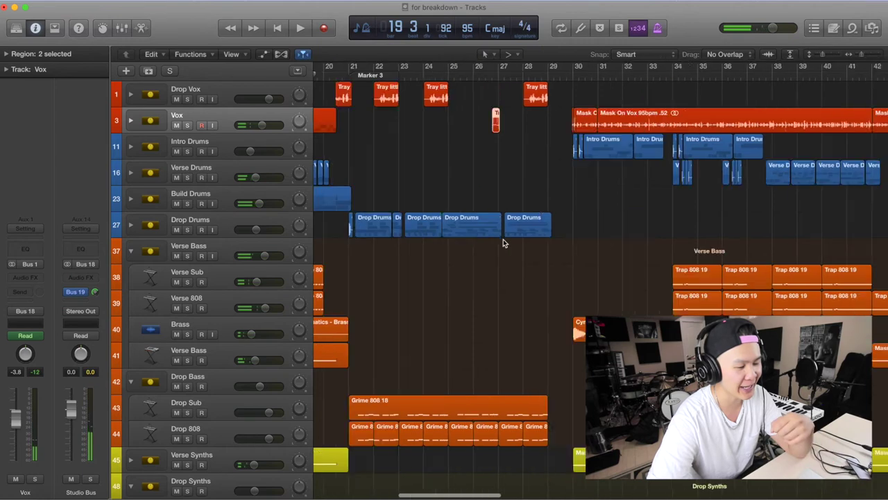
scroll(748, 247, "right", 1)
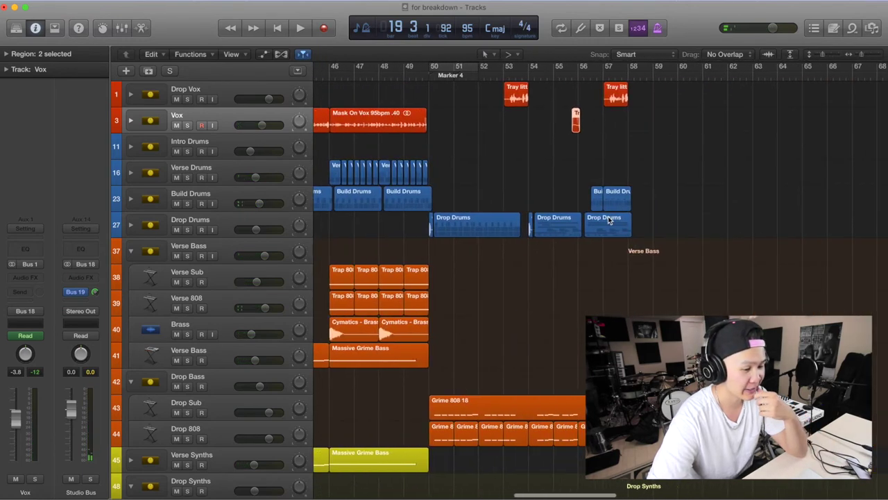
scroll(393, 267, "left", 6)
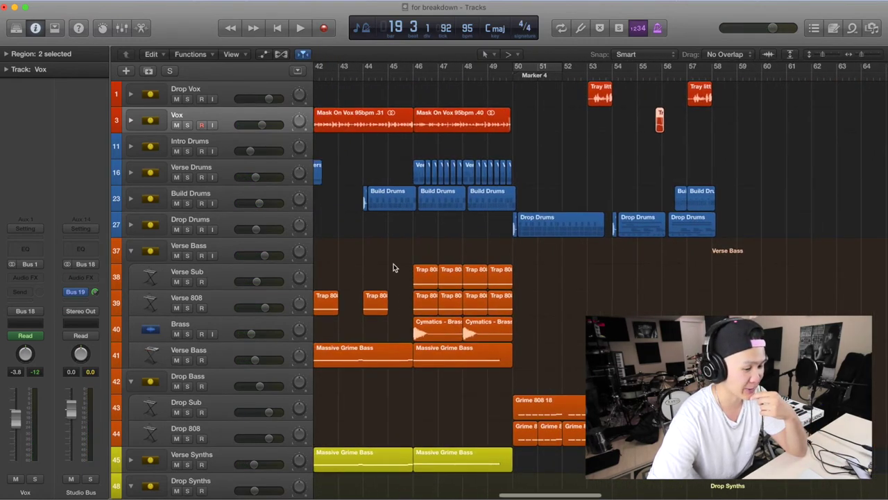
left_click(564, 73)
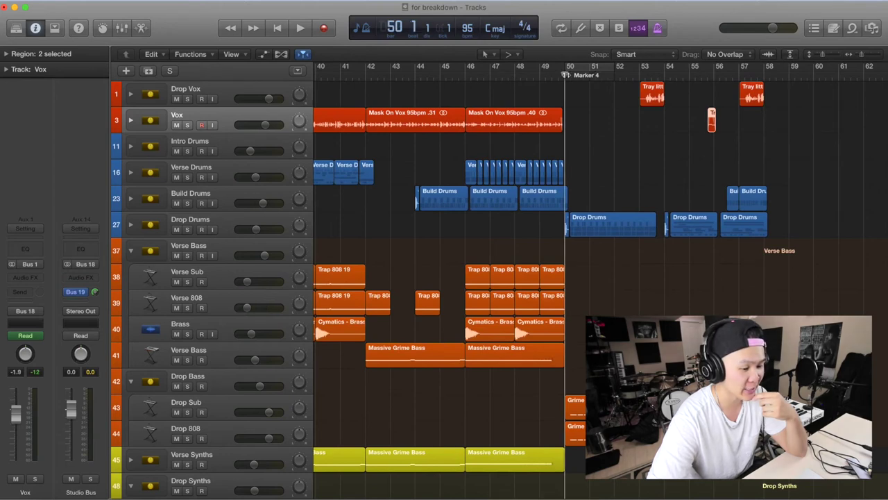
scroll(565, 75, "left", 15)
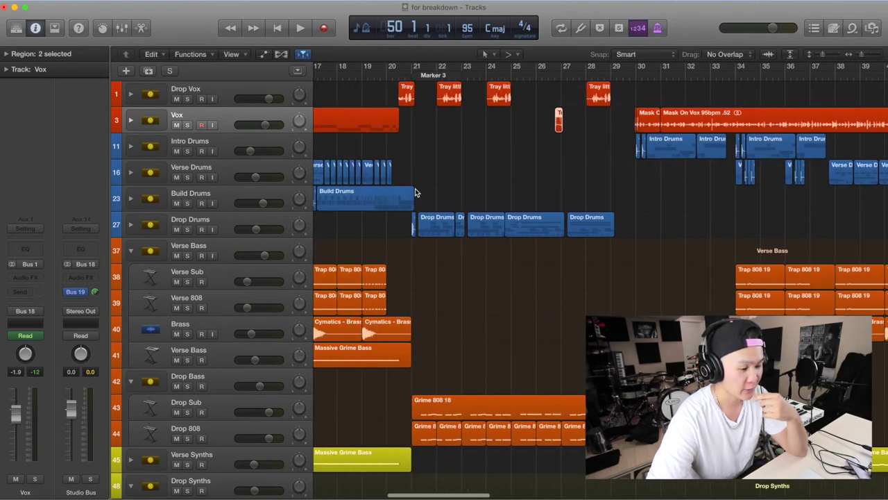
scroll(511, 208, "right", 10)
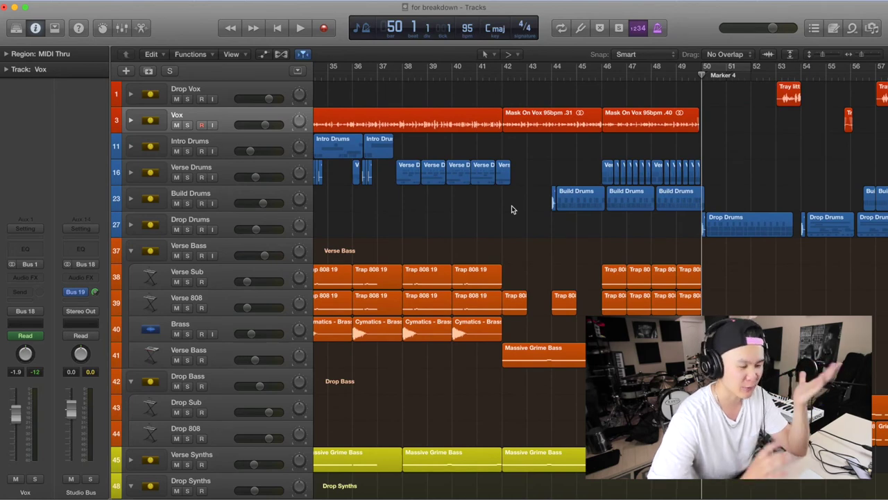
Play the second verse from bar 42 through the Build Drums entry and stop at bar 45
left_click(599, 75)
scroll(485, 86, "right", 3)
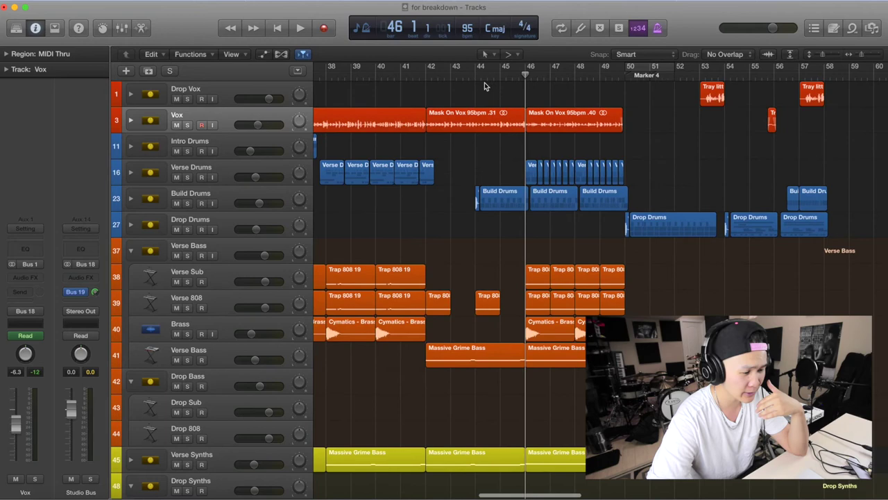
key("space")
left_click(426, 74)
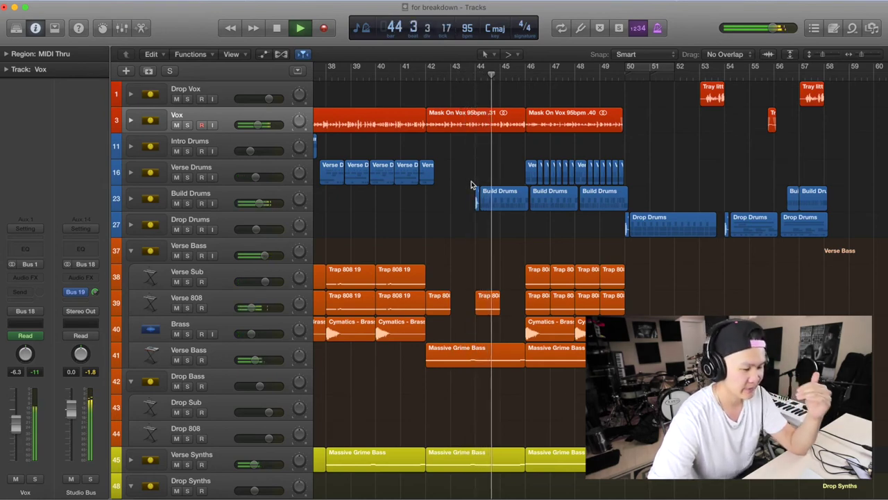
key("space")
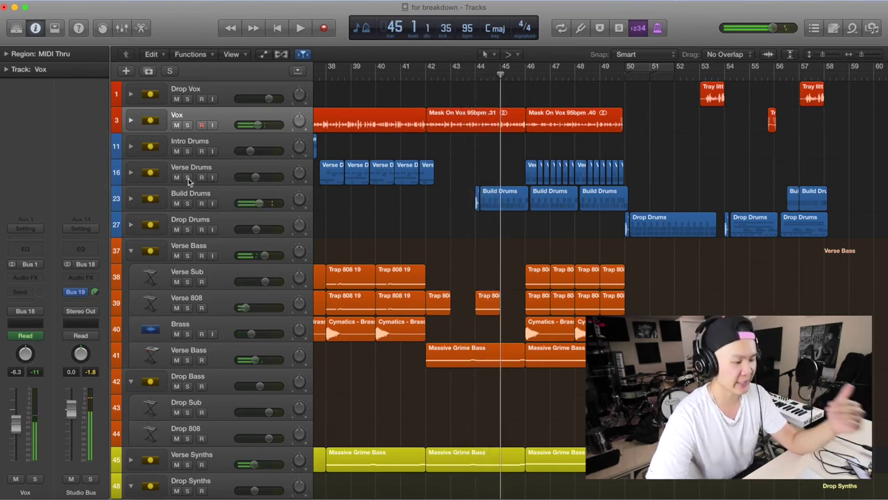
Expand the Build Drums stack and zoom in on its kick and snare regions around bars 44 to 46
left_click(131, 198)
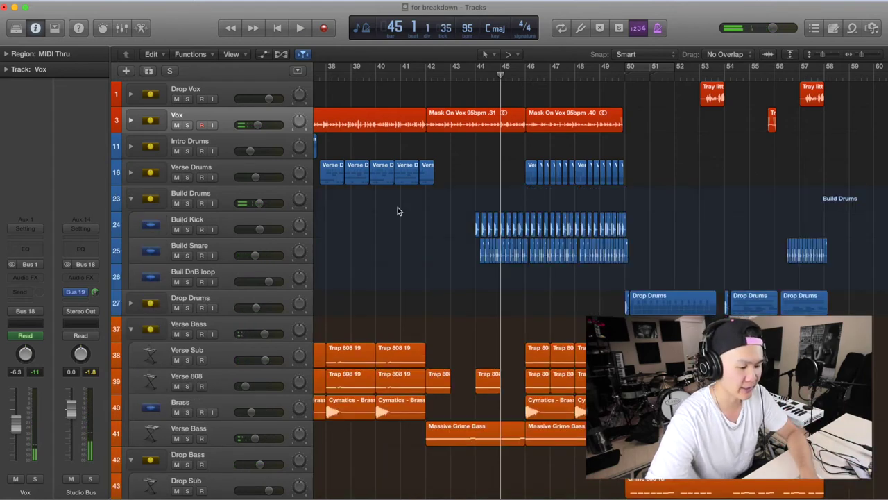
key("super+Right")
key("super+Right")
key("super+Right")
scroll(398, 215, "left", 3)
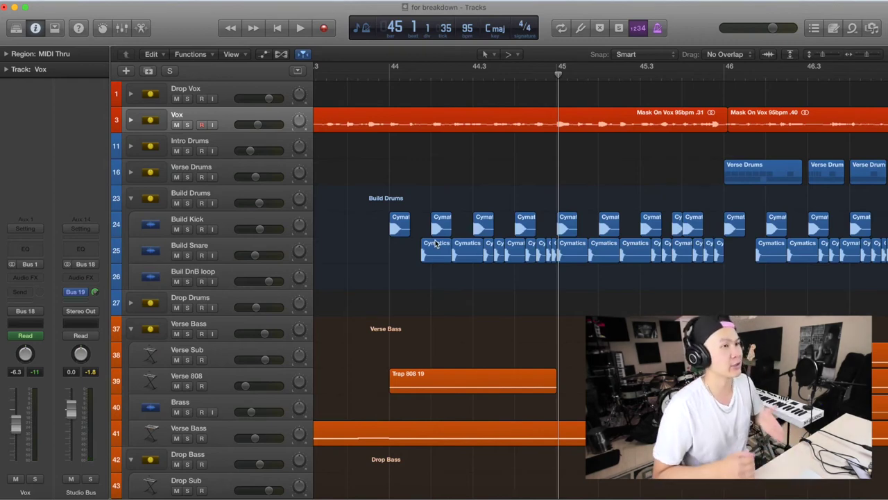
Play the Build Kick and Build Snare pattern from bar 44 and stop in bar 47
left_click(386, 72)
key("space")
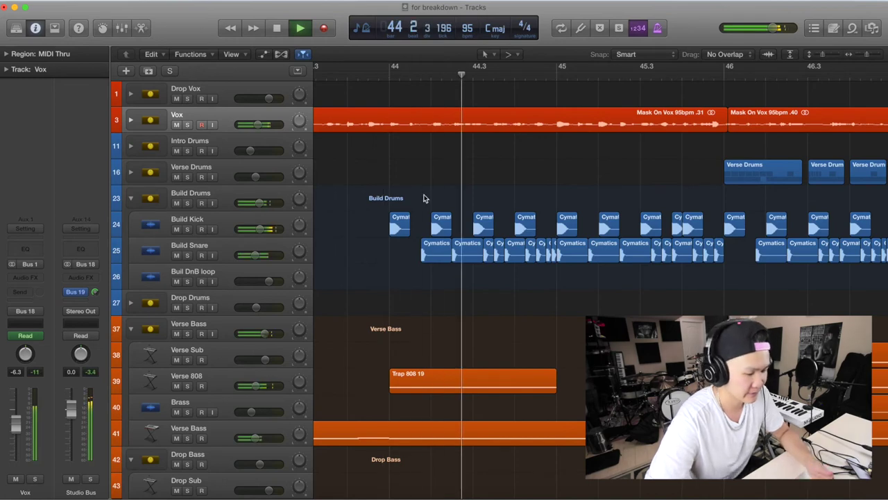
right_click(375, 243)
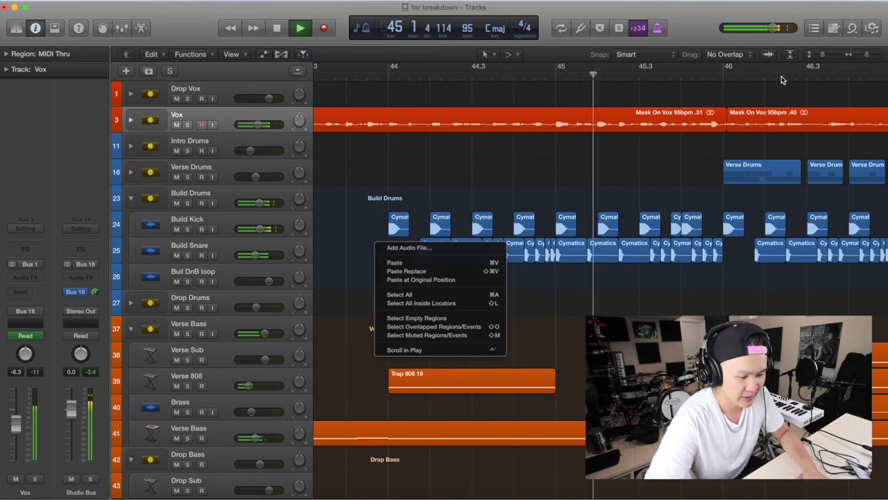
left_click(781, 76)
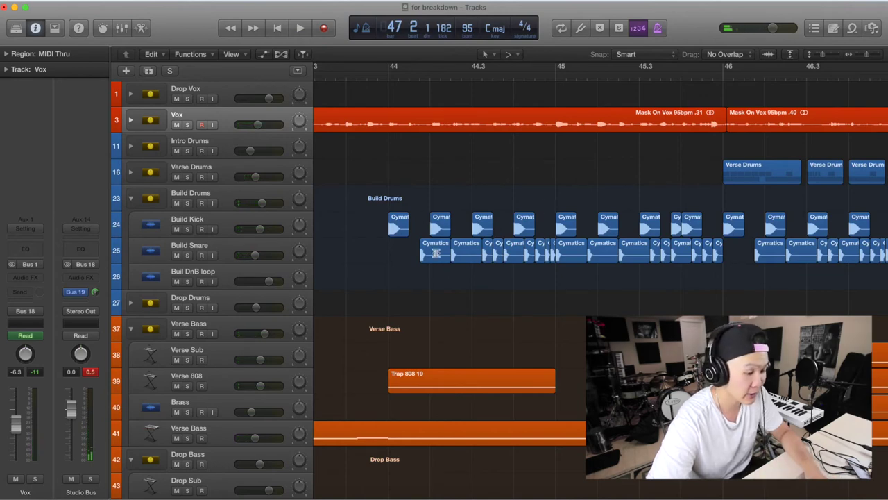
Collapse the Build Drums stack, then expand Verse Drums and examine its hi-hat and ride regions from bar 46
scroll(451, 306, "right", 2)
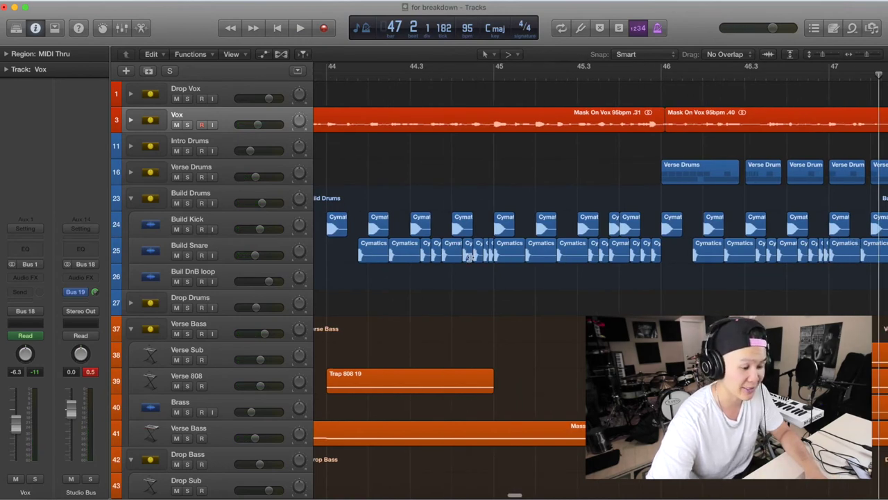
scroll(470, 256, "right", 6)
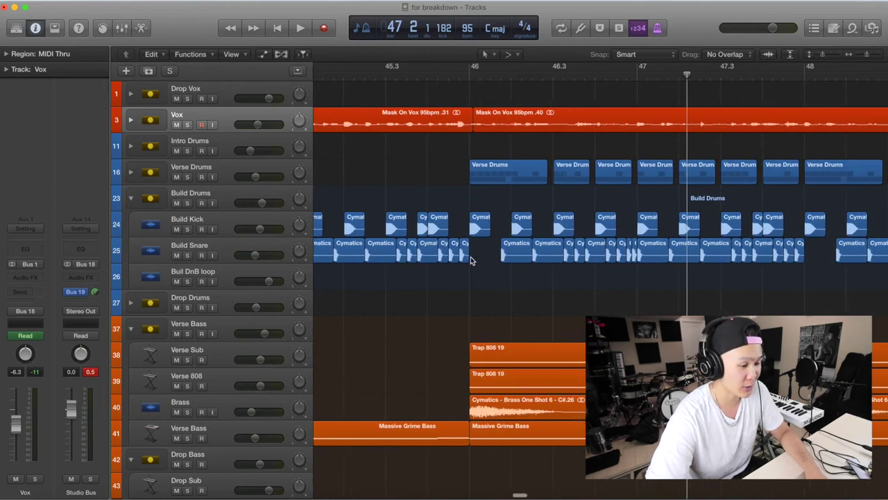
left_click(130, 198)
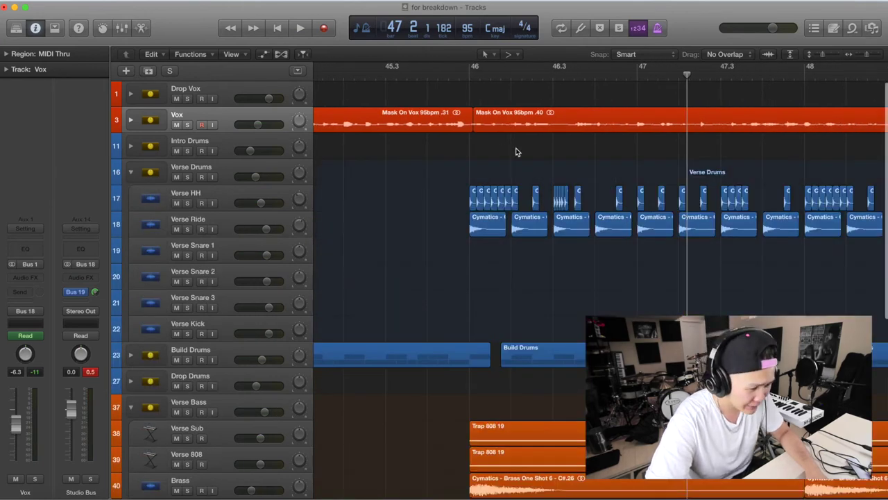
scroll(486, 132, "left", 2)
left_click(419, 77)
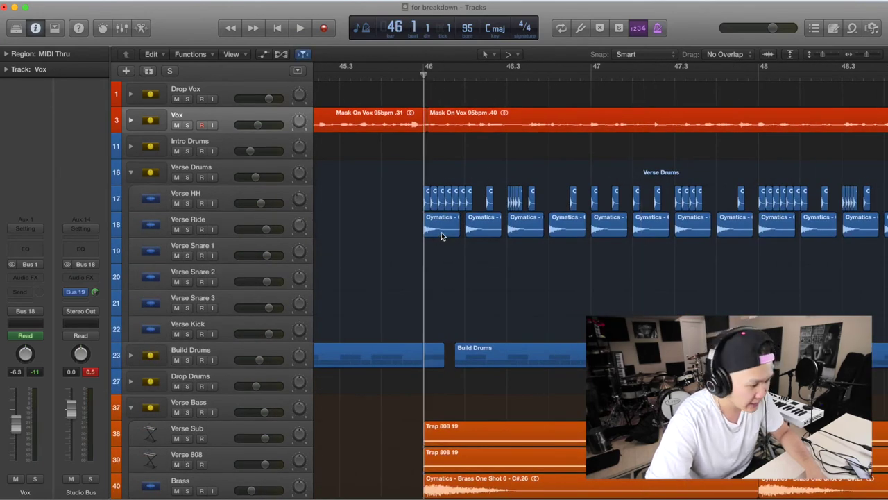
scroll(441, 232, "right", 5)
scroll(444, 229, "left", 5)
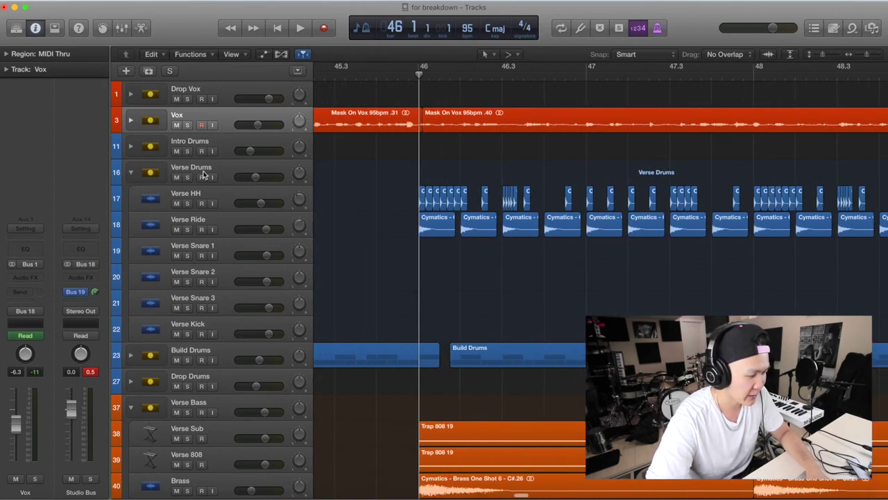
Collapse the Verse Drums stack, play the layered verse and build section from bar 46, and stop in bar 47
left_click(135, 174)
scroll(358, 209, "down", 3)
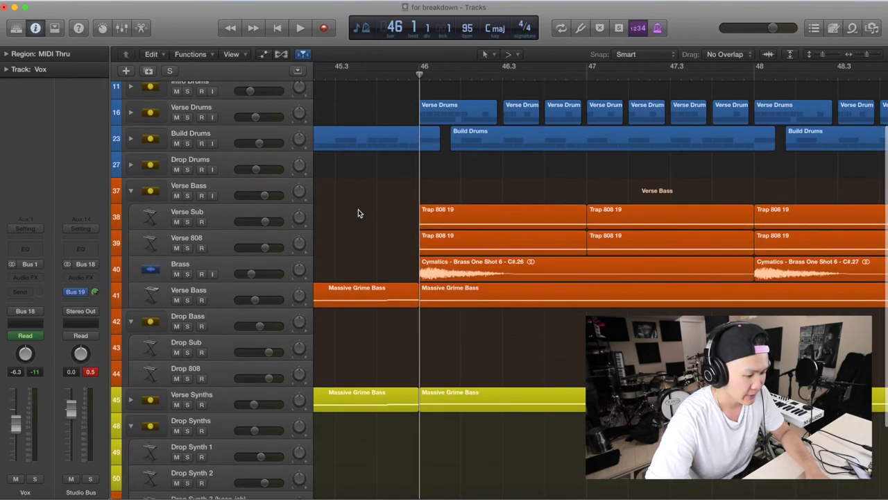
key("space")
key("super+Left")
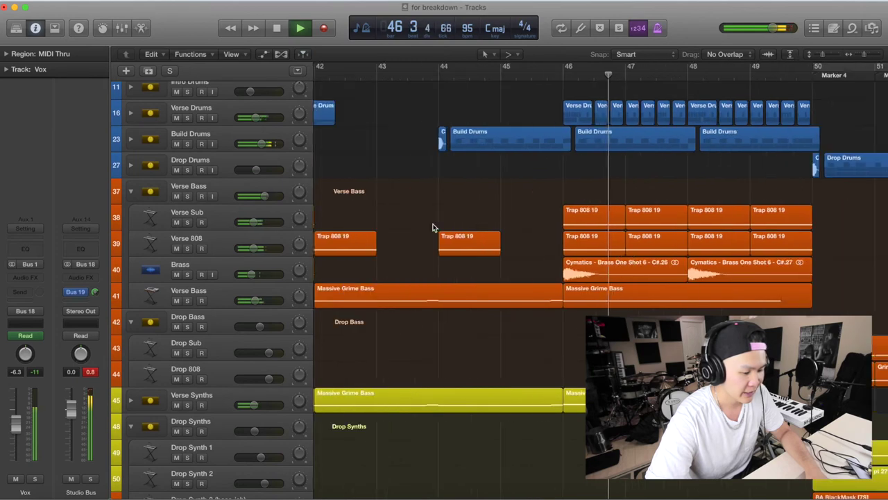
scroll(555, 257, "right", 5)
key("space")
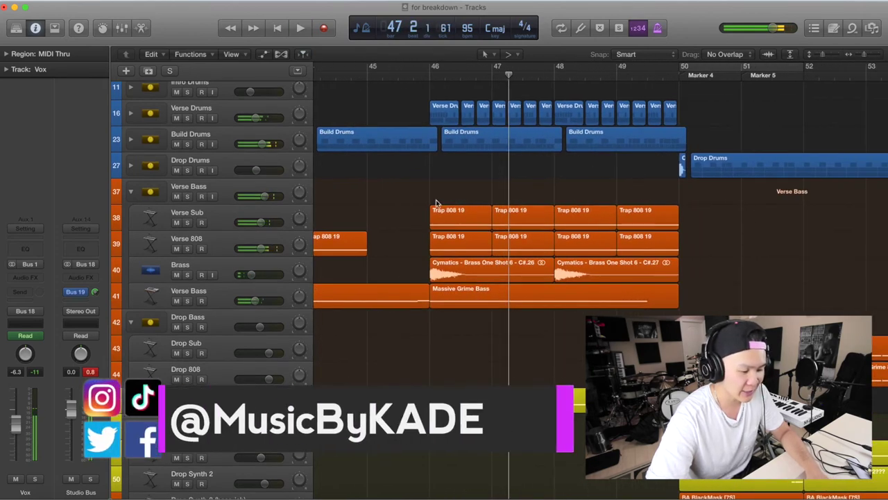
Replay the build from bar 46, stop at bar 48, and expand the EFX stack to show its risers and impacts
scroll(581, 303, "left", 2)
scroll(582, 303, "right", 5)
scroll(581, 303, "left", 5)
scroll(581, 303, "down", 1)
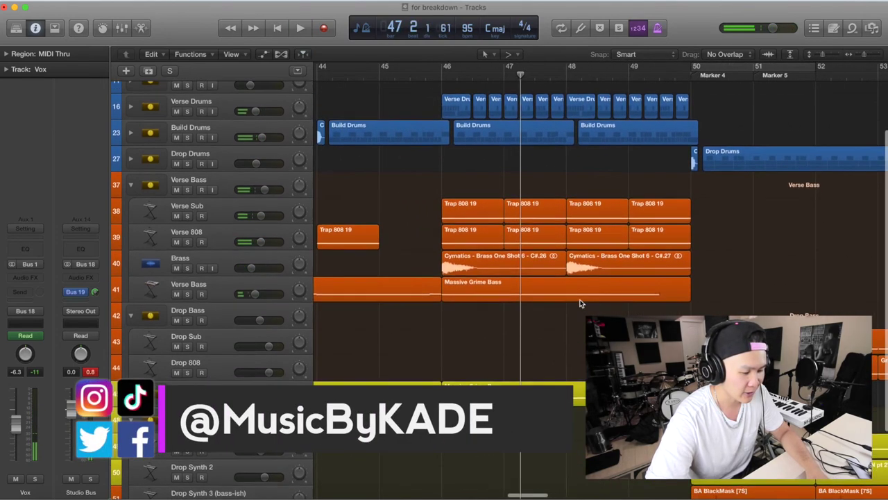
left_click(448, 66)
scroll(502, 195, "right", 3)
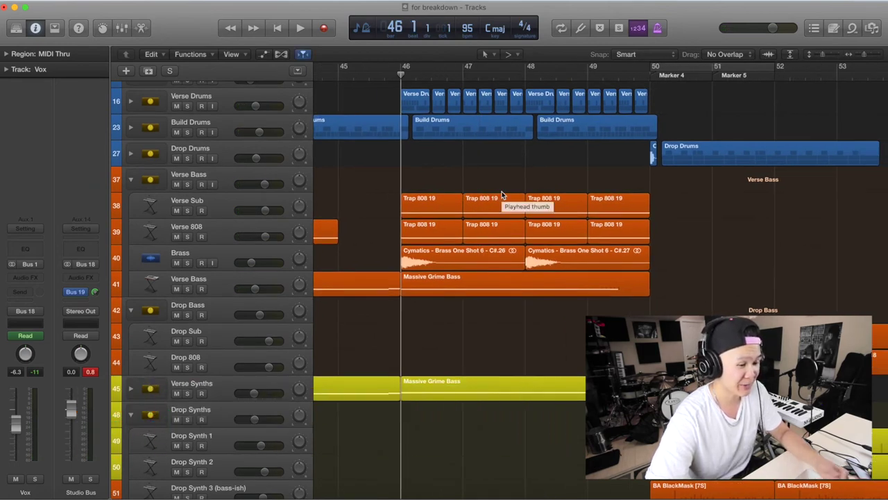
key("space")
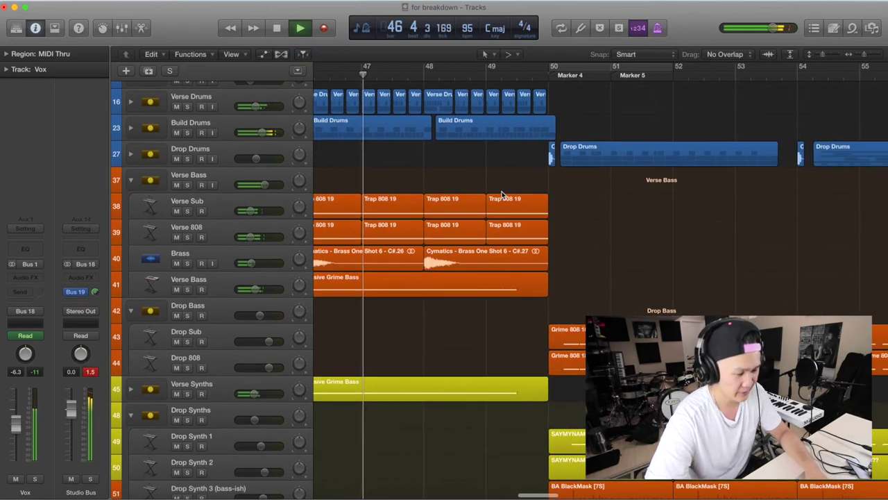
scroll(503, 196, "down", 1)
scroll(502, 195, "down", 4)
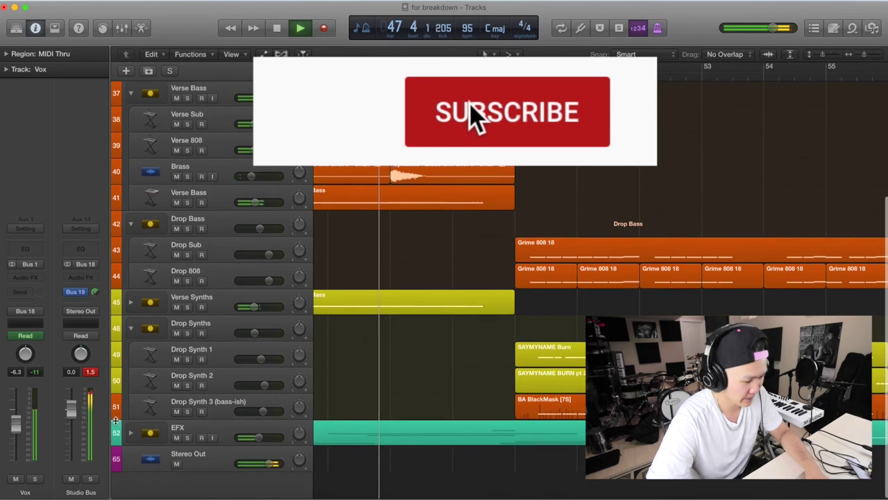
key("space")
scroll(528, 301, "down", 10)
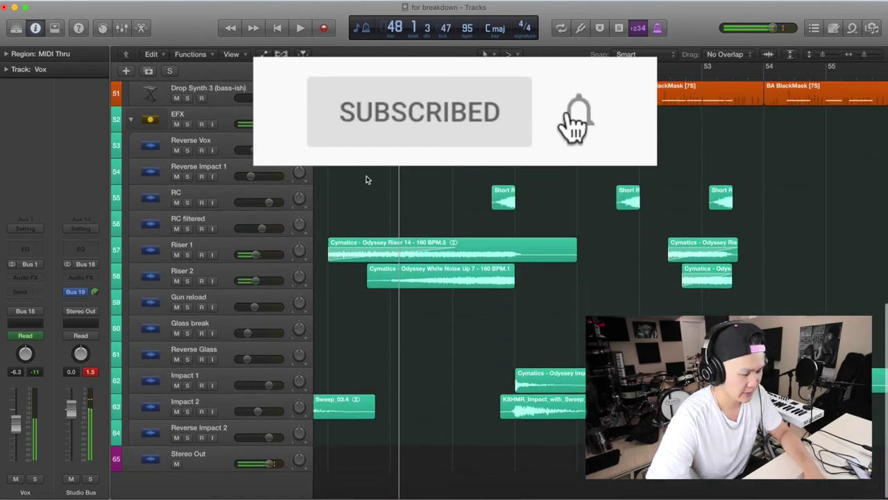
Play short stretches of the build in bar 48 and select the KSHMR impact region on the Impact 2 track
scroll(520, 167, "up", 1)
key("space")
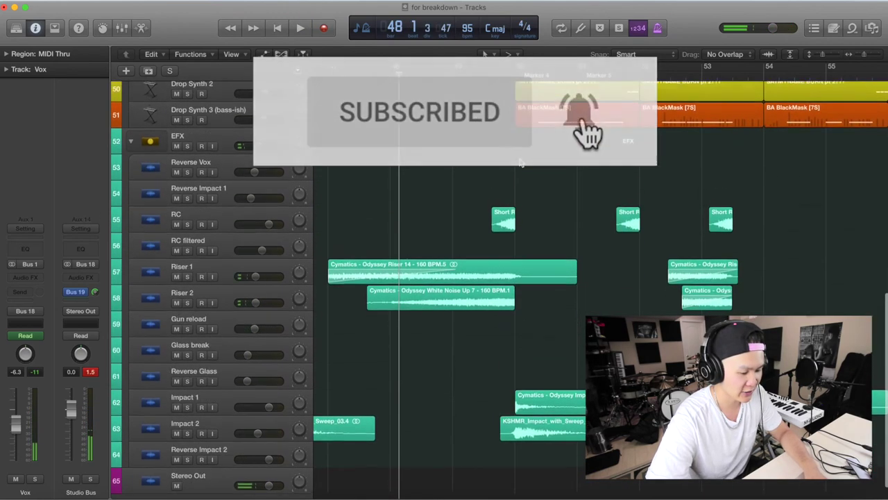
key("space")
left_click(524, 438)
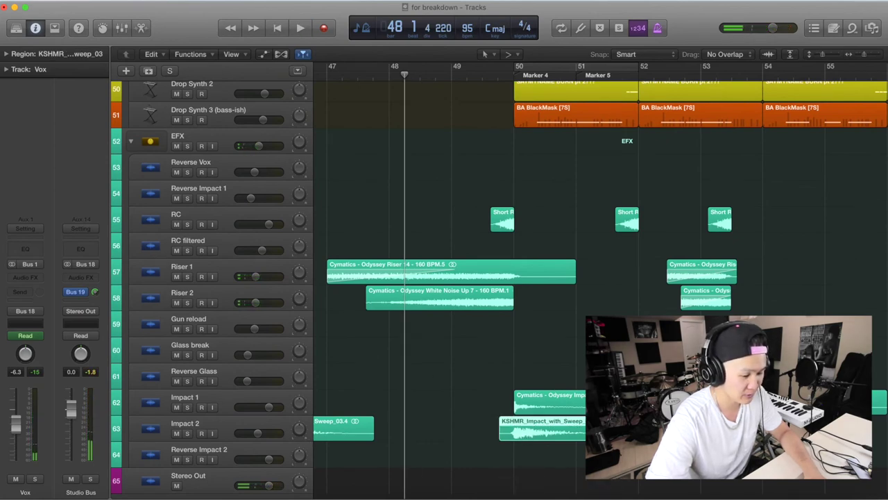
scroll(426, 277, "up", 5)
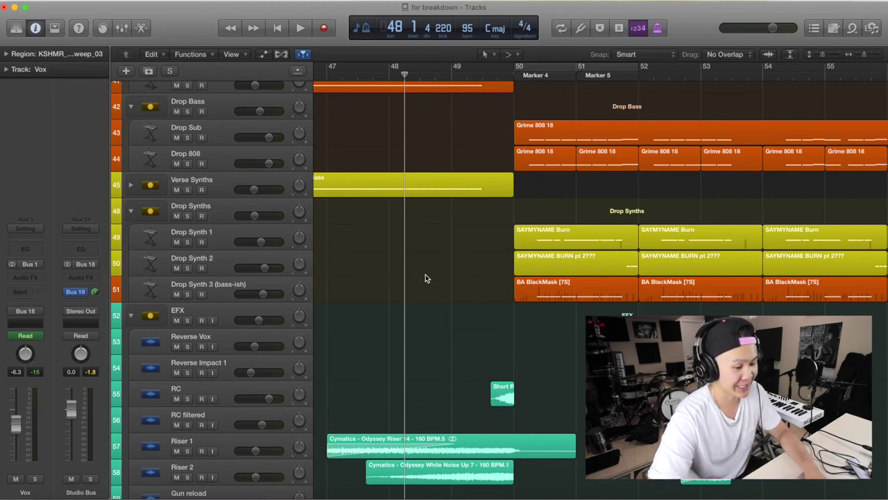
key("space")
key("space")
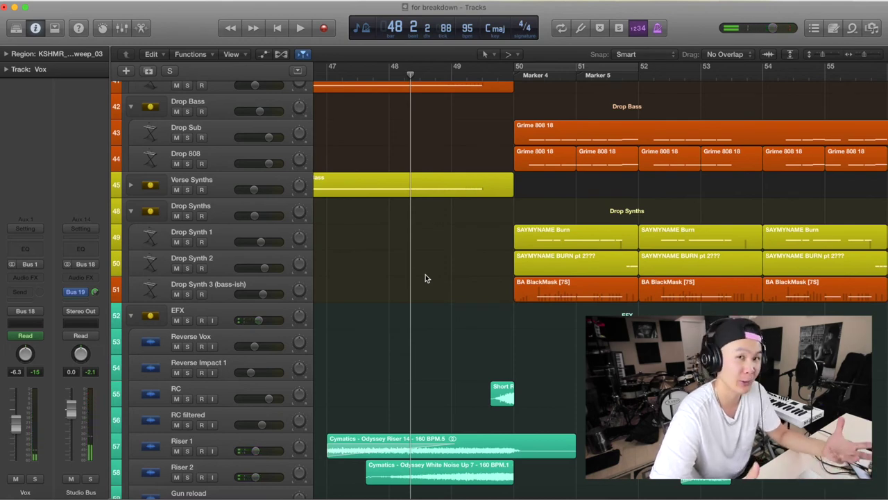
Play the end of the build from bar 48 into the second drop and stop in bar 51
scroll(425, 278, "down", 8)
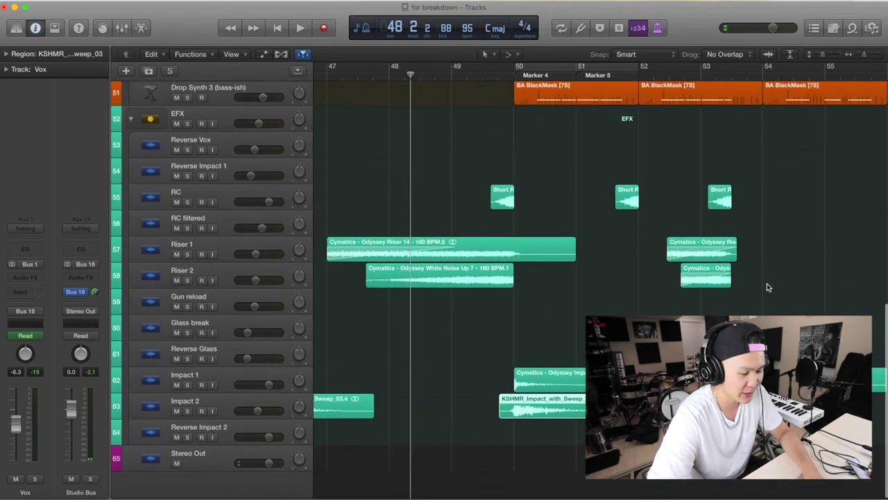
scroll(375, 156, "up", 15)
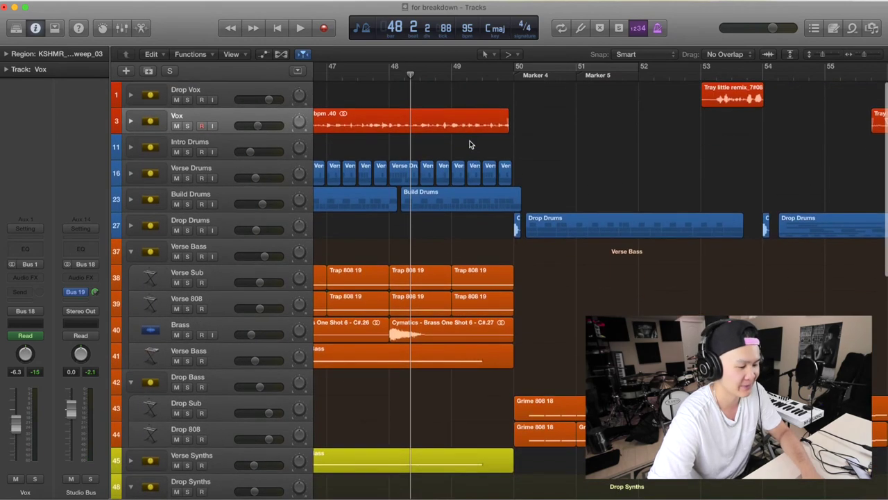
key("space")
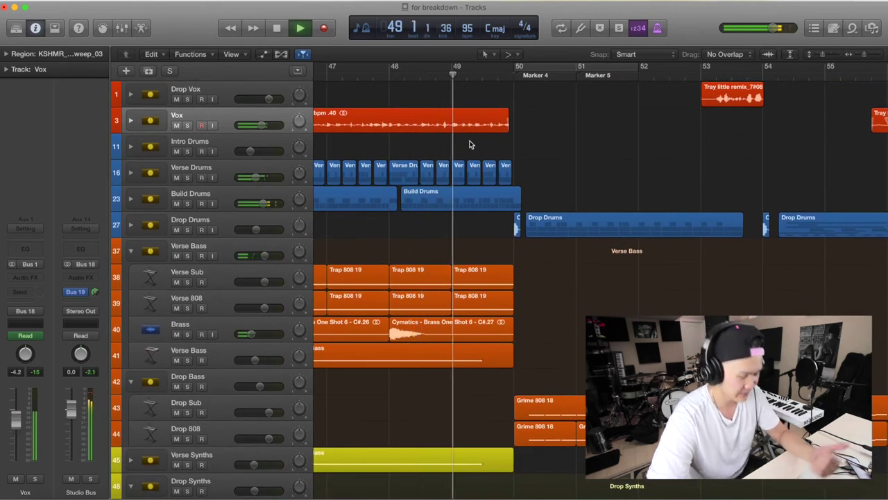
scroll(469, 144, "down", 1)
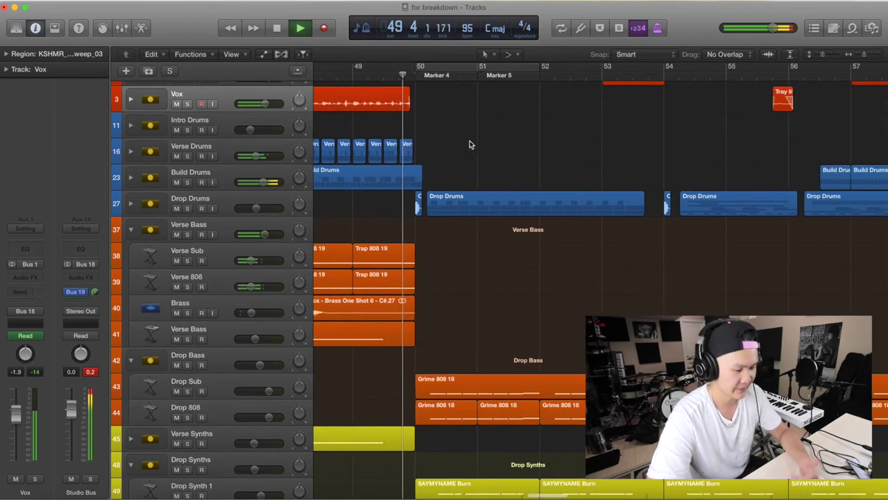
scroll(469, 144, "down", 5)
scroll(469, 144, "down", 2)
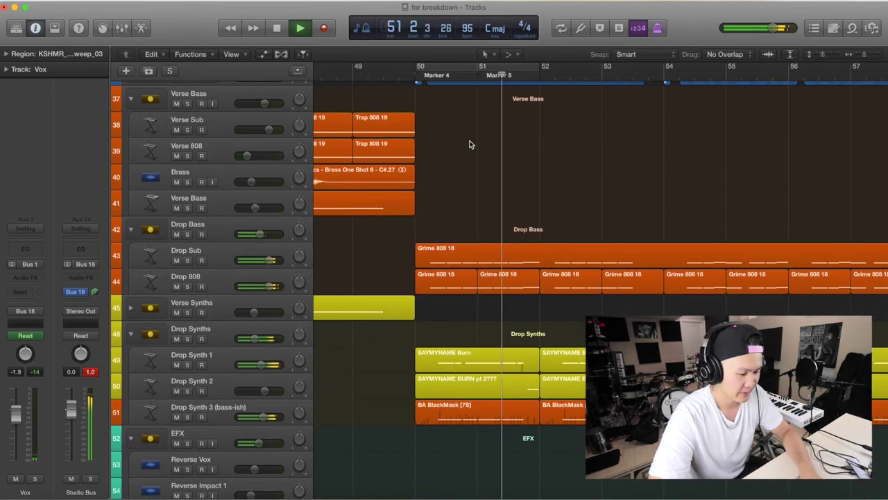
key("space")
Select the Drop Synths stack to show its channel strip and bring the second drop's drum and bass regions into view
scroll(452, 316, "right", 1)
scroll(515, 331, "right", 2)
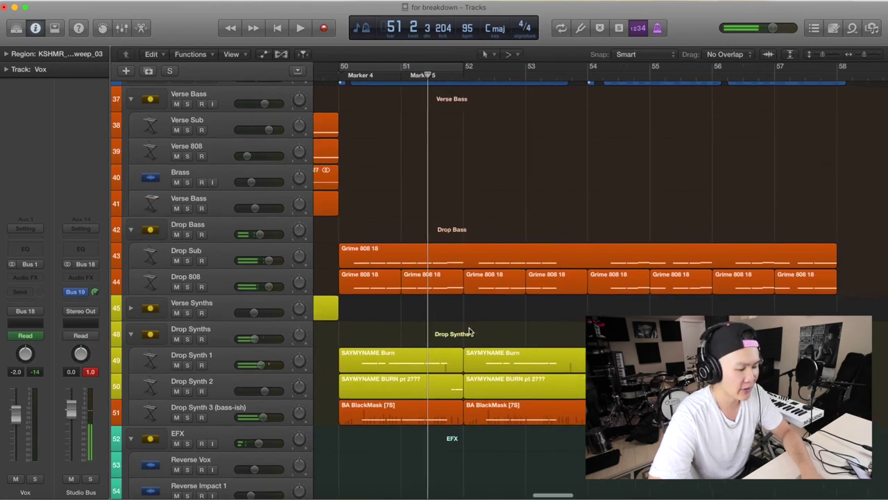
left_click(209, 355)
key("Up")
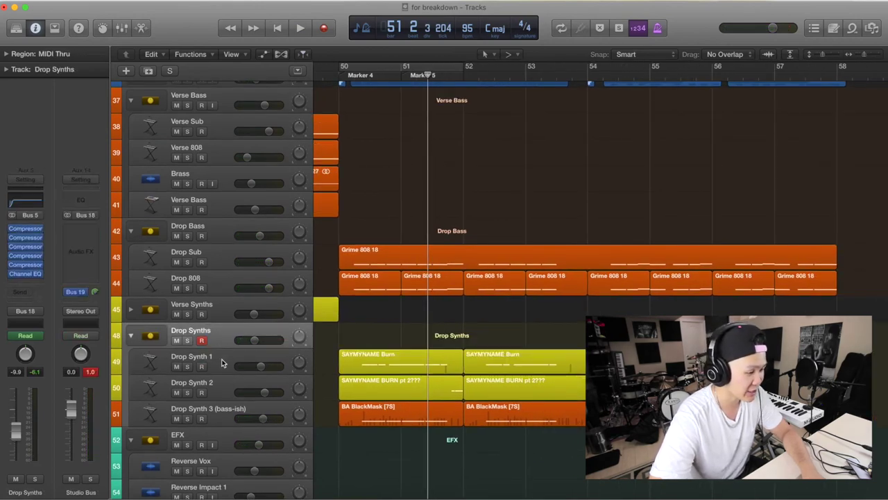
scroll(460, 297, "up", 3)
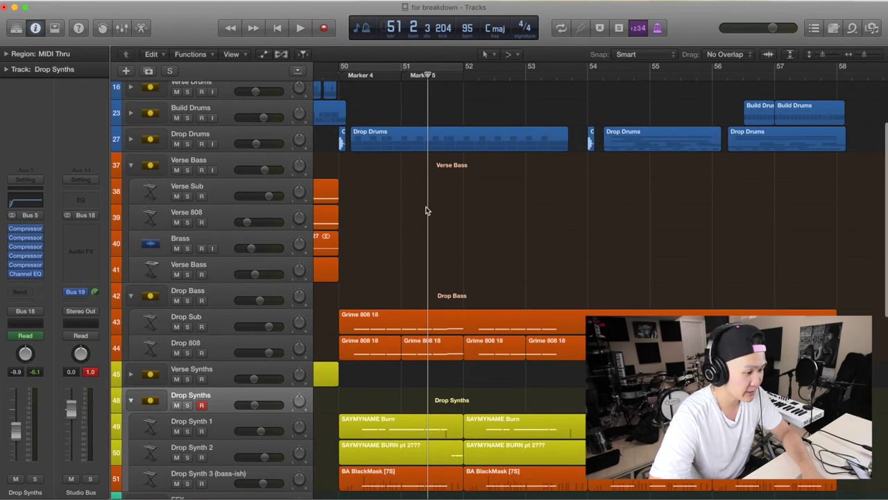
Go back to the first drop around bar 21 and expand the Drop Drums stack to examine its hi-hat, snare and kick regions
scroll(426, 210, "left", 10)
scroll(427, 210, "left", 6)
scroll(426, 211, "right", 2)
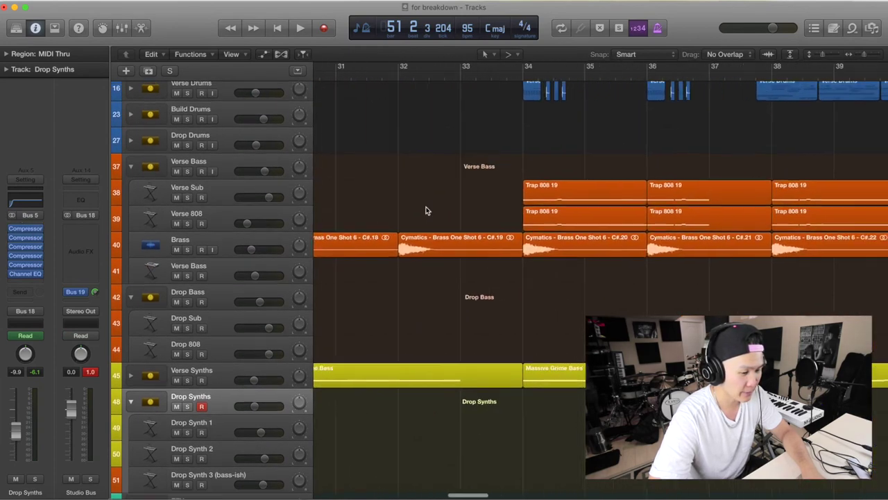
scroll(426, 210, "up", 5)
scroll(426, 210, "right", 2)
scroll(426, 210, "left", 15)
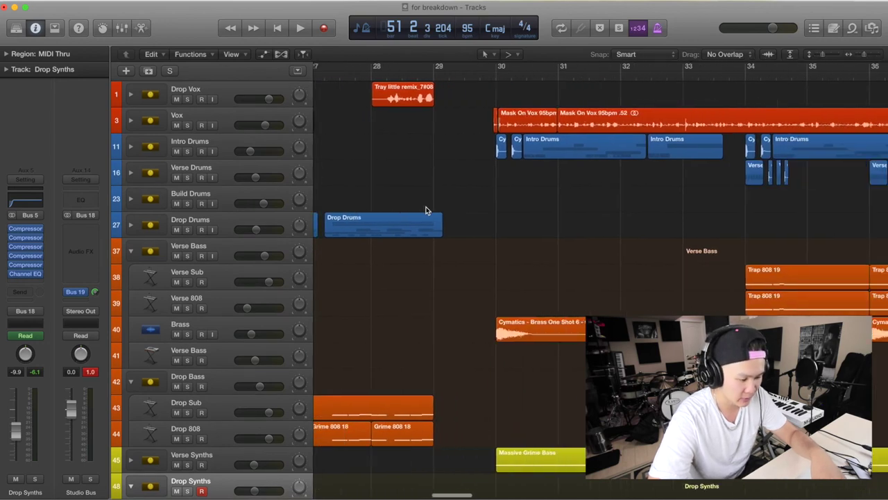
left_click(130, 224)
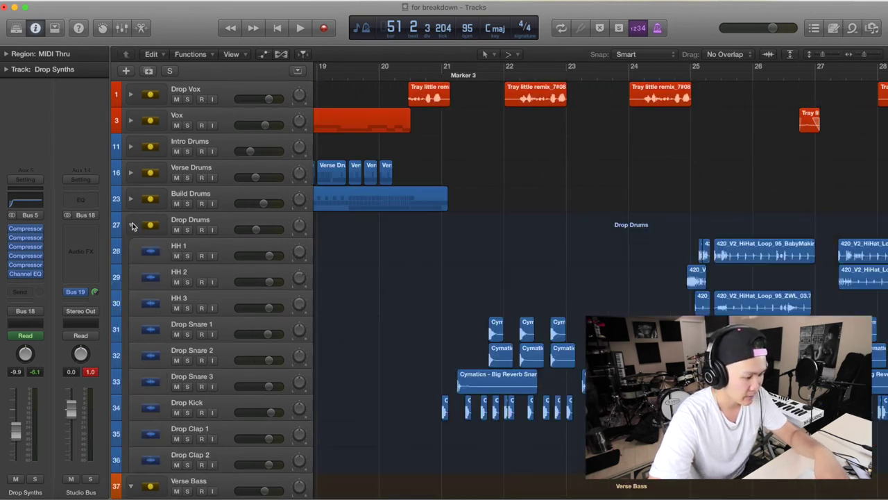
scroll(466, 256, "down", 4)
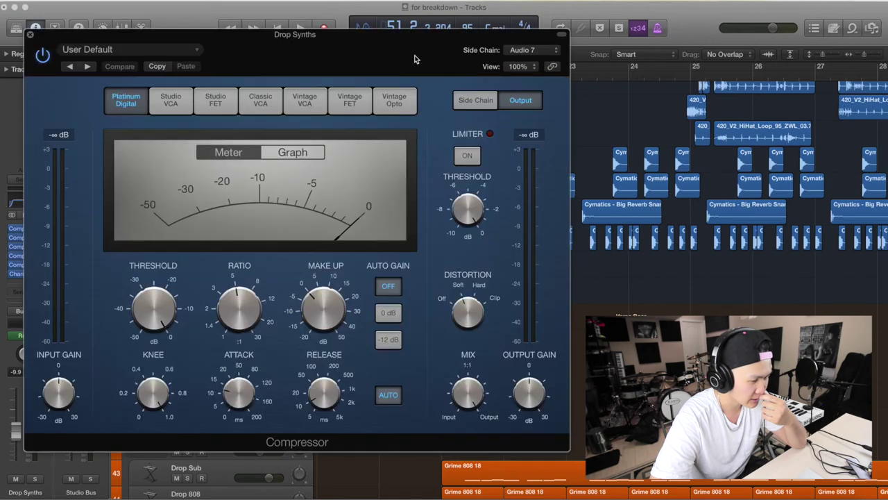
Inspect the side-chain source list of the Drop Synths Platinum Digital compressor without changing it, and close the plug-in
left_click(522, 53)
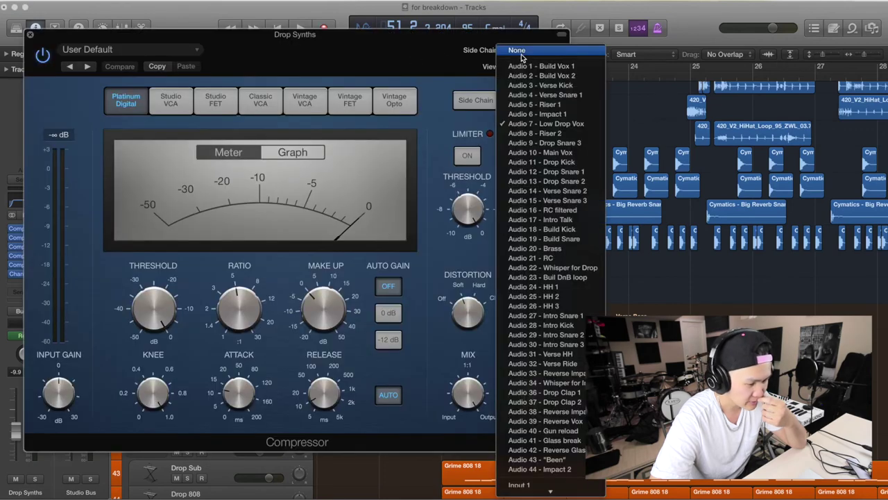
left_click(37, 41)
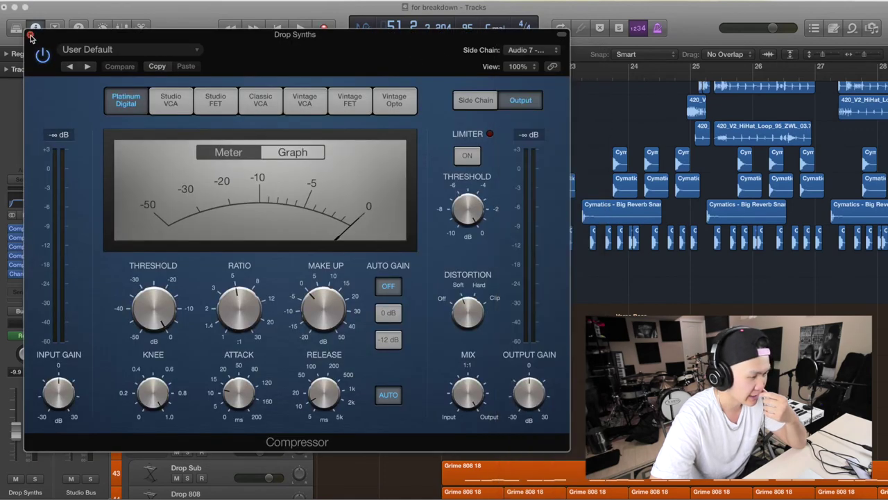
left_click(30, 35)
Collapse the Drop Drums stack and return to the bass, synth and EFX regions of the second drop at bar 50
scroll(541, 139, "right", 10)
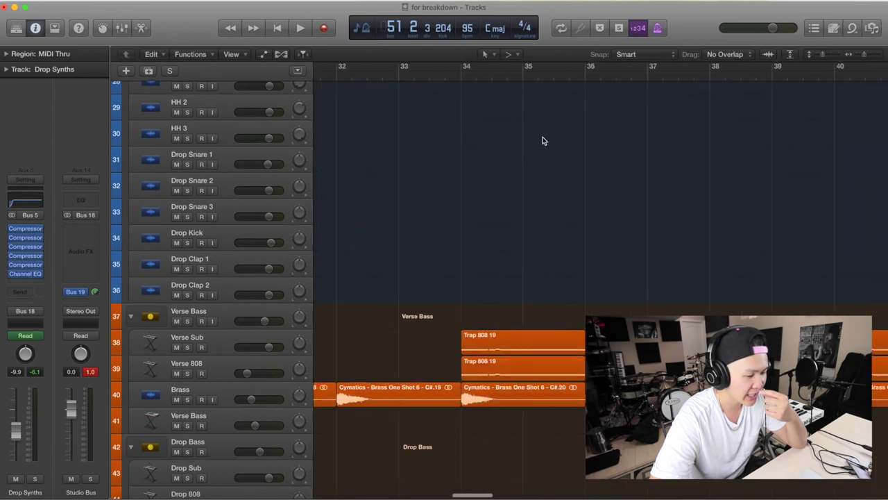
scroll(543, 136, "right", 8)
scroll(266, 145, "up", 6)
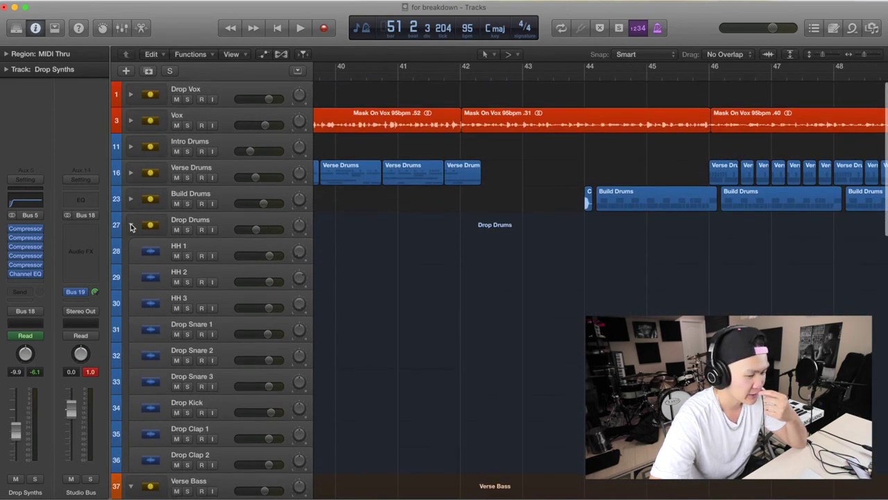
left_click(132, 227)
scroll(552, 229, "down", 6)
scroll(551, 230, "right", 8)
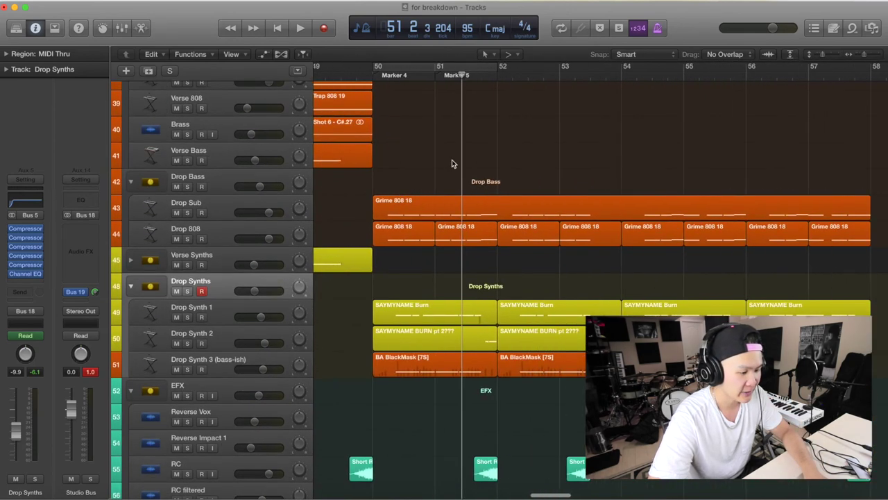
Play the second drop from bar 50, stop in bar 52, and check the Studio FET compressor on Drop Synths
left_click(374, 78)
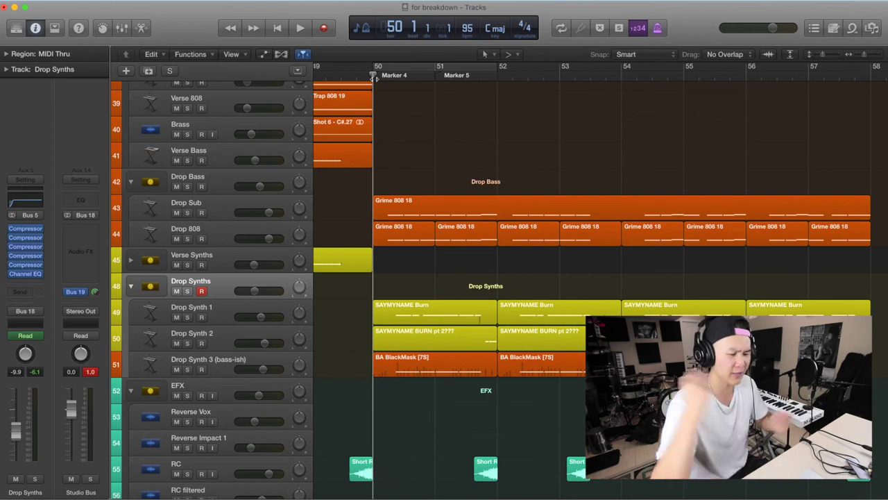
key("space")
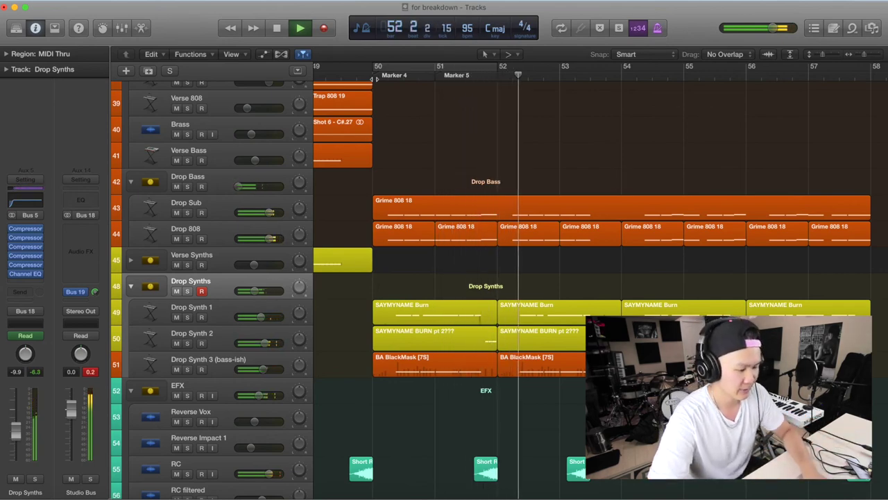
key("space")
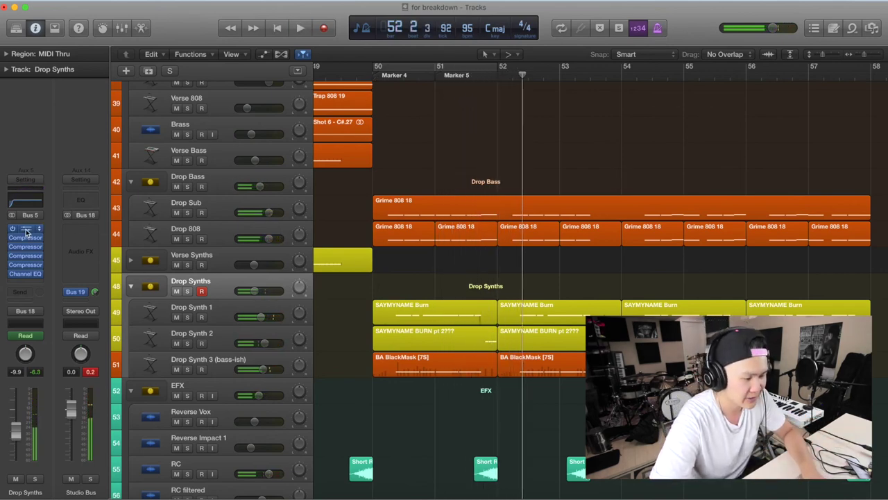
key("v")
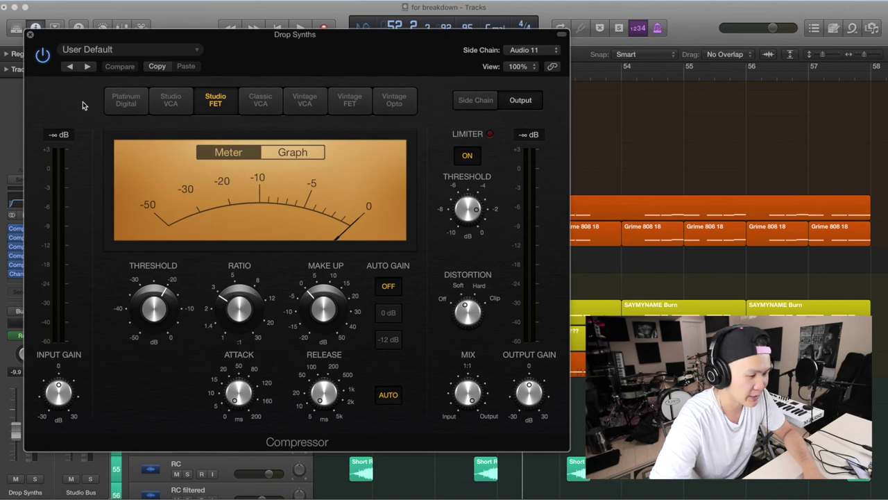
left_click(31, 36)
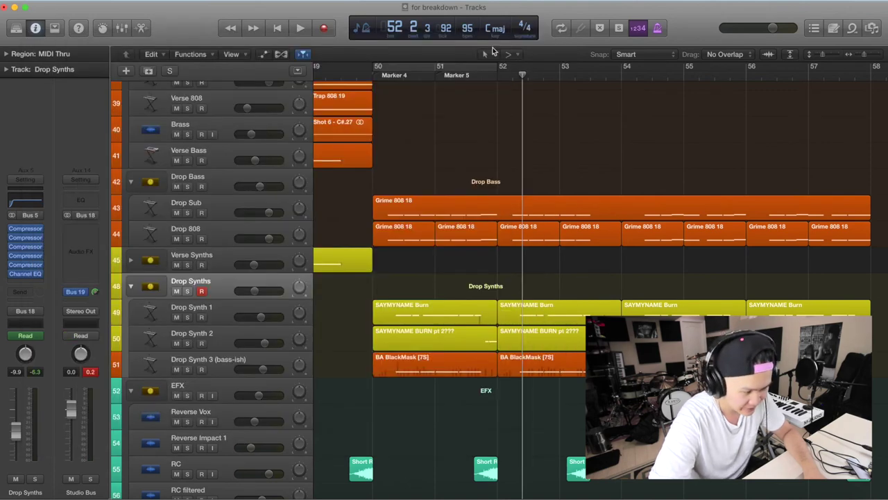
Replay the second drop from bar 50, solo the Drop Synths stack during playback, and stop in bar 53
left_click(373, 75)
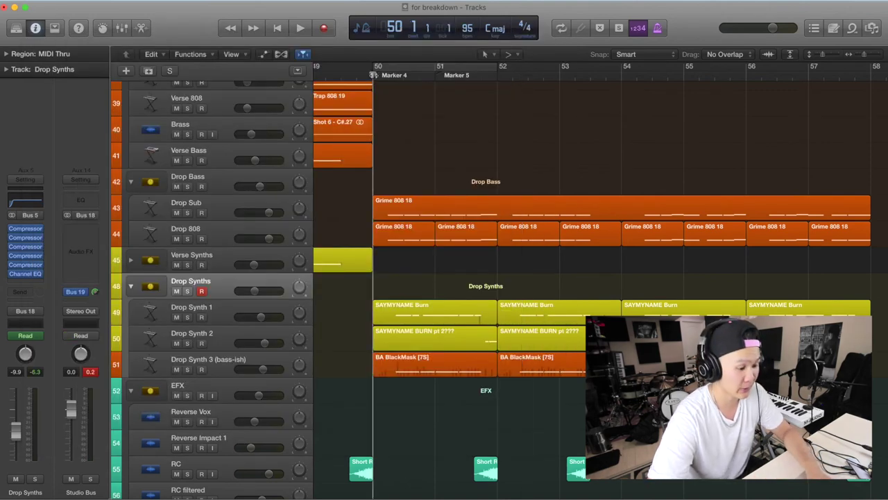
key("space")
scroll(428, 261, "right", 2)
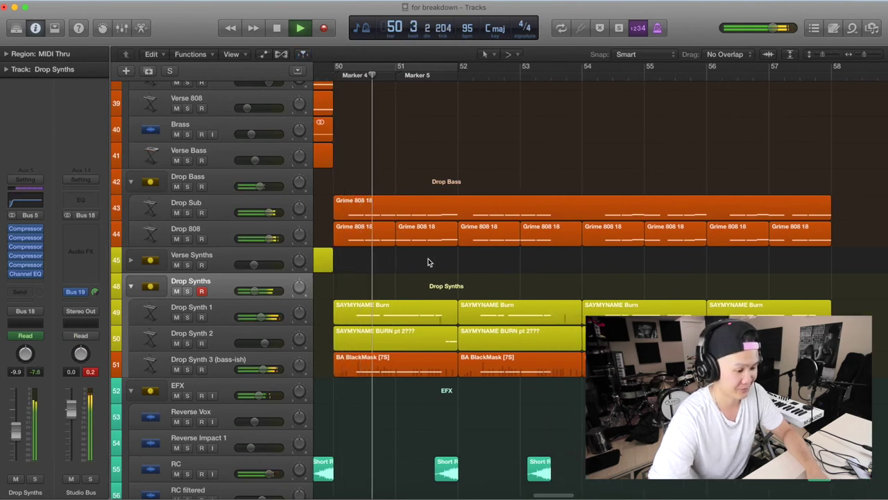
scroll(428, 260, "up", 1)
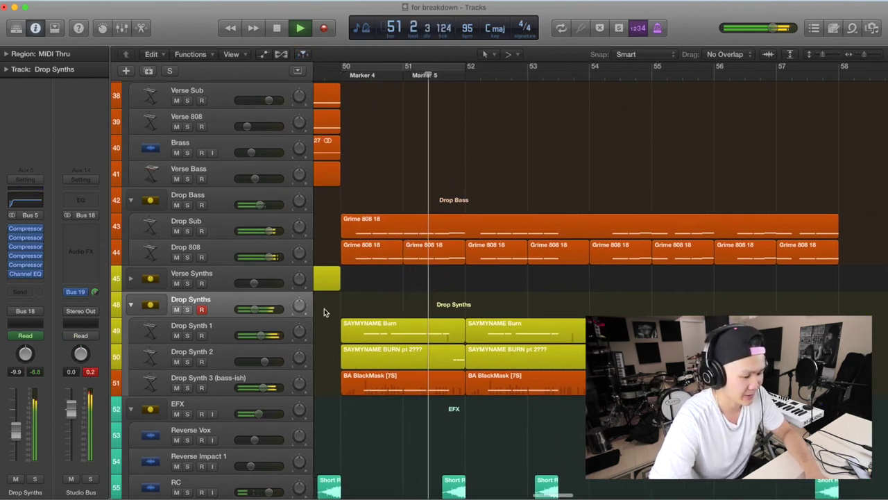
scroll(371, 295, "right", 1)
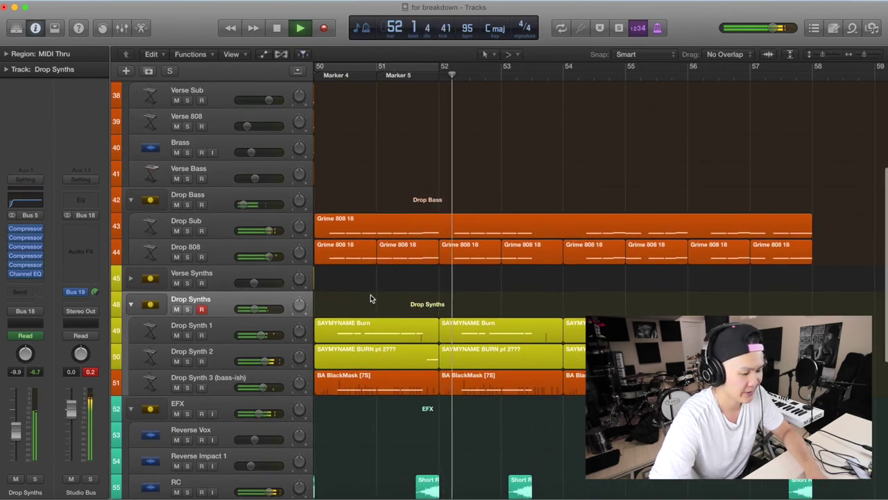
key("s")
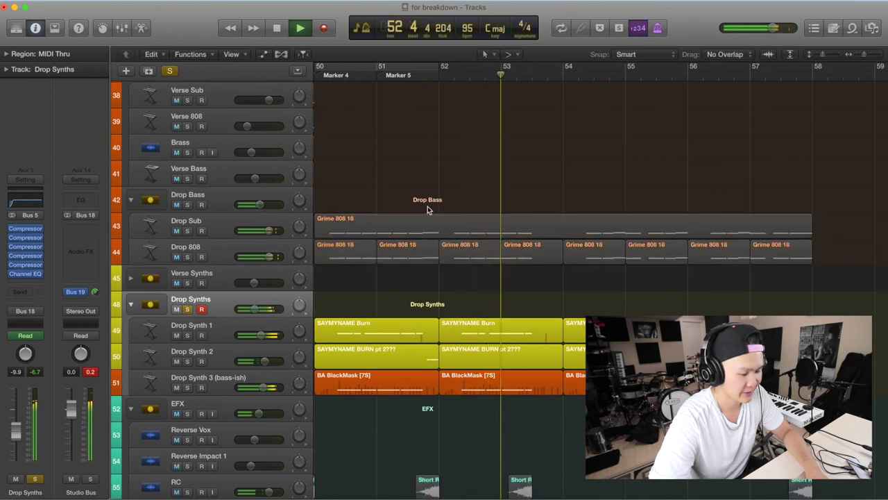
scroll(412, 107, "left", 2)
key("space")
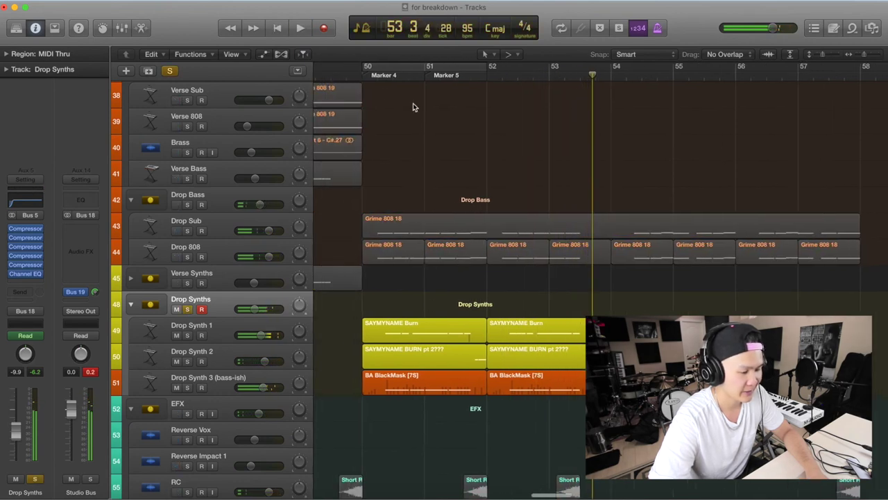
Play the soloed Drop Synths from bar 50, compare their regions with the first drop at bar 21, and stop in bar 53
left_click(373, 74)
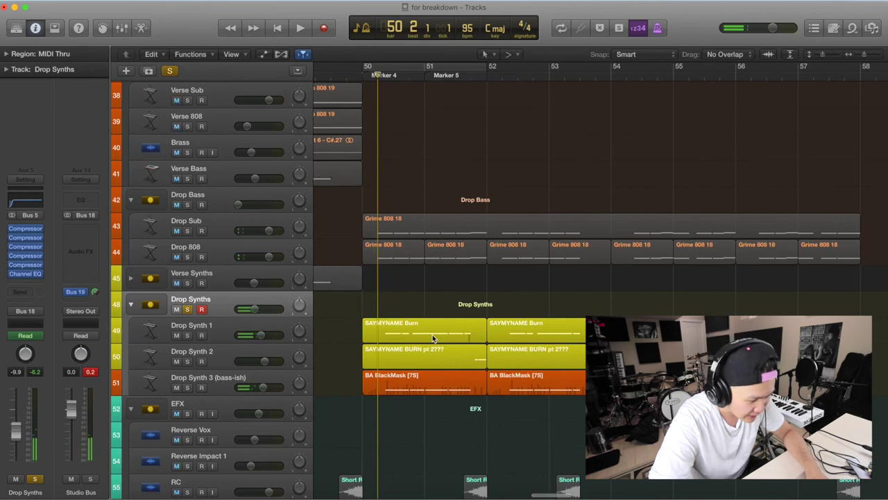
scroll(432, 335, "left", 20)
scroll(432, 339, "right", 2)
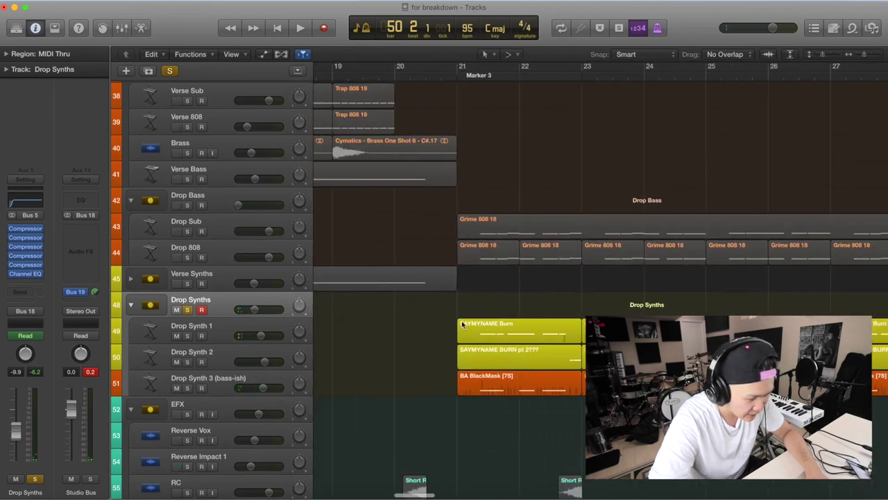
scroll(429, 391, "right", 20)
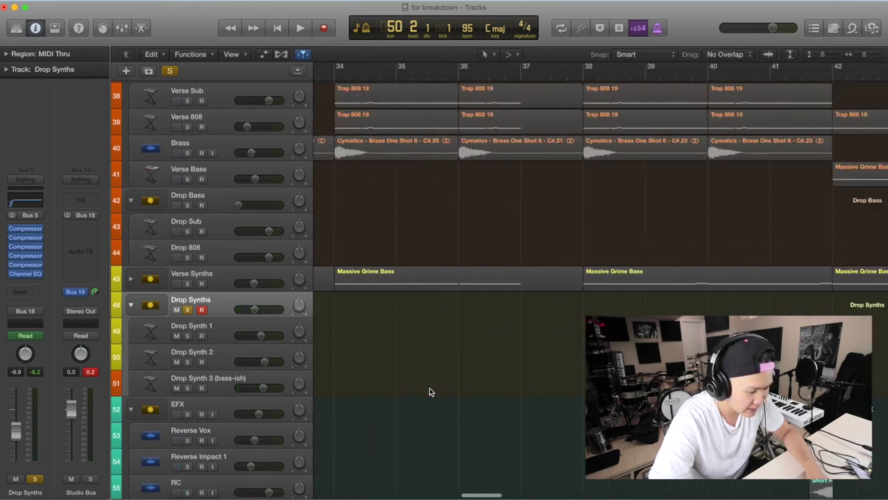
key("space")
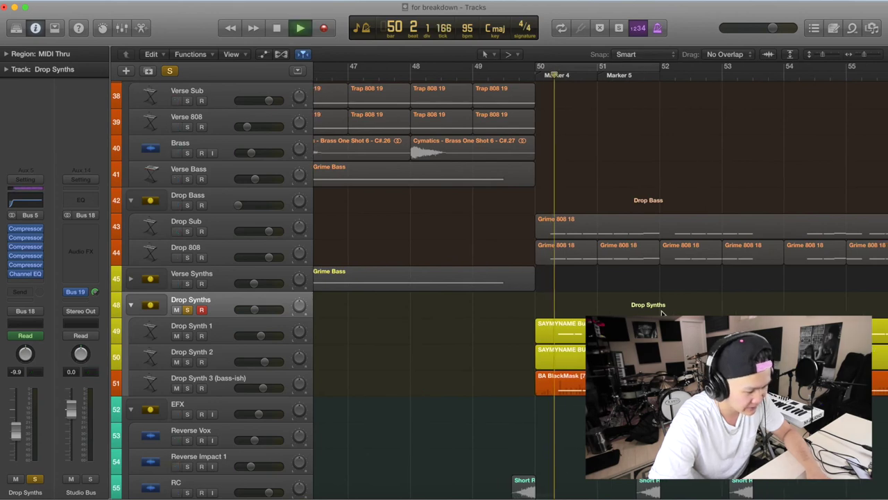
scroll(661, 312, "left", 20)
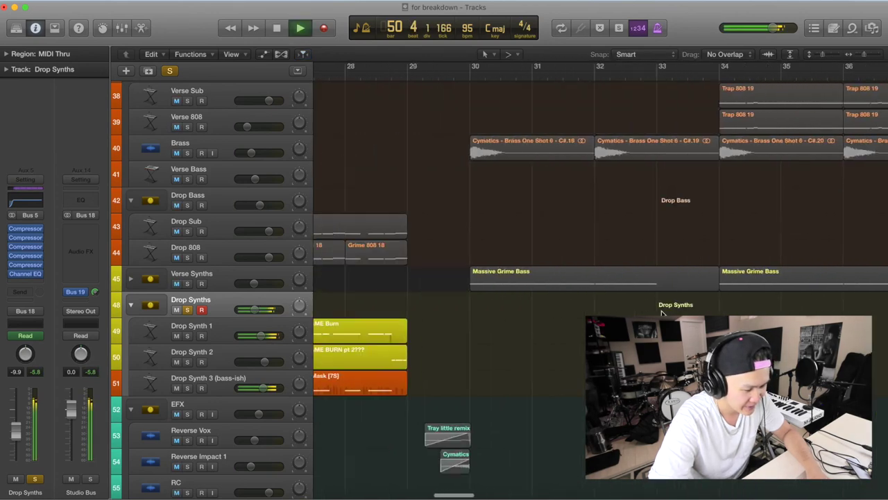
scroll(661, 312, "right", 20)
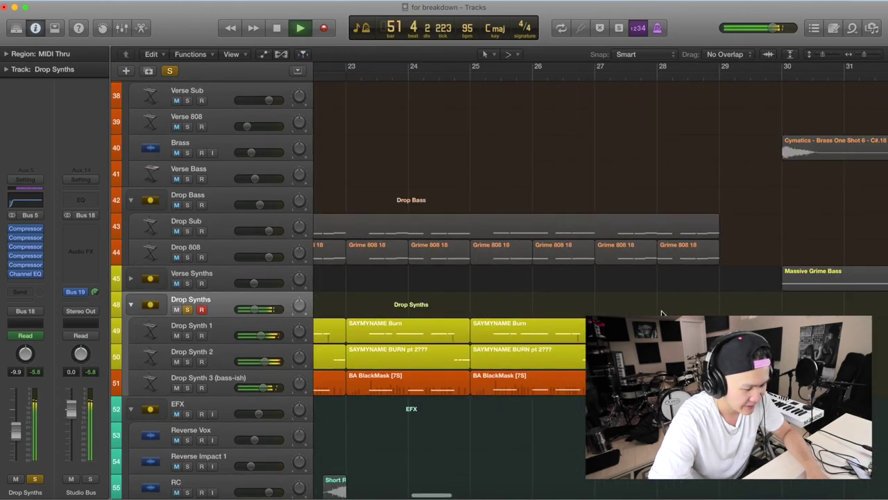
scroll(662, 313, "left", 3)
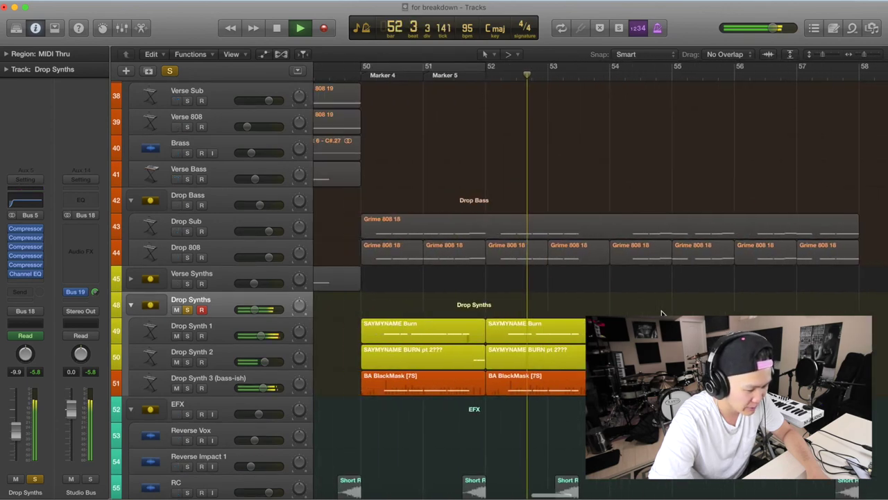
key("space")
Unsolo the Drop Synths stack and play the rest of the second drop in the full mix, pausing in bar 55 and stopping in bar 58
left_click(187, 309)
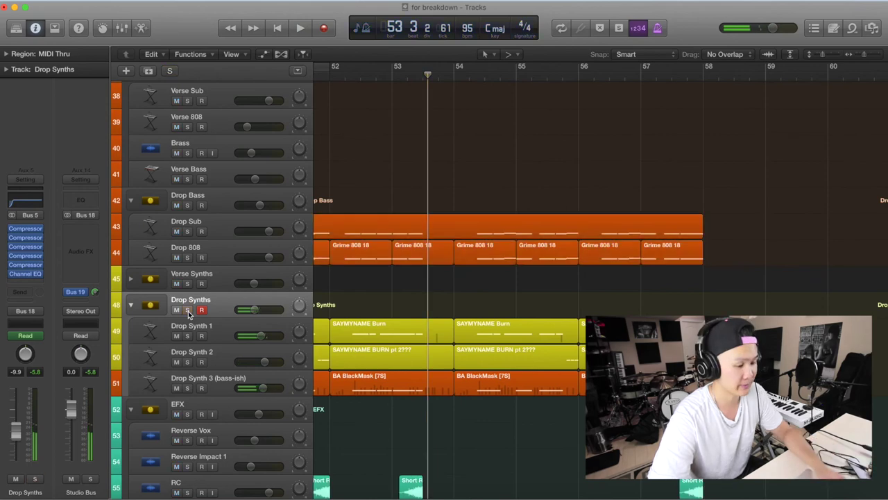
key("space")
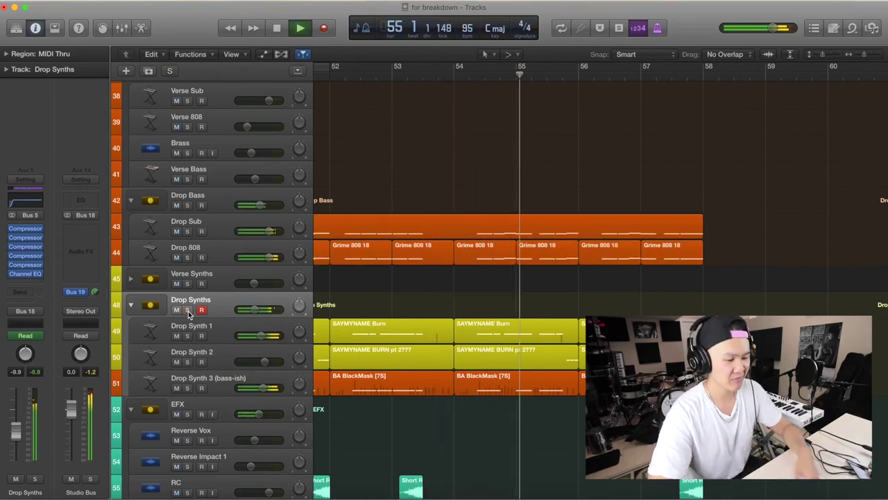
key("space")
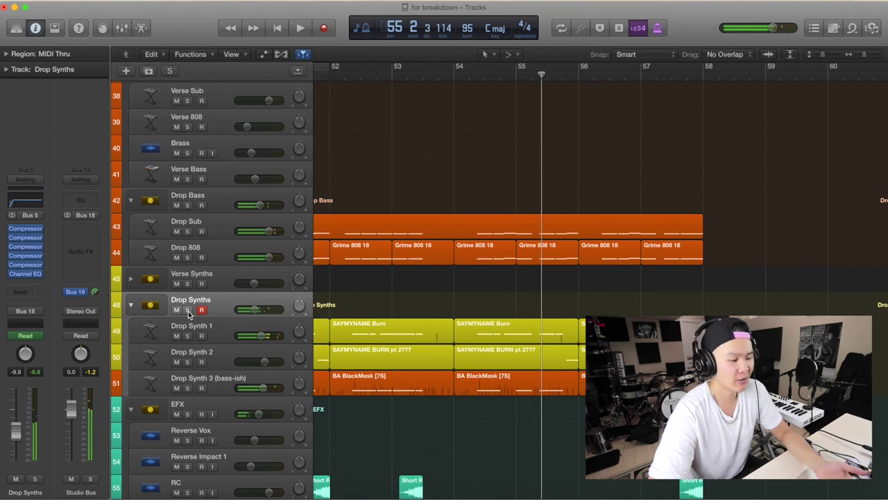
key("space")
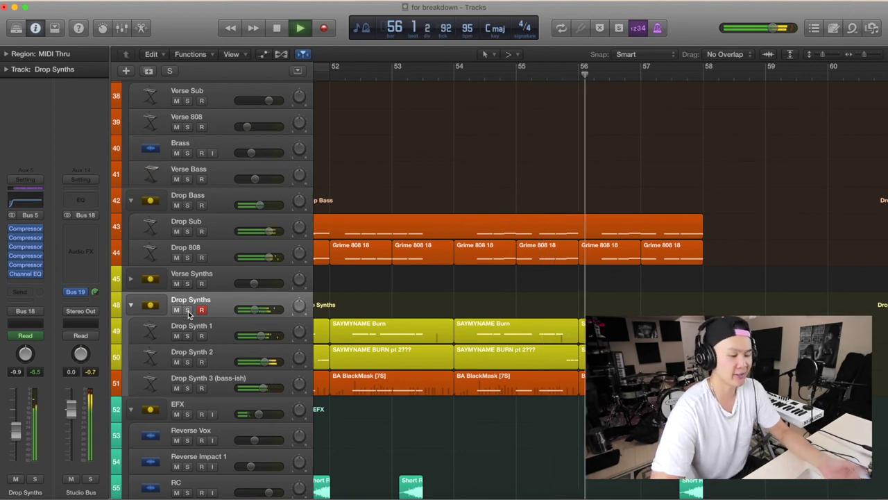
scroll(392, 284, "down", 5)
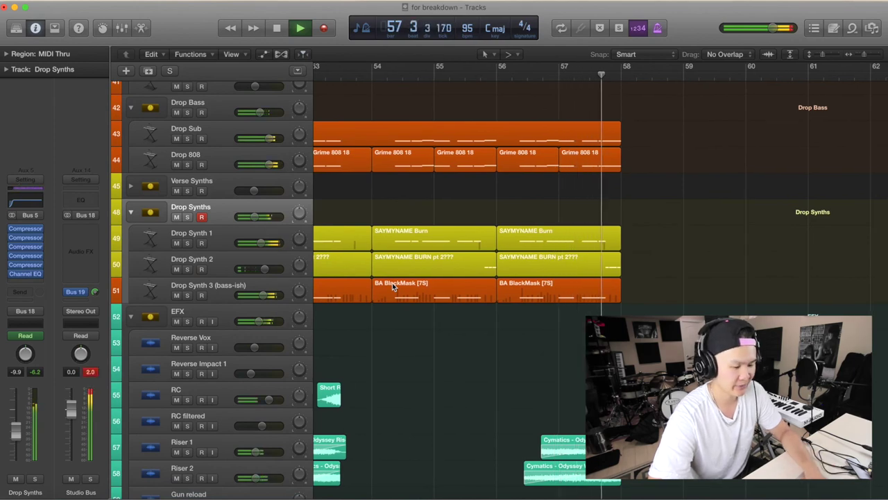
key("space")
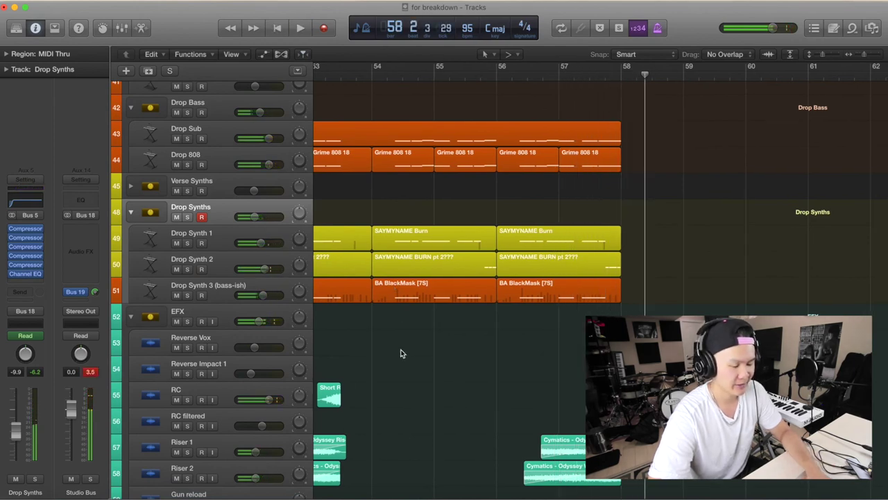
Collapse the EFX, Verse Bass and Drop Bass track stacks
scroll(400, 354, "up", 20)
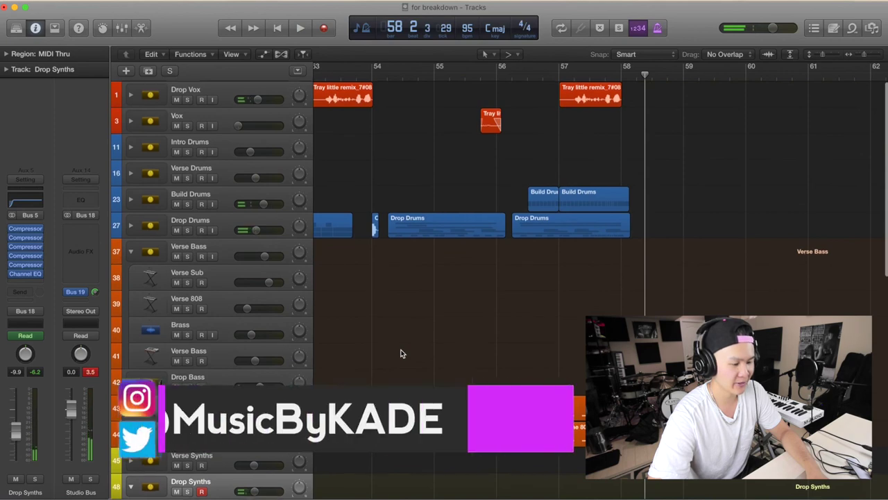
scroll(401, 354, "down", 15)
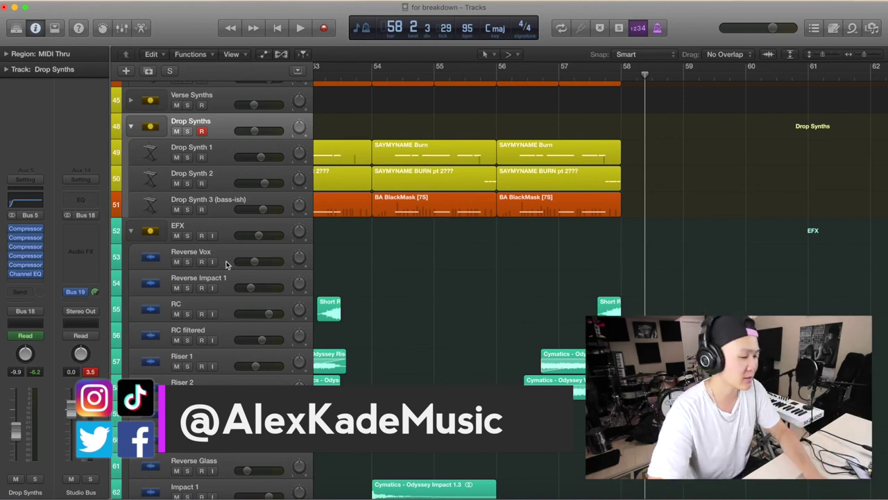
left_click(131, 233)
scroll(193, 227, "up", 4)
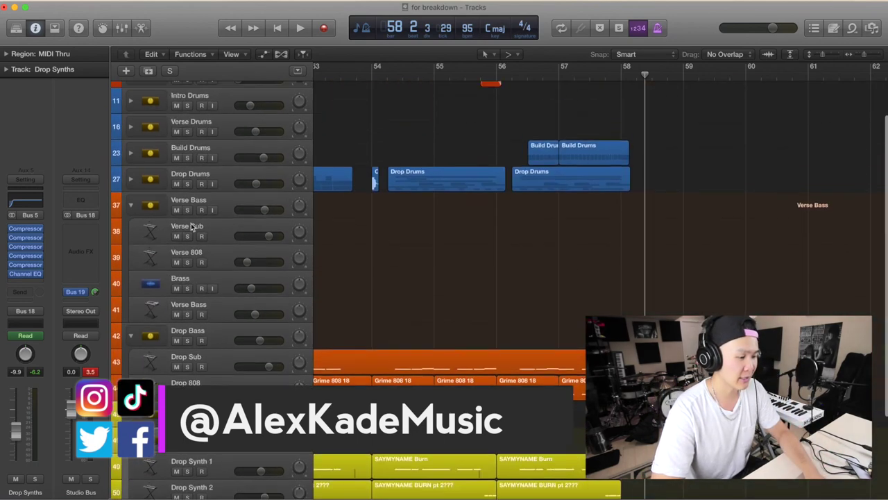
left_click(129, 204)
left_click(131, 234)
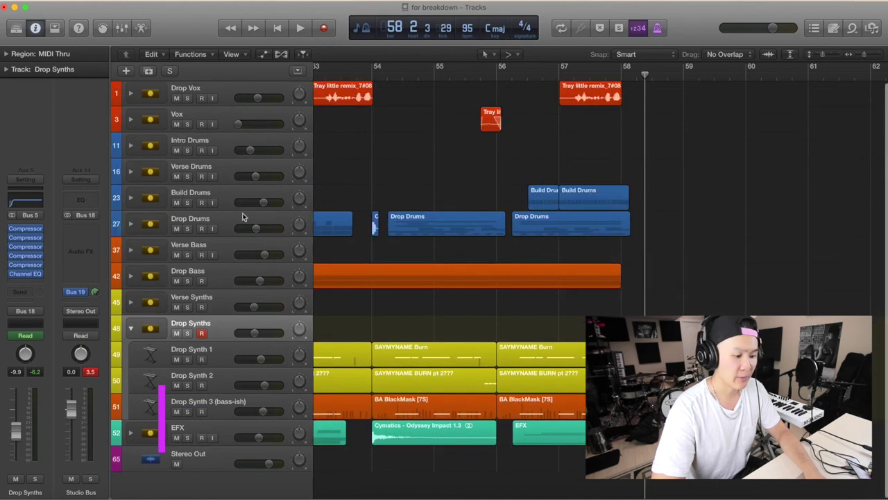